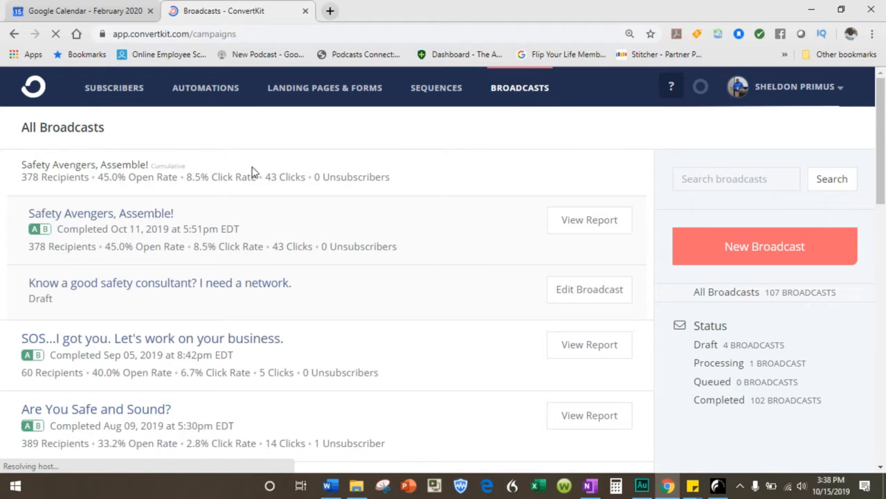
Create a new broadcast and go to its recipient selection.
{"action": "left_click", "coordinate": [722, 247]}
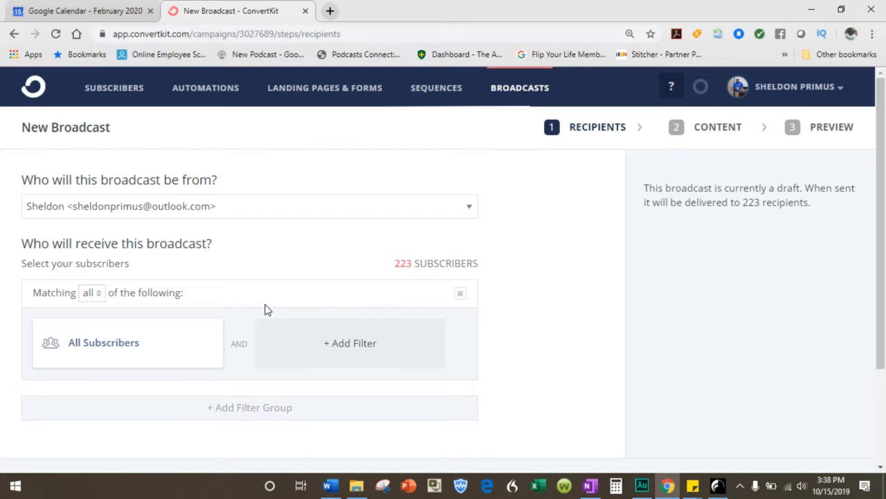
{"action": "scroll", "coordinate": [213, 217], "scroll_direction": "down", "scroll_amount": 3}
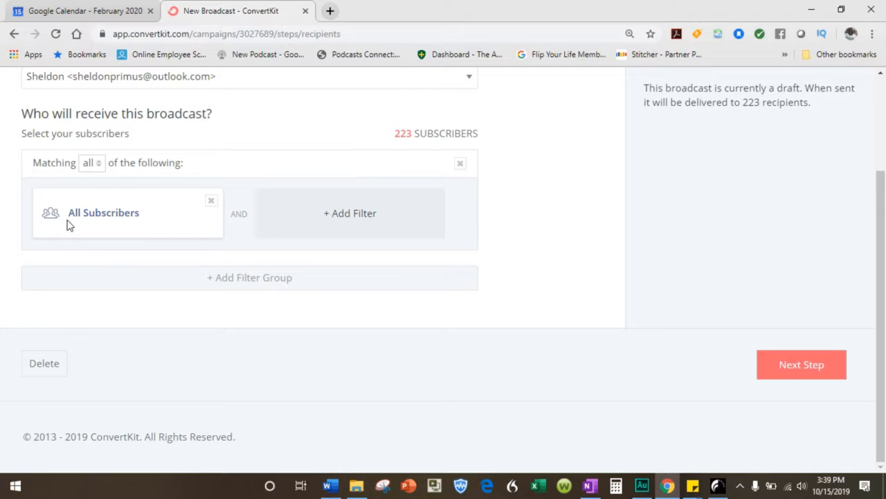
Add a recipient filter for subscribers who have the Jamaica tag.
{"action": "left_click", "coordinate": [351, 218]}
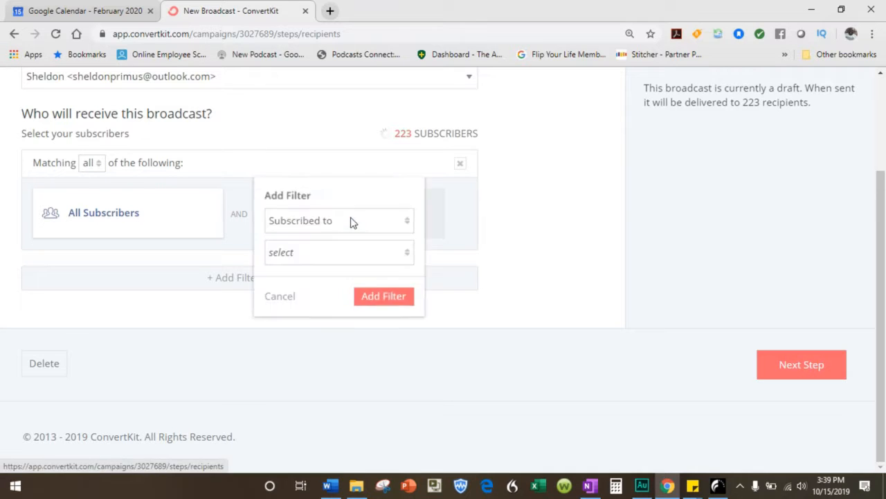
{"action": "left_click", "coordinate": [341, 252]}
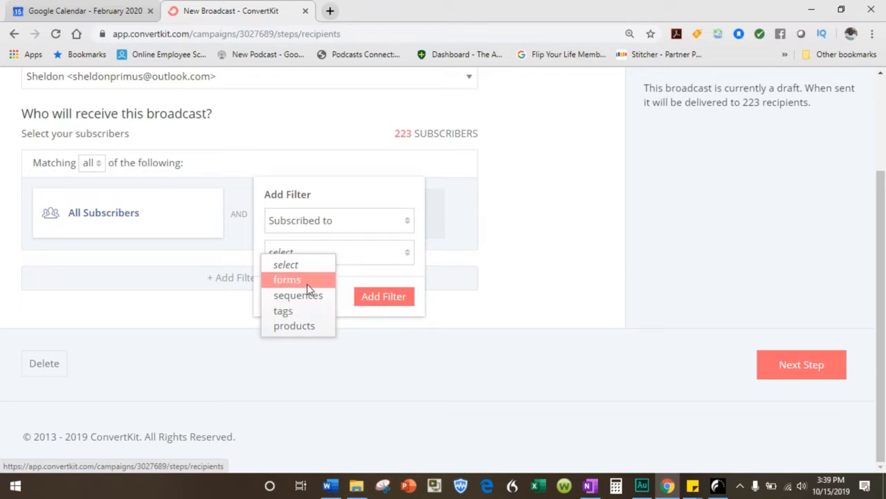
{"action": "left_click", "coordinate": [289, 311]}
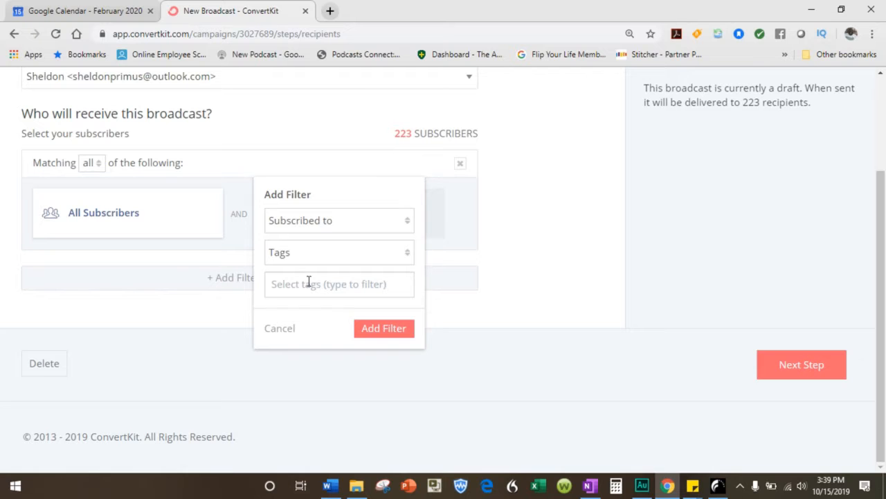
{"action": "left_click", "coordinate": [309, 284]}
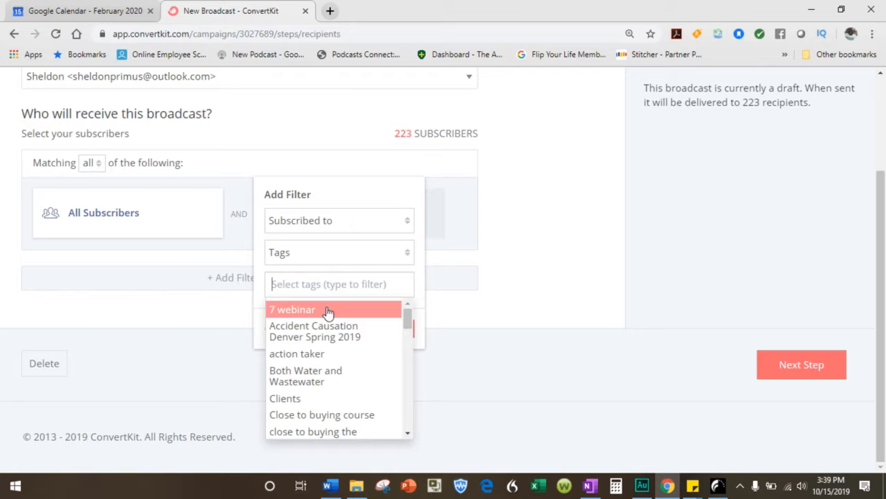
{"action": "scroll", "coordinate": [328, 312], "scroll_direction": "down", "scroll_amount": 5}
{"action": "scroll", "coordinate": [328, 315], "scroll_direction": "down", "scroll_amount": 4}
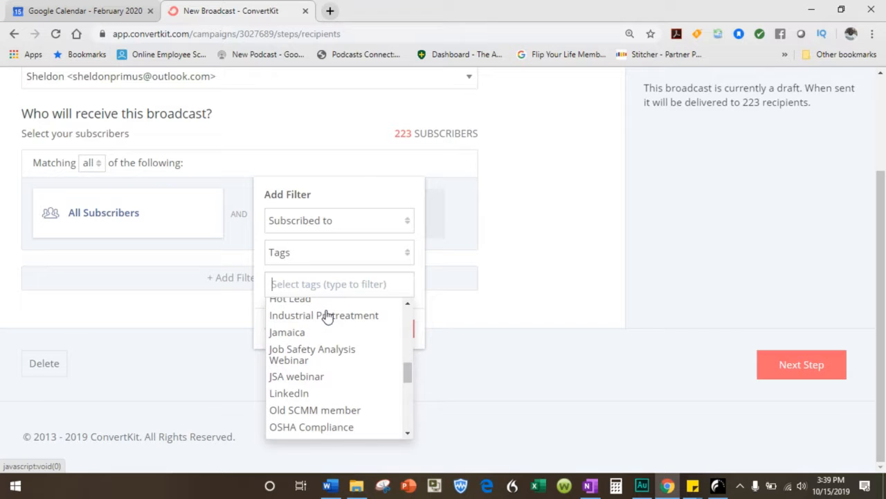
{"action": "left_click", "coordinate": [315, 334]}
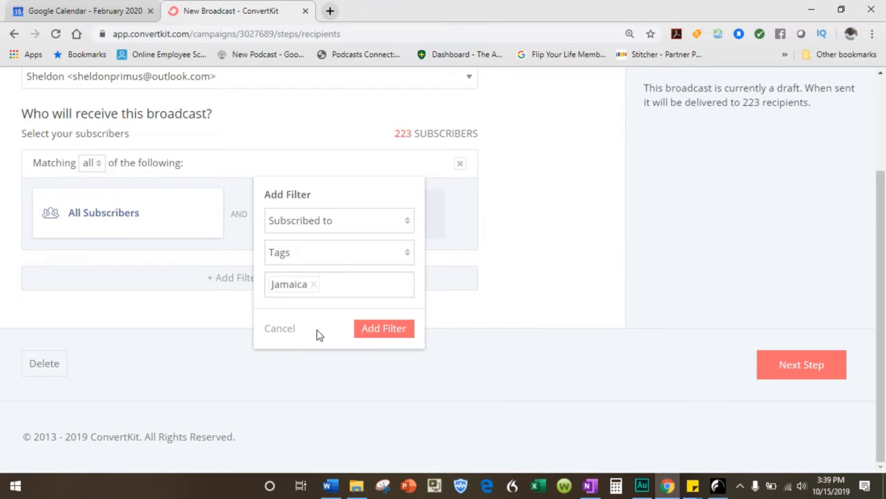
{"action": "left_click", "coordinate": [373, 330]}
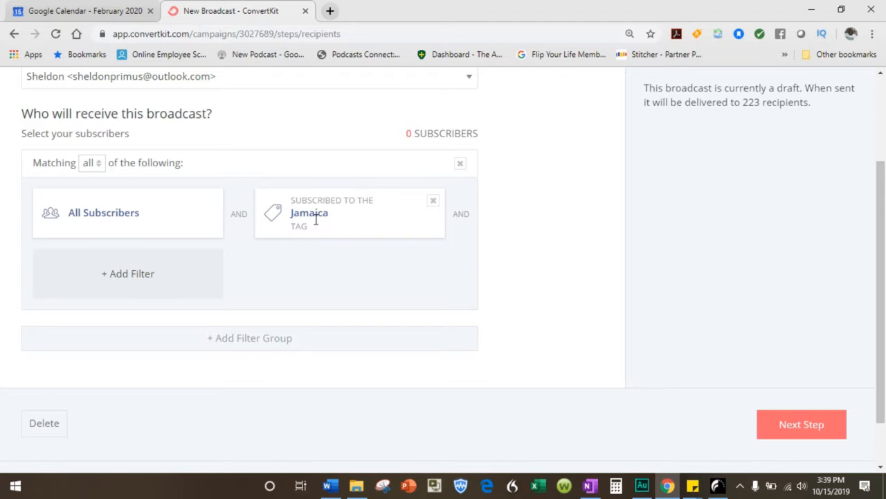
Replace the Jamaica tag filter with a filter for subscribers to the Proposal Email sequence.
{"action": "left_click", "coordinate": [433, 202]}
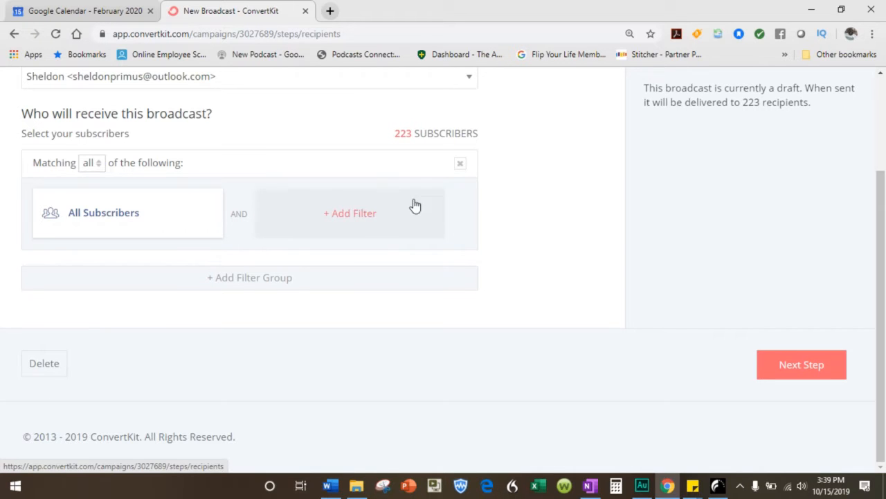
{"action": "left_click", "coordinate": [349, 216]}
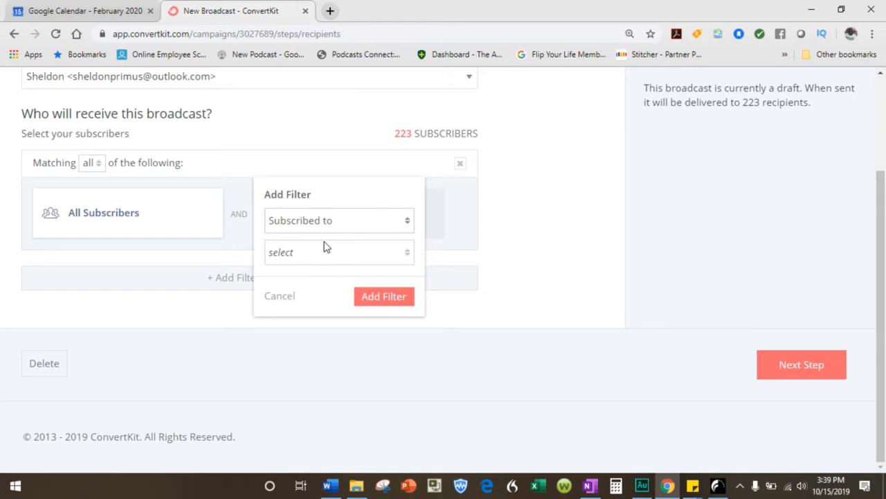
{"action": "left_click", "coordinate": [318, 248]}
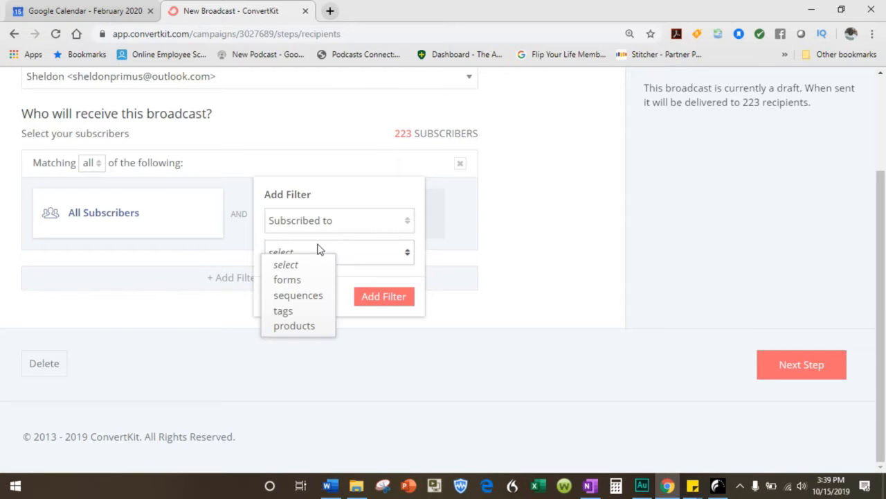
{"action": "left_click", "coordinate": [313, 299]}
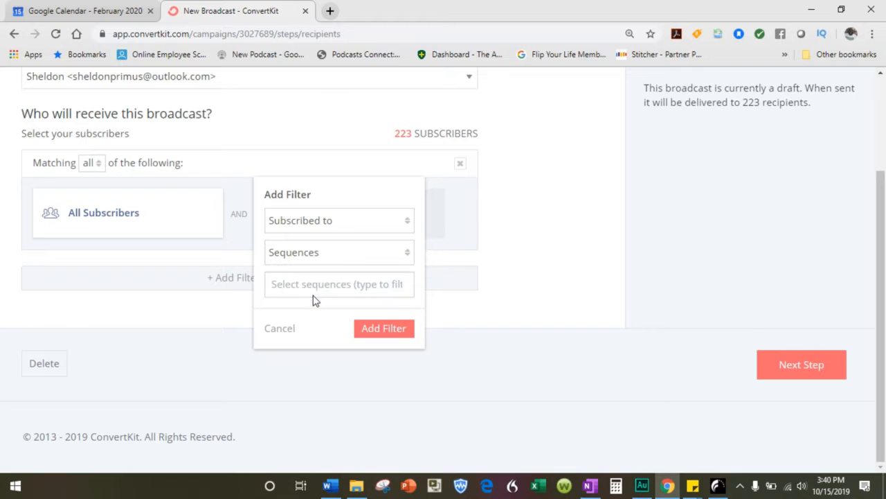
{"action": "left_click", "coordinate": [307, 287]}
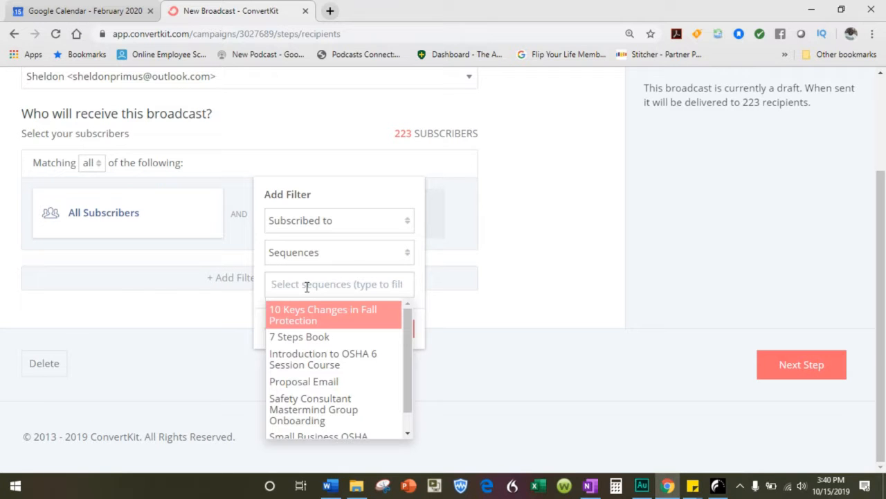
{"action": "left_click", "coordinate": [321, 383]}
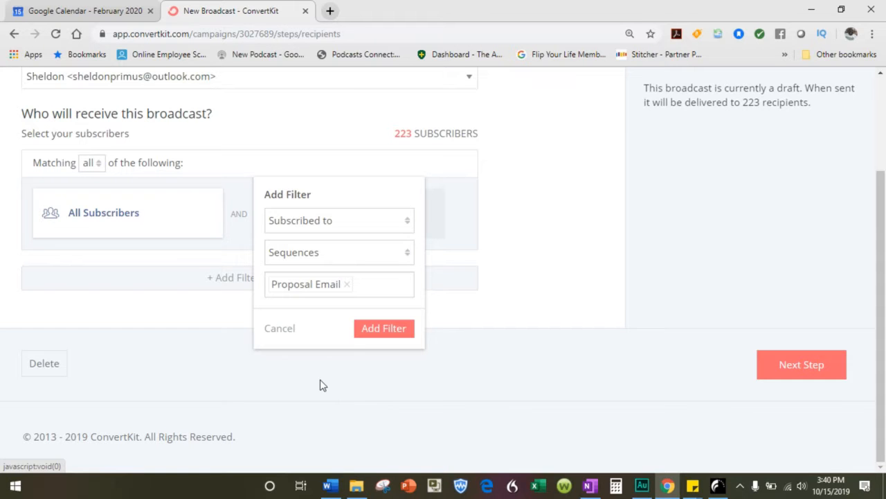
{"action": "left_click", "coordinate": [382, 331]}
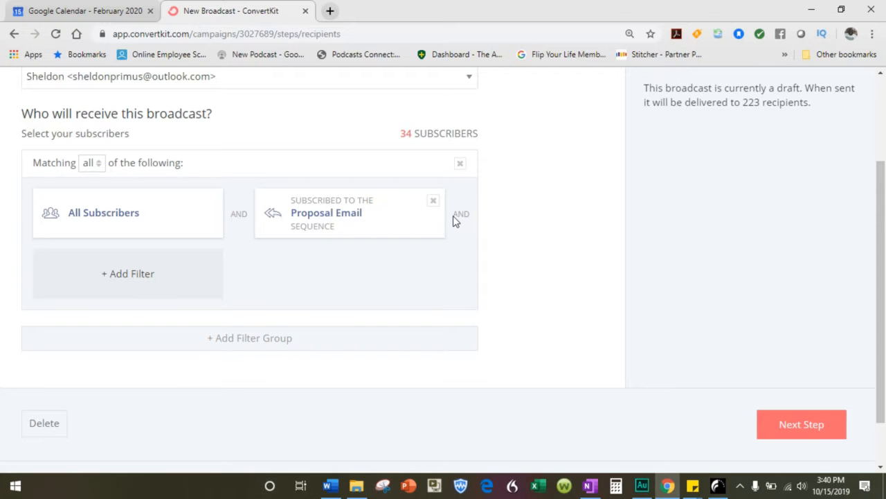
Add another filter to the group for subscribers with the "Want to be a safety consultant" tag.
{"action": "left_click", "coordinate": [118, 271]}
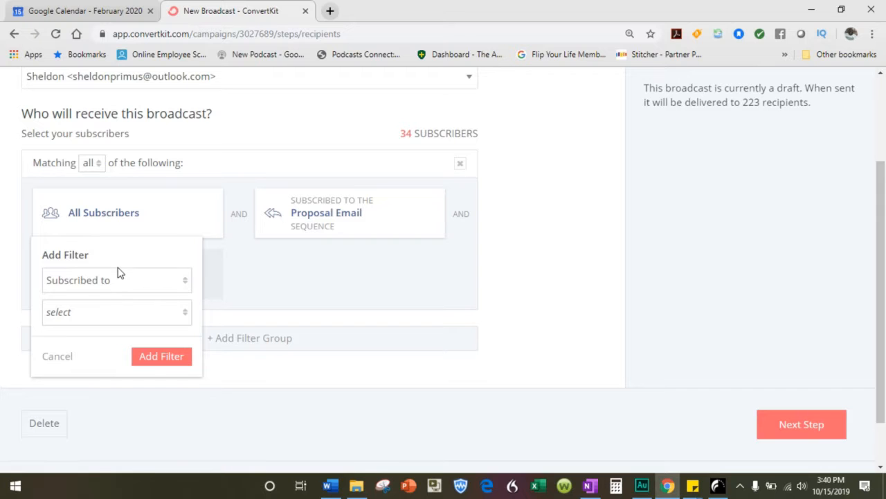
{"action": "left_click", "coordinate": [111, 315]}
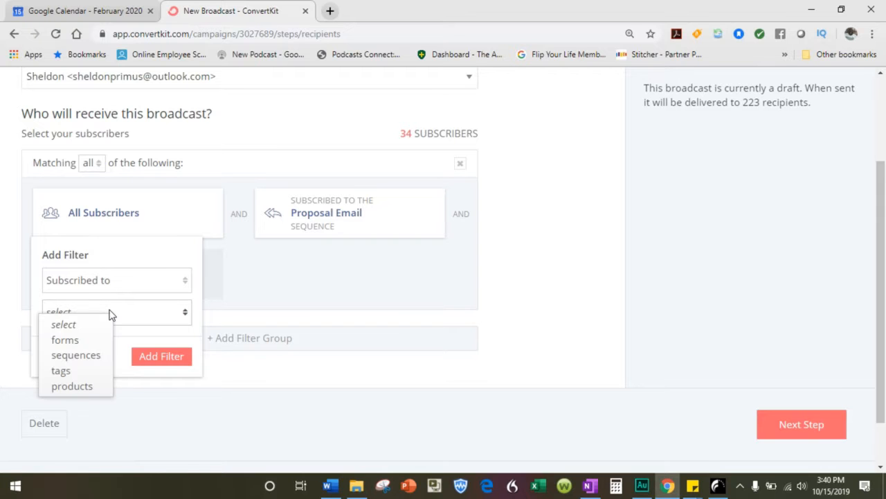
{"action": "left_click", "coordinate": [82, 369]}
{"action": "left_click", "coordinate": [129, 346]}
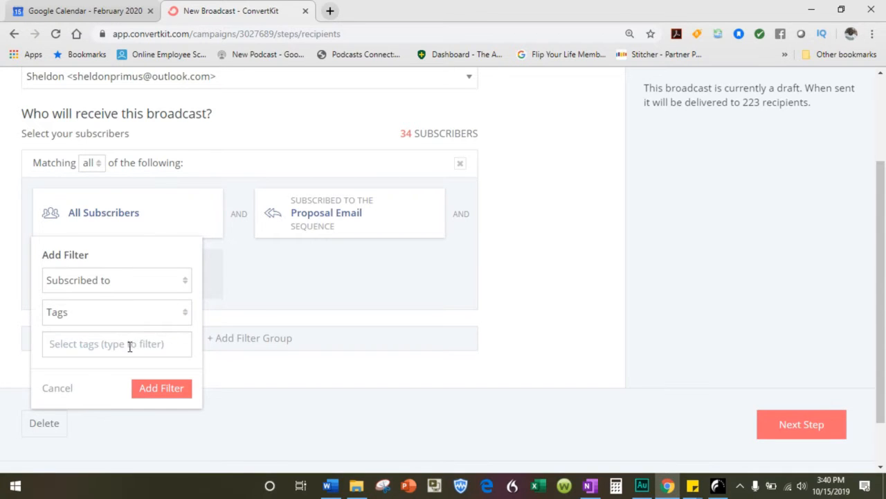
{"action": "left_click_drag", "start_coordinate": [185, 217], "coordinate": [178, 323]}
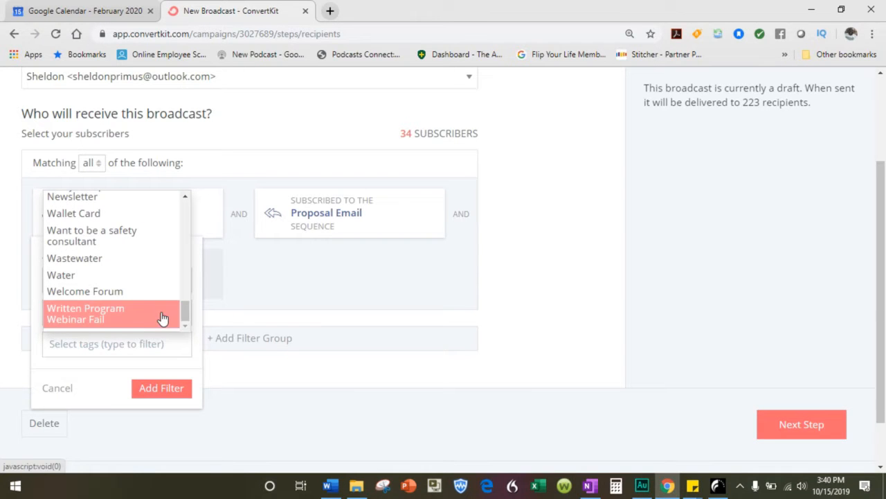
{"action": "left_click", "coordinate": [128, 239]}
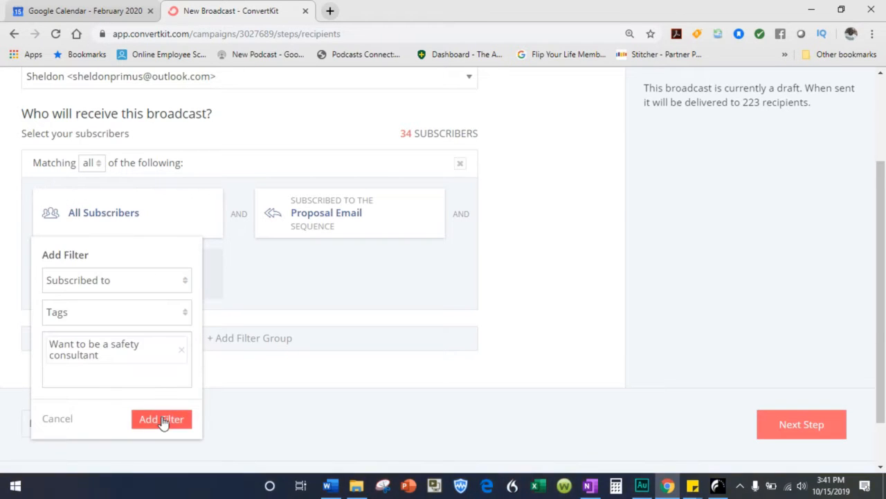
{"action": "left_click", "coordinate": [162, 419]}
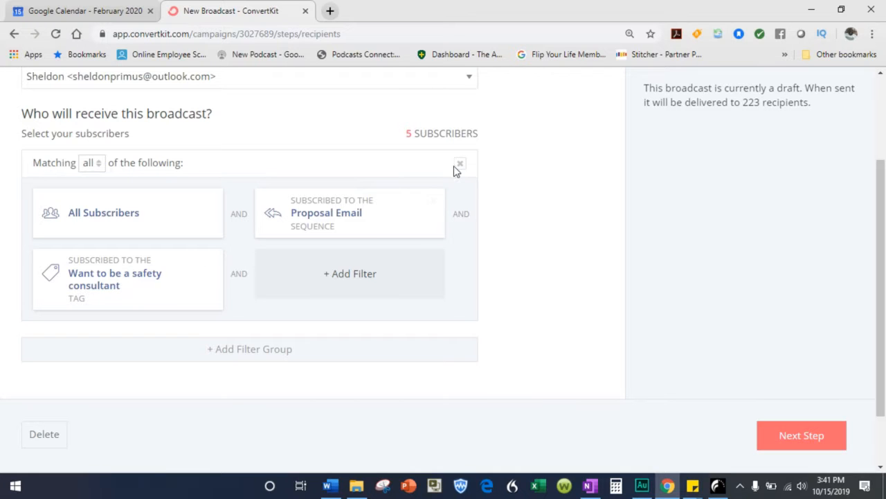
Remove the safety consultant tag filter and the Proposal Email sequence filter, leaving only All Subscribers in the group.
{"action": "left_click", "coordinate": [211, 262]}
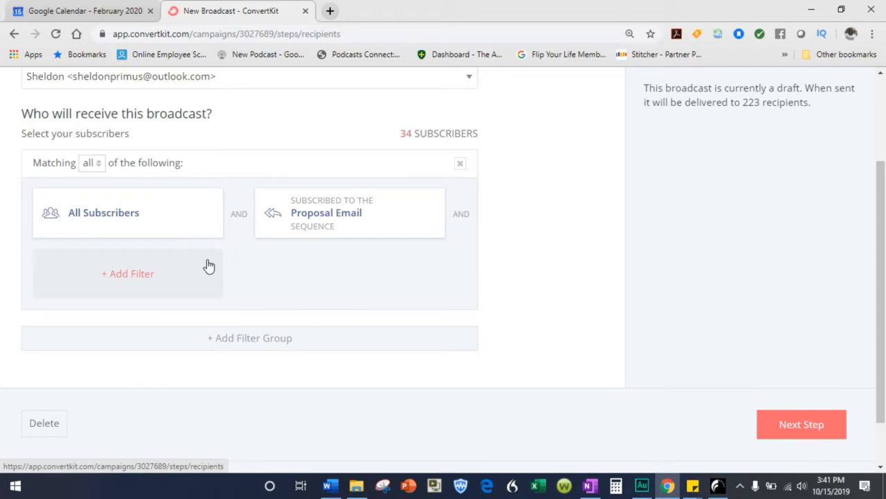
{"action": "left_click", "coordinate": [433, 202]}
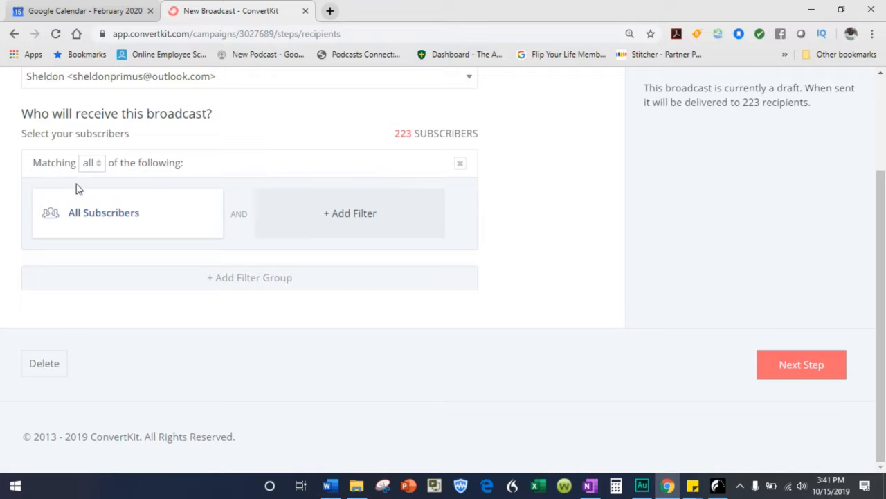
Try the none matching condition on the All Subscribers group and switch it to any.
{"action": "left_click", "coordinate": [99, 165]}
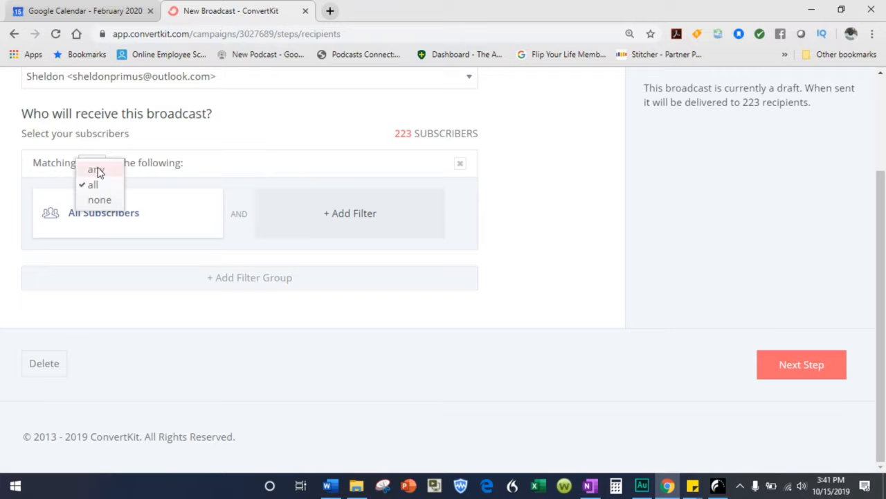
{"action": "left_click", "coordinate": [99, 200]}
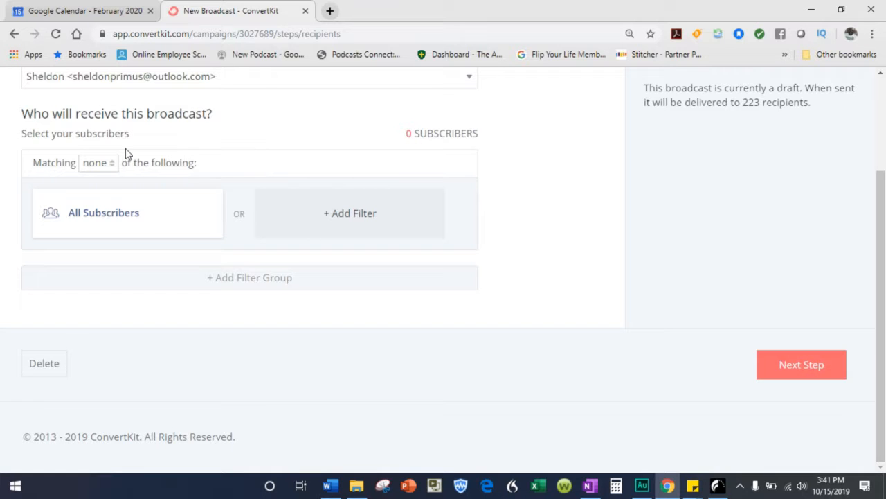
{"action": "left_click", "coordinate": [101, 163]}
{"action": "left_click", "coordinate": [97, 174]}
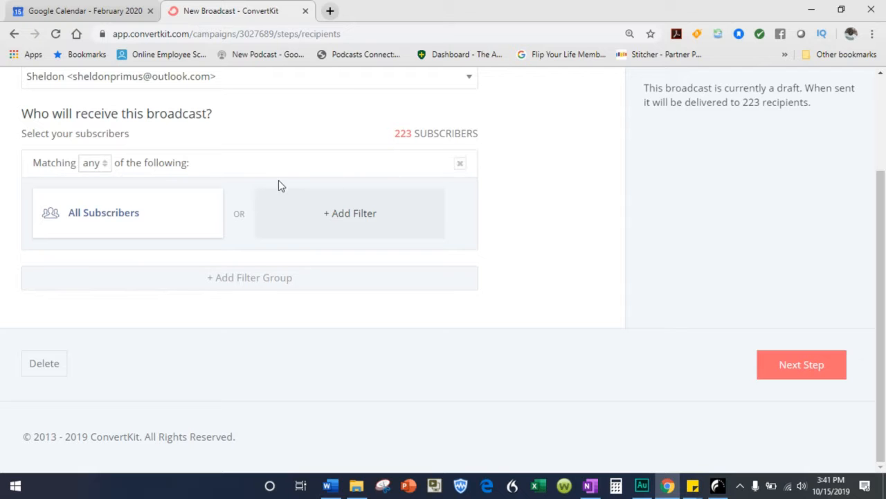
Add a second filter group and set its matching condition to none.
{"action": "left_click", "coordinate": [253, 281]}
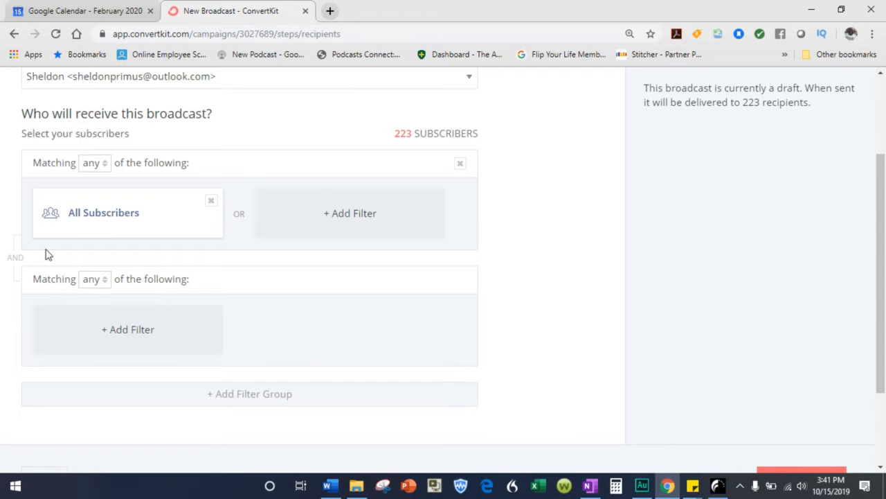
{"action": "left_click", "coordinate": [100, 286]}
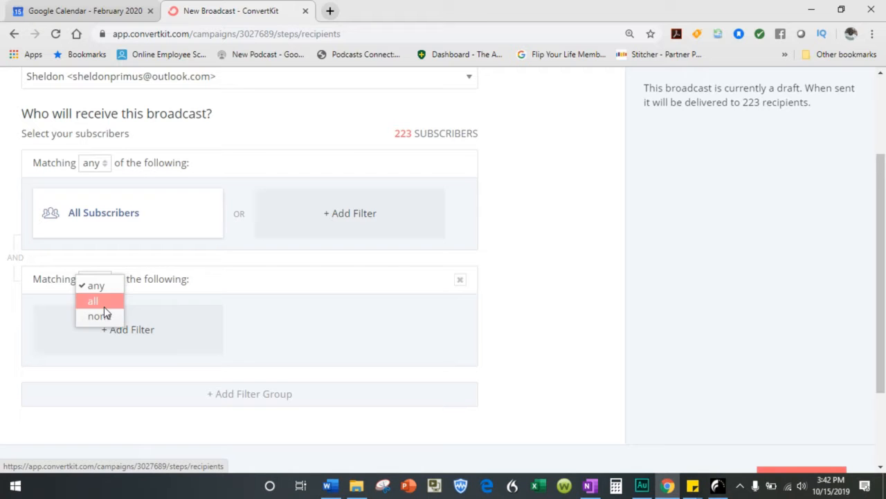
{"action": "left_click", "coordinate": [104, 317]}
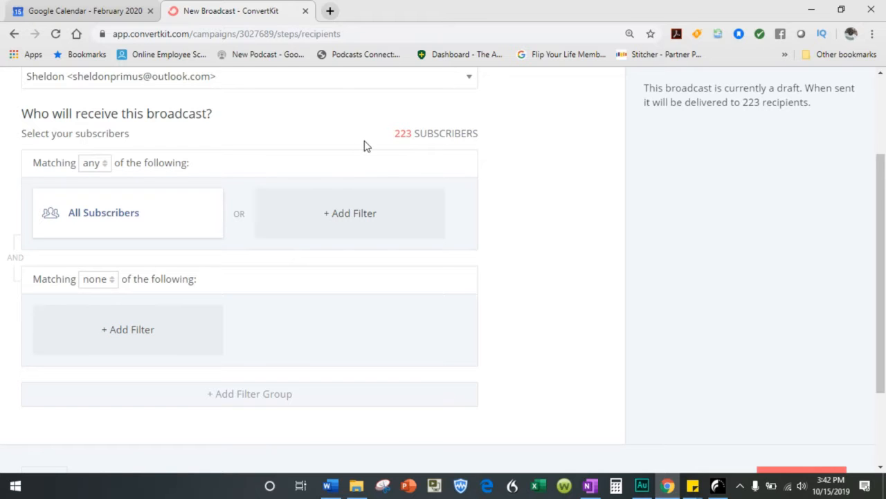
Add a filter for subscribers to the Proposal Email sequence to the second, none-matching group.
{"action": "left_click", "coordinate": [126, 336]}
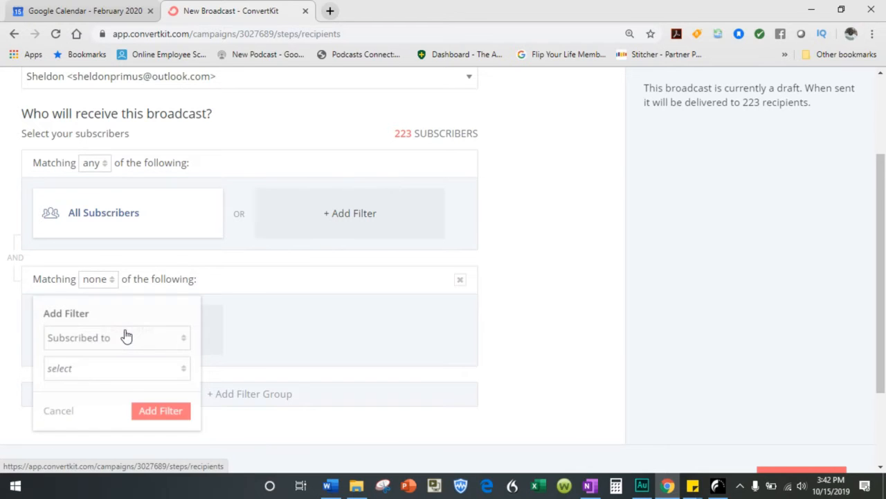
{"action": "left_click", "coordinate": [92, 371]}
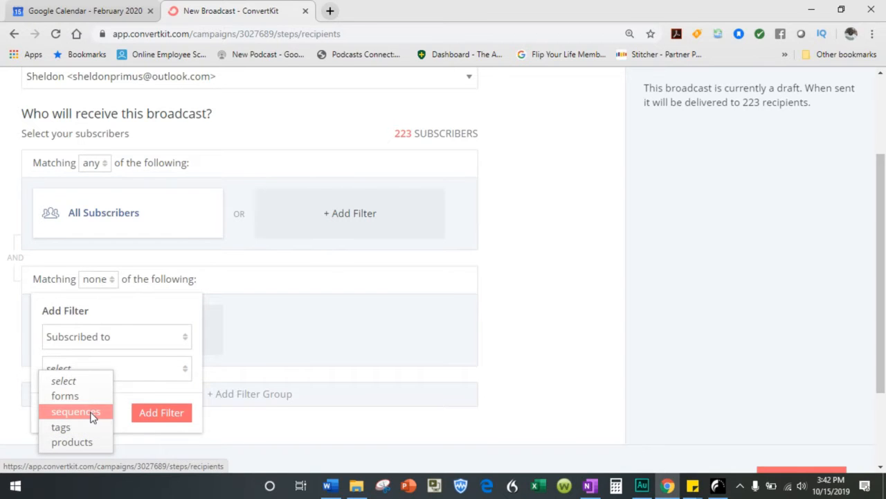
{"action": "left_click", "coordinate": [92, 413]}
{"action": "left_click", "coordinate": [82, 397]}
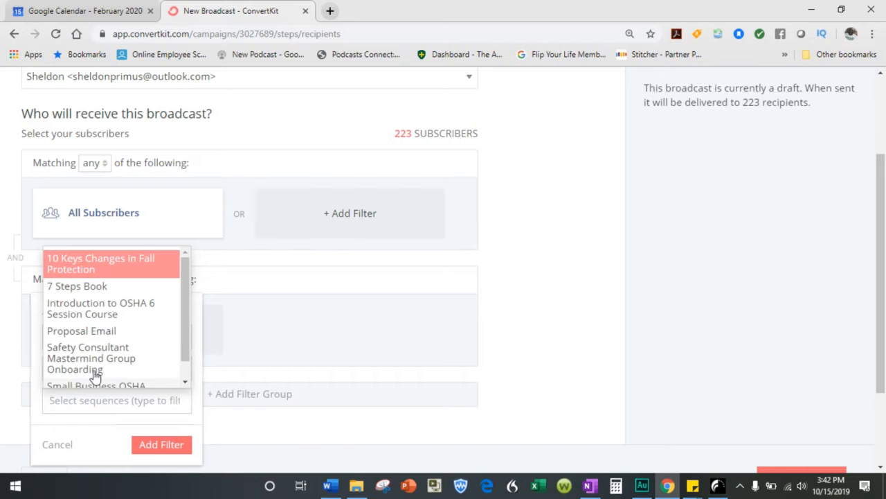
{"action": "left_click", "coordinate": [104, 335]}
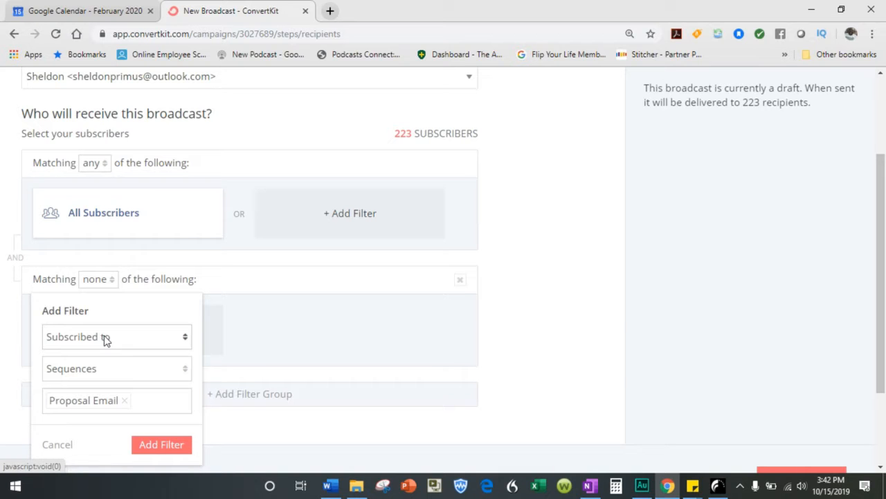
{"action": "left_click", "coordinate": [155, 445]}
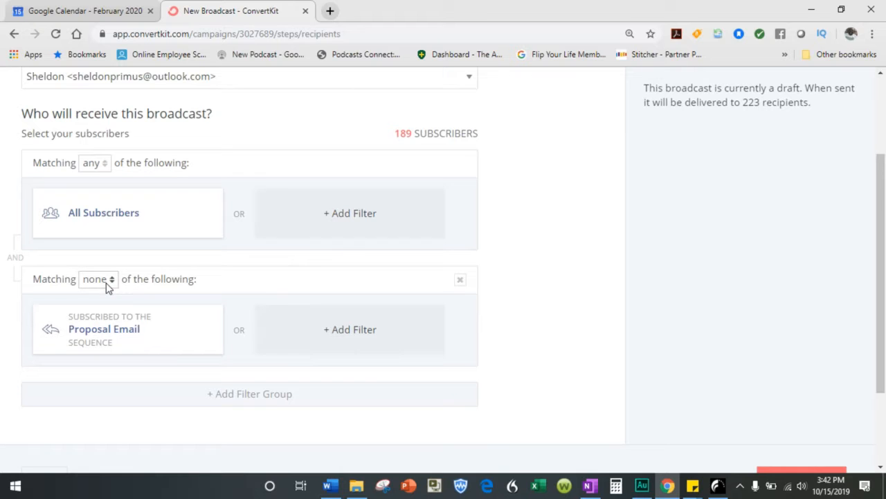
Add two more empty filter groups below the group that excludes the Proposal Email sequence.
{"action": "left_click", "coordinate": [257, 394]}
{"action": "scroll", "coordinate": [266, 326], "scroll_direction": "down", "scroll_amount": 3}
{"action": "left_click", "coordinate": [250, 286]}
{"action": "scroll", "coordinate": [251, 287], "scroll_direction": "down", "scroll_amount": 3}
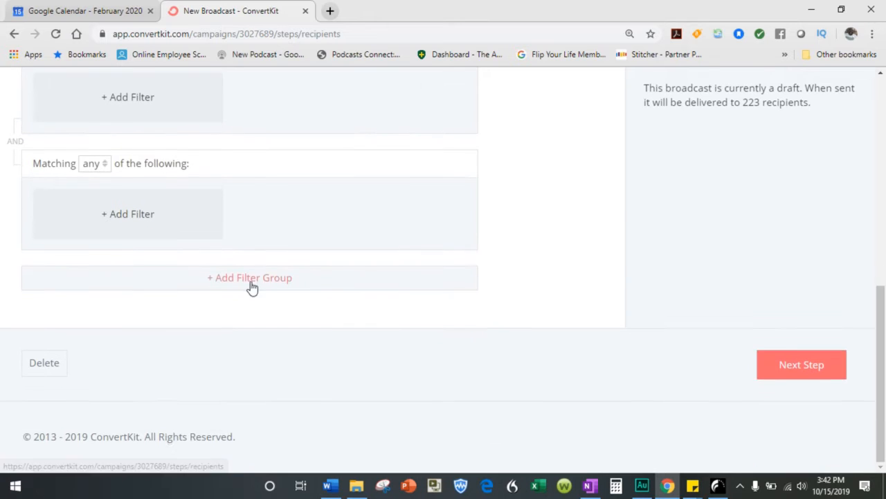
{"action": "scroll", "coordinate": [186, 206], "scroll_direction": "up", "scroll_amount": 10}
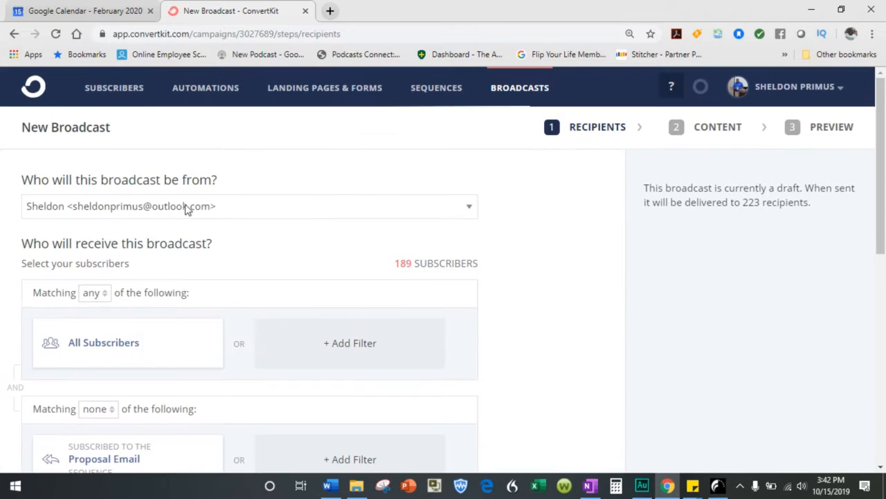
{"action": "scroll", "coordinate": [299, 346], "scroll_direction": "down", "scroll_amount": 3}
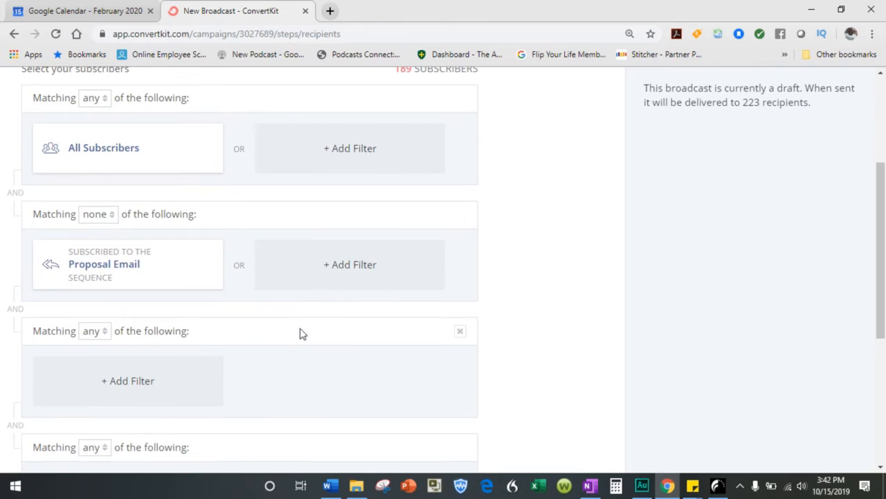
Remove the Proposal Email group and the two empty filter groups, leaving only the All Subscribers group.
{"action": "left_click", "coordinate": [460, 216]}
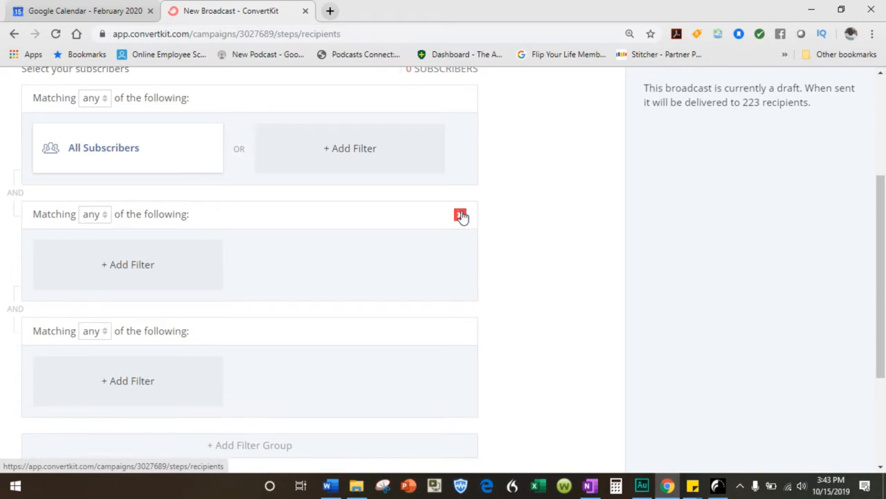
{"action": "left_click", "coordinate": [461, 215]}
{"action": "left_click", "coordinate": [461, 215]}
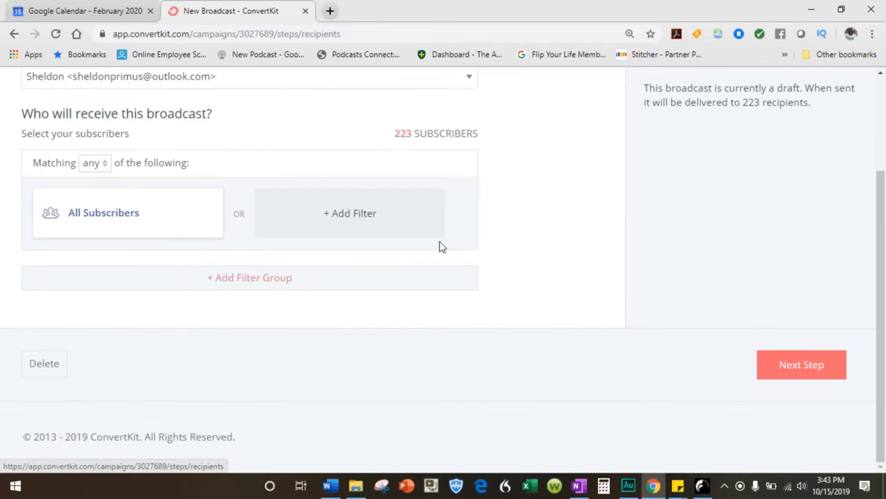
{"action": "scroll", "coordinate": [440, 246], "scroll_direction": "up", "scroll_amount": 3}
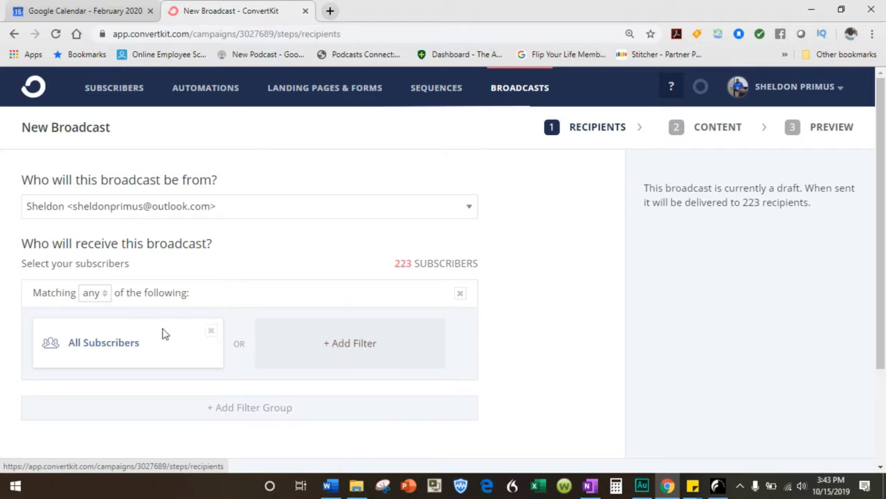
Keep the any matching condition and add a filter for subscribers to the Fall Protection Live Webinar form beside All Subscribers.
{"action": "left_click", "coordinate": [96, 295]}
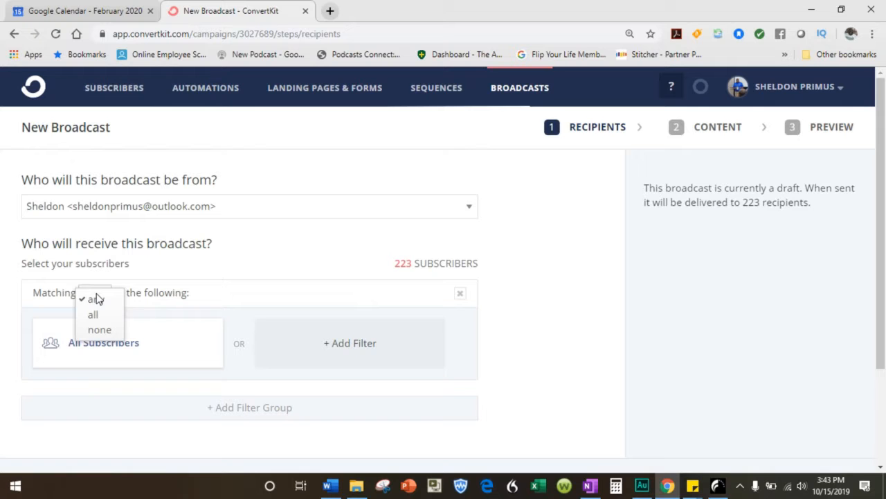
{"action": "left_click", "coordinate": [96, 299]}
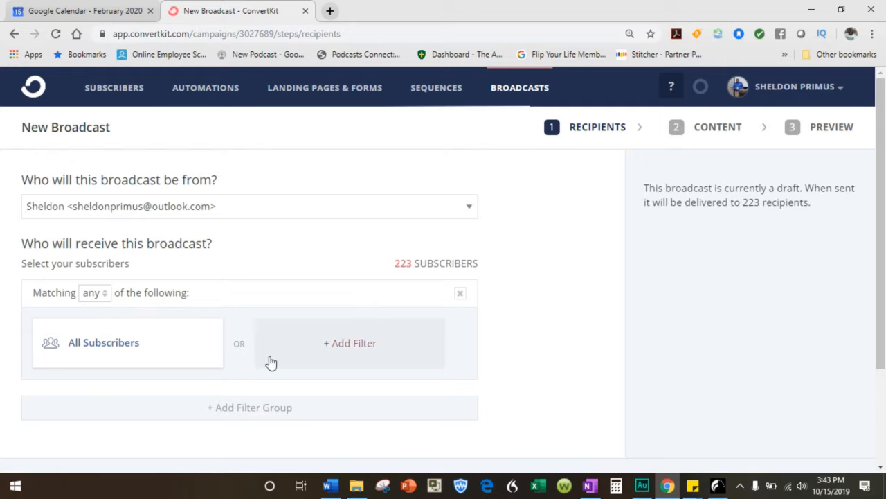
{"action": "left_click", "coordinate": [360, 348]}
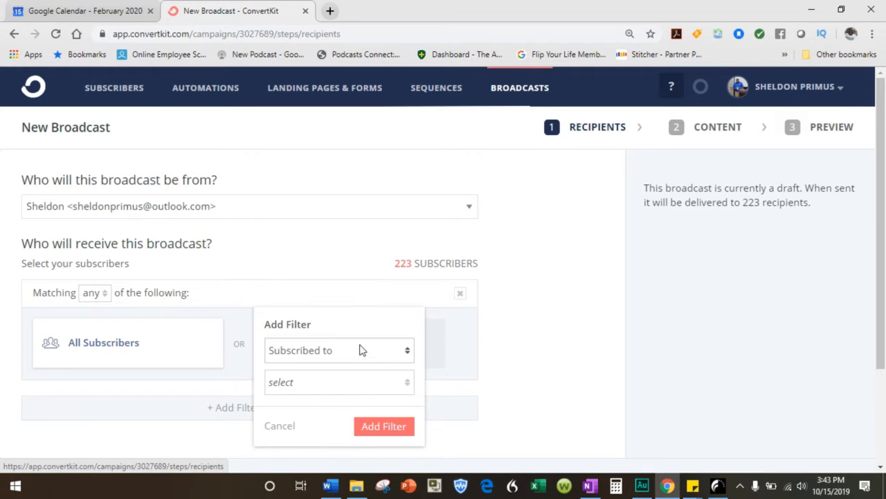
{"action": "left_click", "coordinate": [296, 383]}
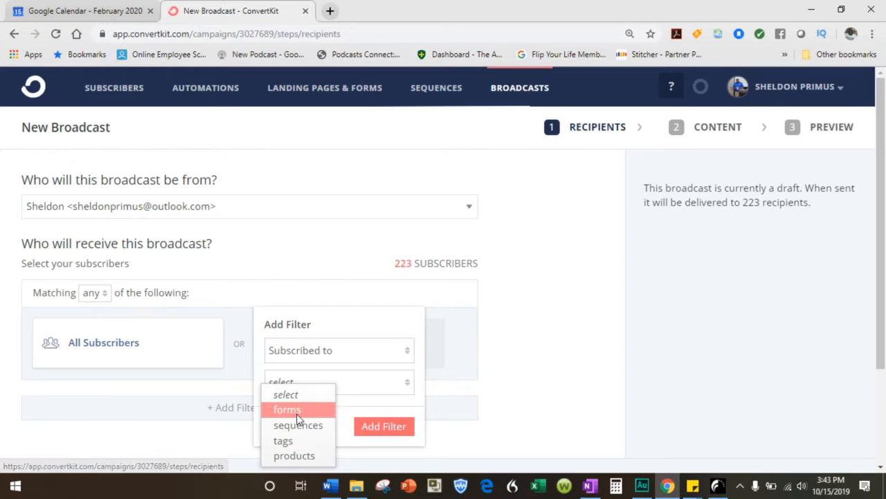
{"action": "left_click", "coordinate": [297, 409]}
{"action": "scroll", "coordinate": [327, 386], "scroll_direction": "down", "scroll_amount": 1}
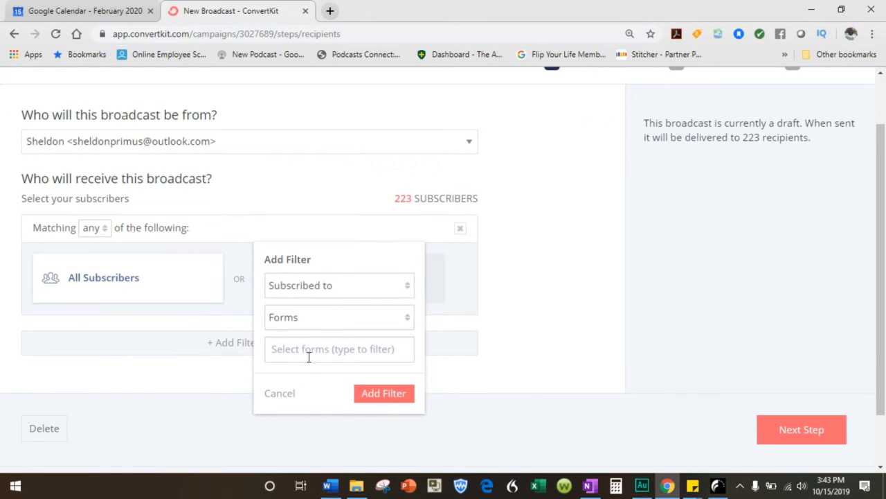
{"action": "left_click", "coordinate": [309, 356]}
{"action": "left_click", "coordinate": [307, 296]}
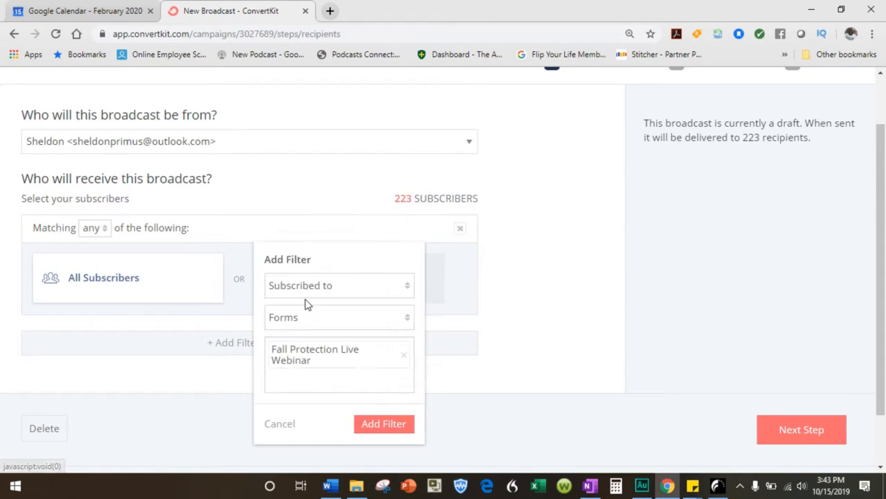
{"action": "left_click", "coordinate": [370, 427]}
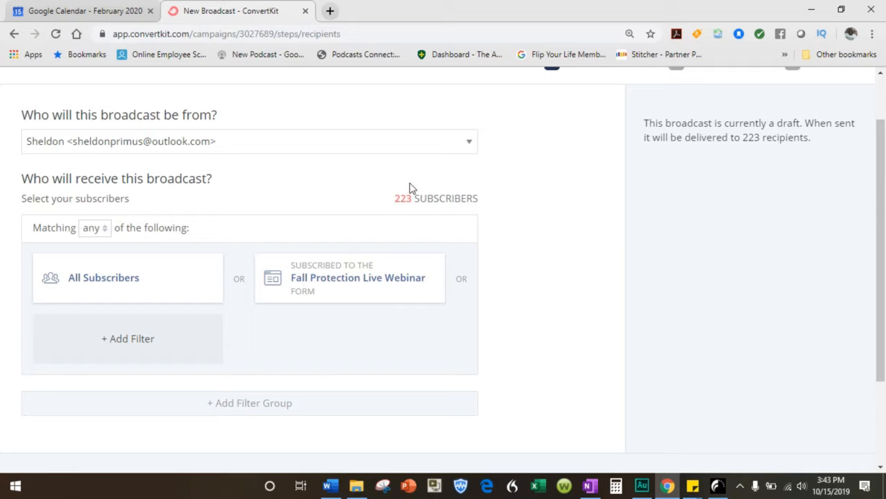
Try the none matching condition on the group with the webinar form filter and switch it back to any.
{"action": "left_click", "coordinate": [107, 232]}
{"action": "left_click", "coordinate": [104, 264]}
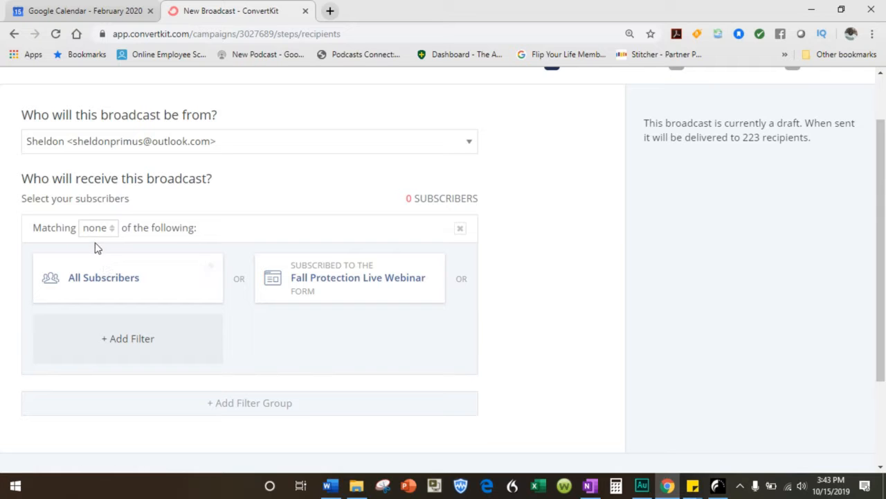
{"action": "left_click", "coordinate": [99, 232]}
{"action": "left_click", "coordinate": [99, 240]}
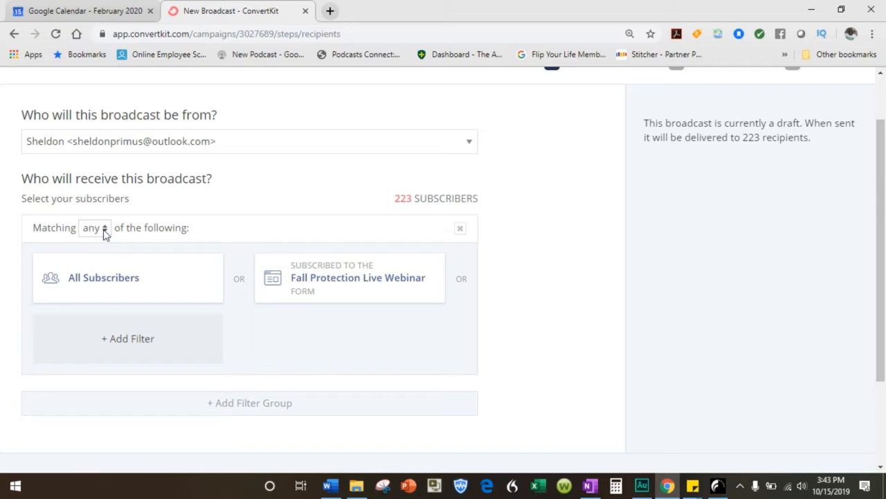
Set the group's matching condition to all and remove the Fall Protection Live Webinar form filter.
{"action": "left_click", "coordinate": [105, 231]}
{"action": "left_click", "coordinate": [94, 247]}
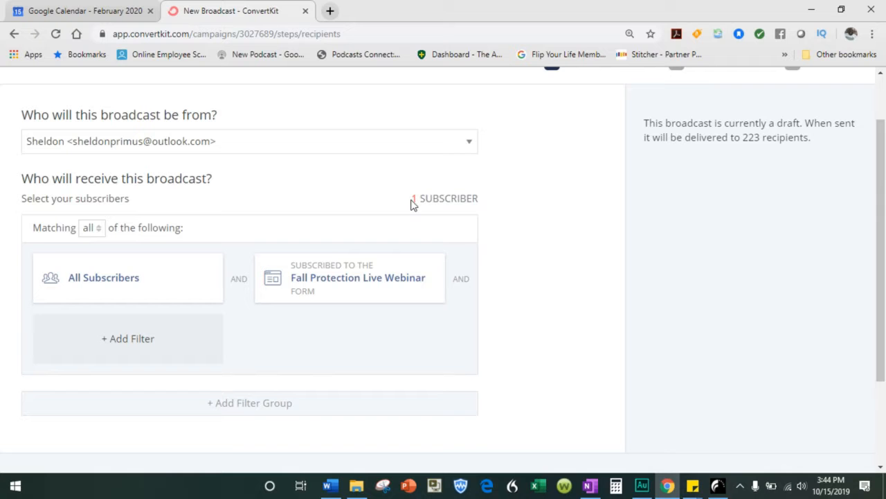
{"action": "scroll", "coordinate": [264, 207], "scroll_direction": "down", "scroll_amount": 2}
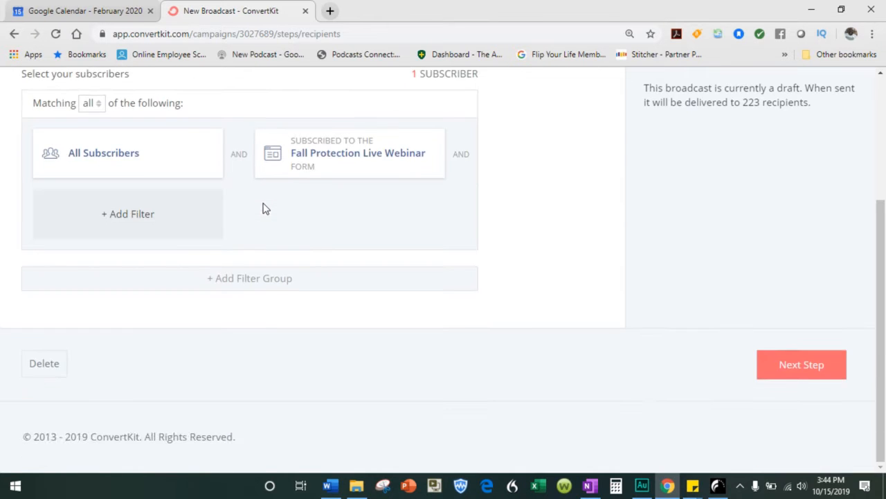
{"action": "scroll", "coordinate": [264, 207], "scroll_direction": "up", "scroll_amount": 3}
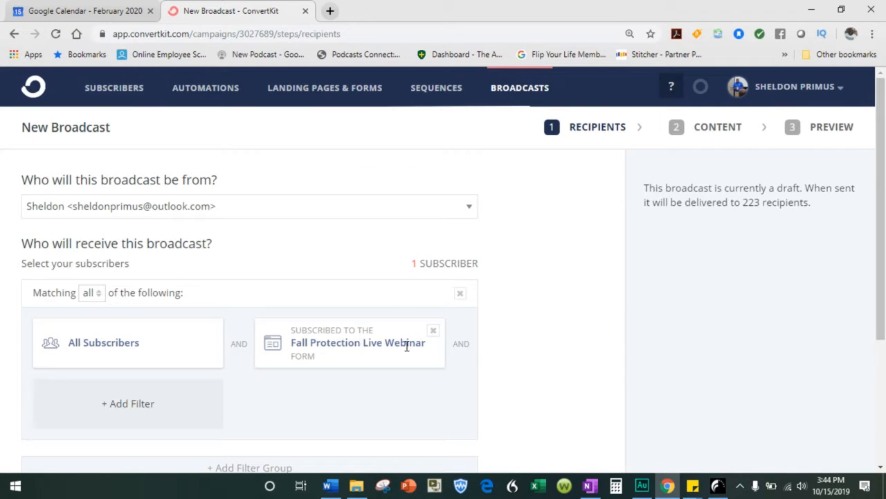
{"action": "left_click", "coordinate": [433, 330]}
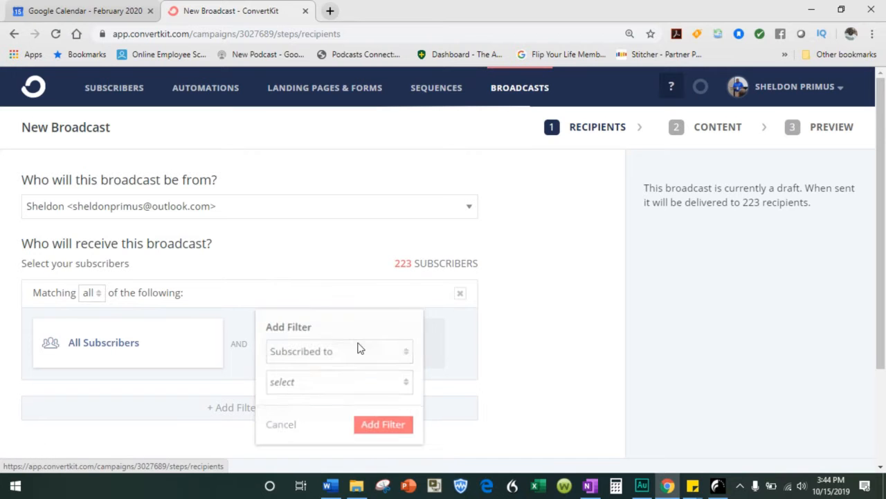
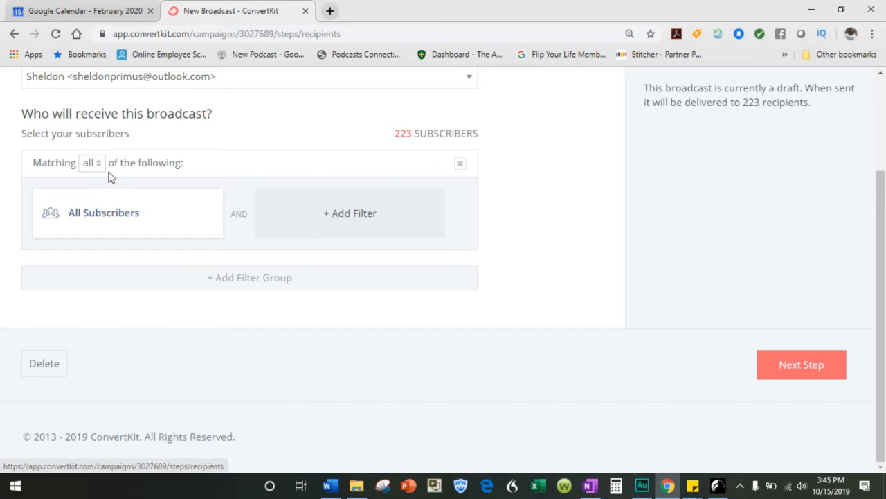
Start a second filter in the All Subscribers group, choose Email address as its type, and open its comparison options.
{"action": "left_click", "coordinate": [333, 213]}
{"action": "left_click", "coordinate": [307, 259]}
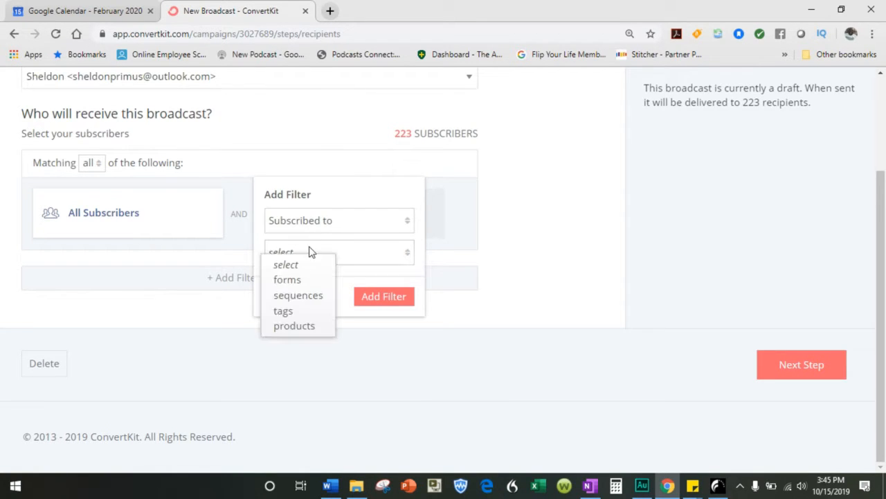
{"action": "left_click", "coordinate": [315, 222]}
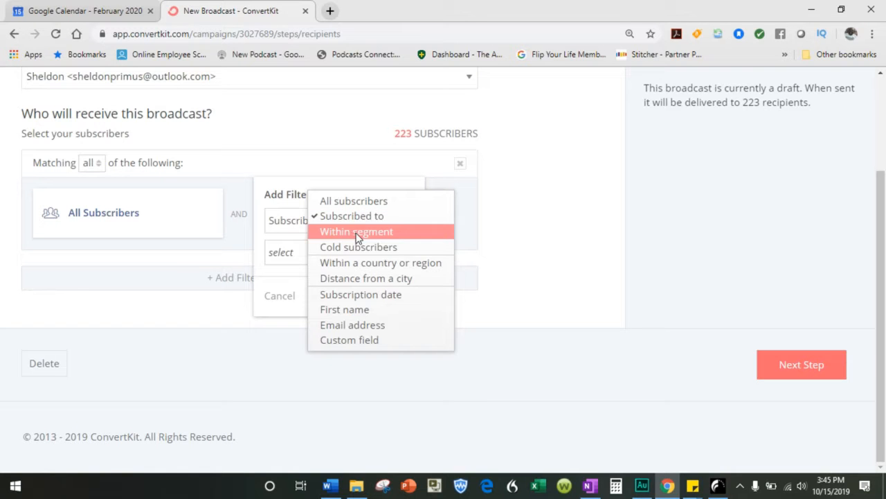
{"action": "left_click", "coordinate": [356, 326]}
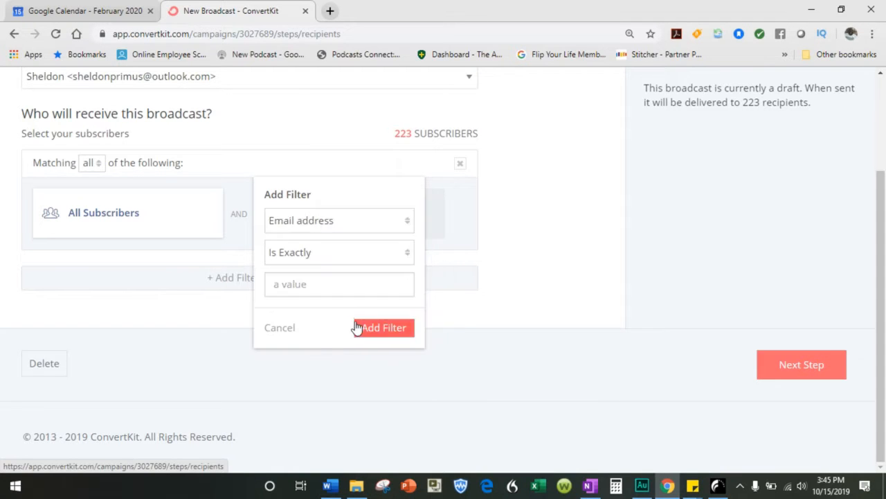
{"action": "left_click", "coordinate": [306, 254]}
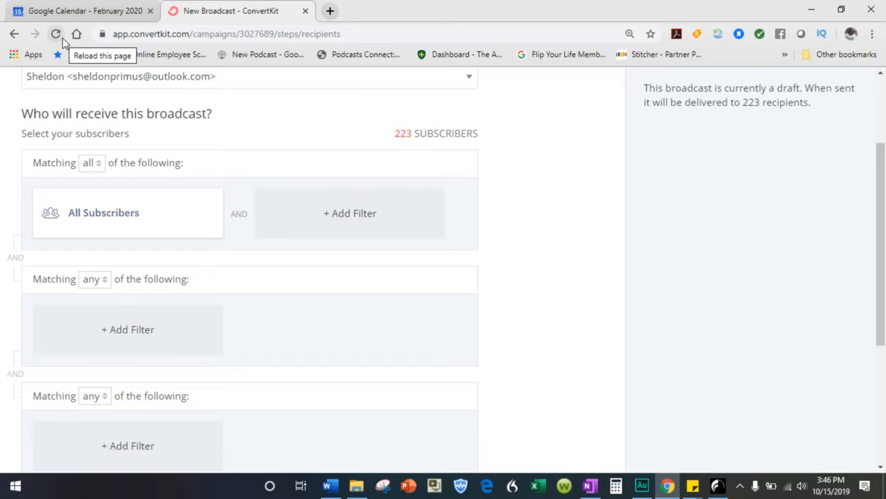
Remove the two empty filter groups and add a First name filter set to Is Exactly with the recipient's first name.
{"action": "left_click", "coordinate": [459, 280]}
{"action": "left_click", "coordinate": [460, 279]}
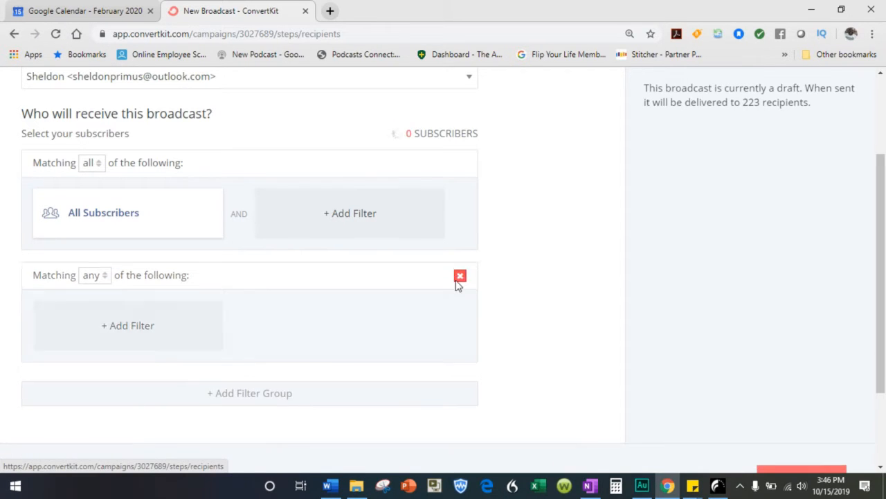
{"action": "left_click", "coordinate": [347, 226]}
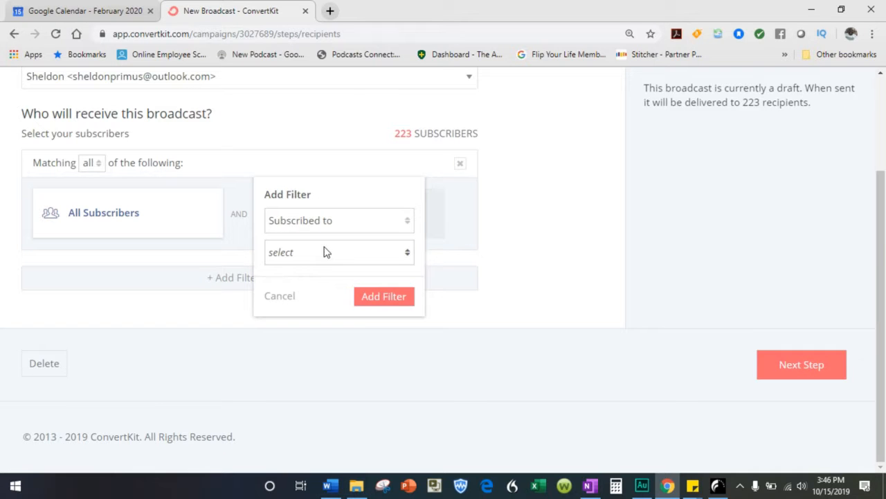
{"action": "left_click", "coordinate": [305, 226]}
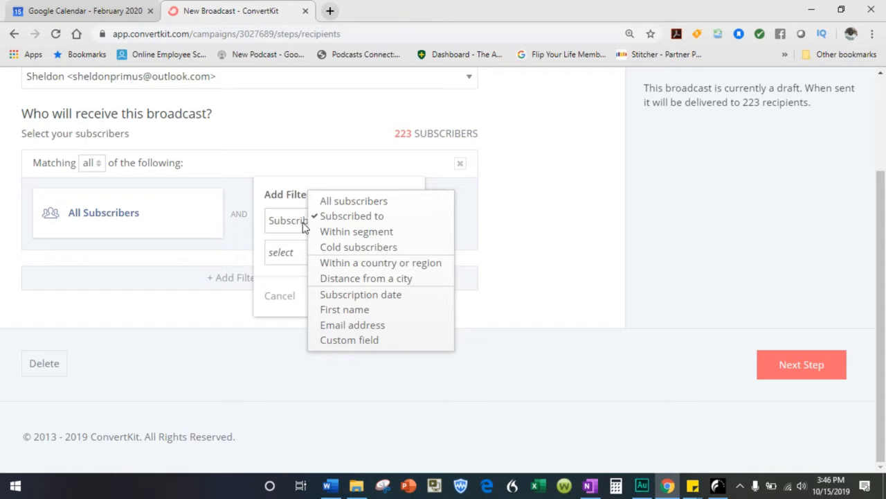
{"action": "left_click", "coordinate": [345, 309]}
{"action": "left_click", "coordinate": [303, 284]}
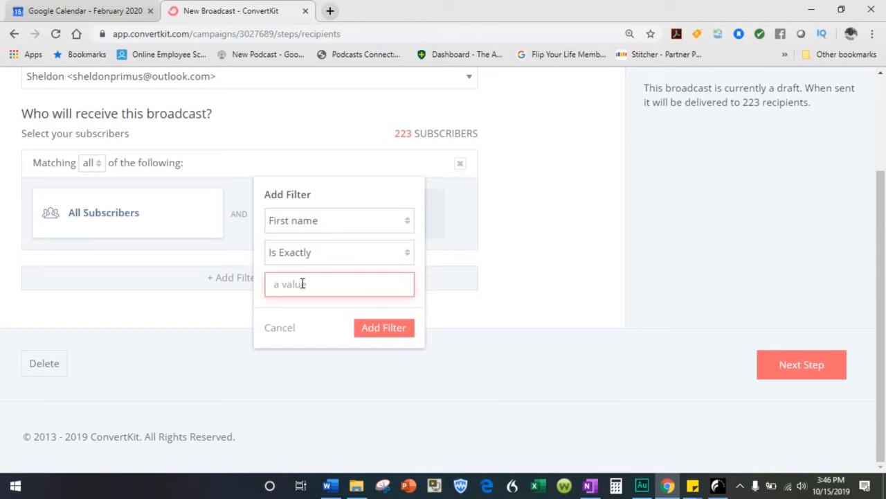
{"action": "type", "text": "Sheldon"}
{"action": "left_click", "coordinate": [376, 332]}
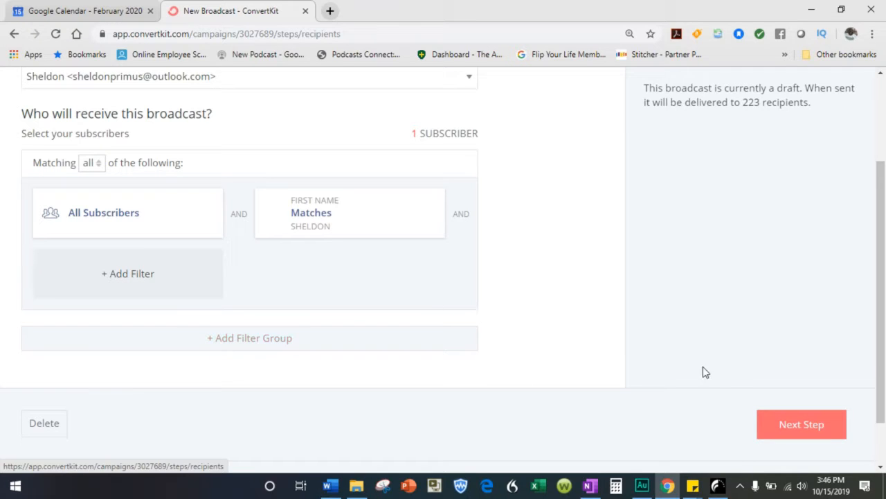
Continue to the broadcast's Content step and bring the browser window back to the front.
{"action": "left_click", "coordinate": [792, 435]}
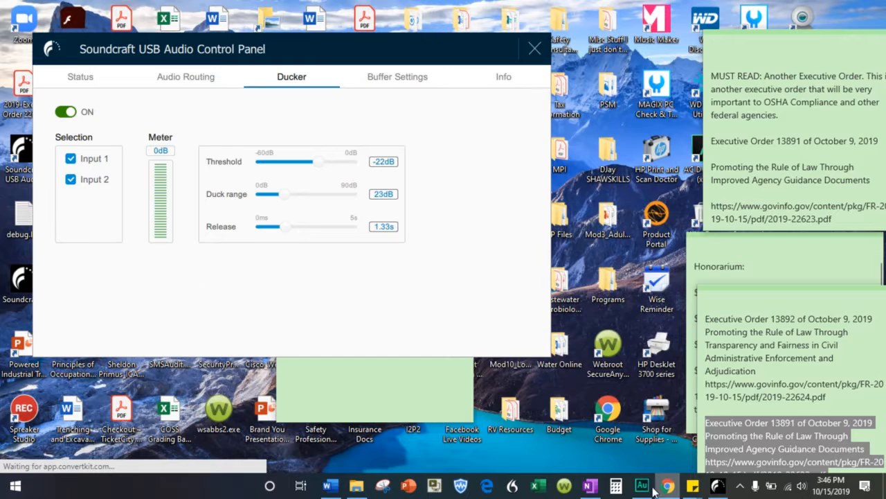
{"action": "left_click", "coordinate": [663, 487]}
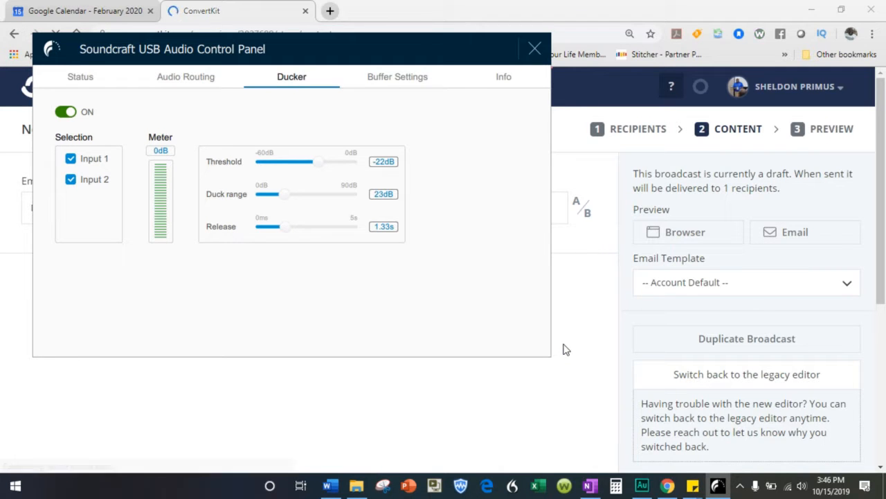
{"action": "left_click", "coordinate": [564, 350]}
Turn on A/B testing for the email subject, remove it, and turn it on again.
{"action": "left_click", "coordinate": [83, 212]}
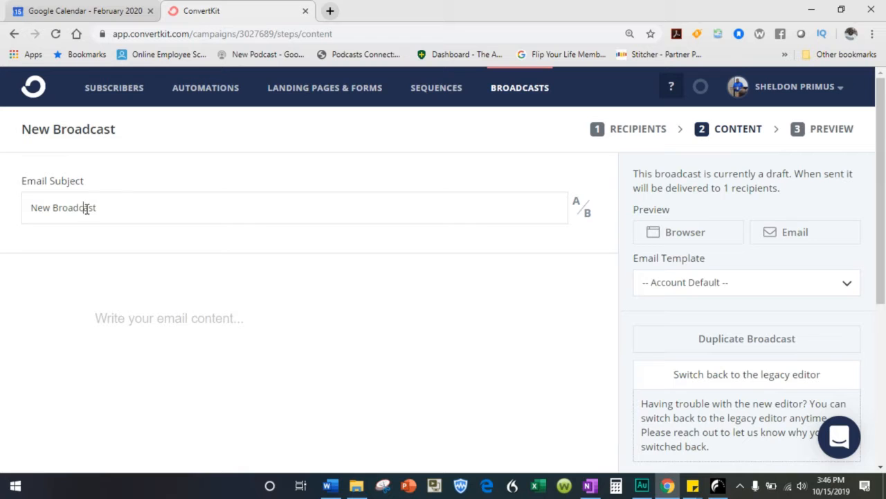
{"action": "left_click", "coordinate": [576, 206]}
{"action": "left_click", "coordinate": [147, 207]}
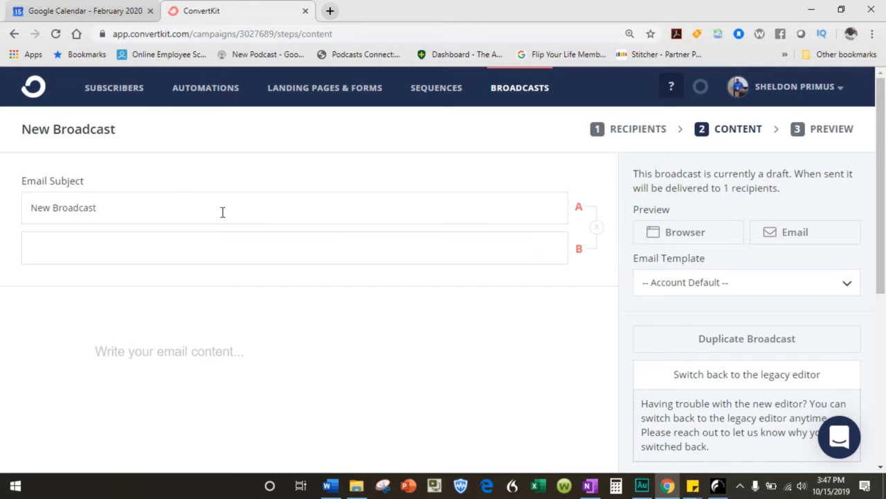
{"action": "left_click", "coordinate": [596, 228]}
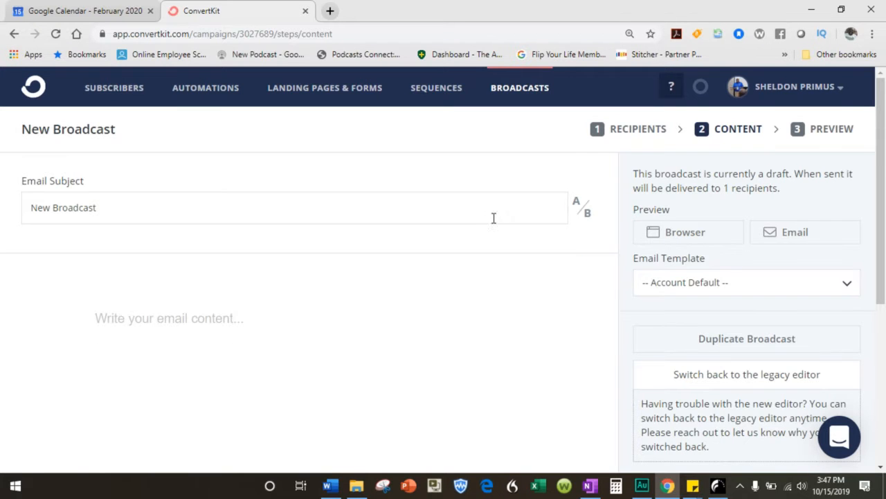
{"action": "left_click", "coordinate": [585, 215]}
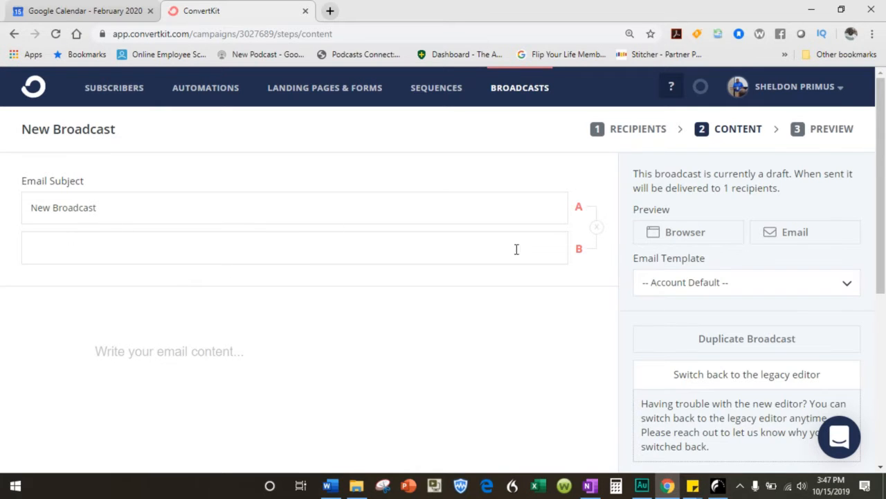
Remove the A/B test from the email subject and set the email template to Modern.
{"action": "left_click", "coordinate": [600, 232]}
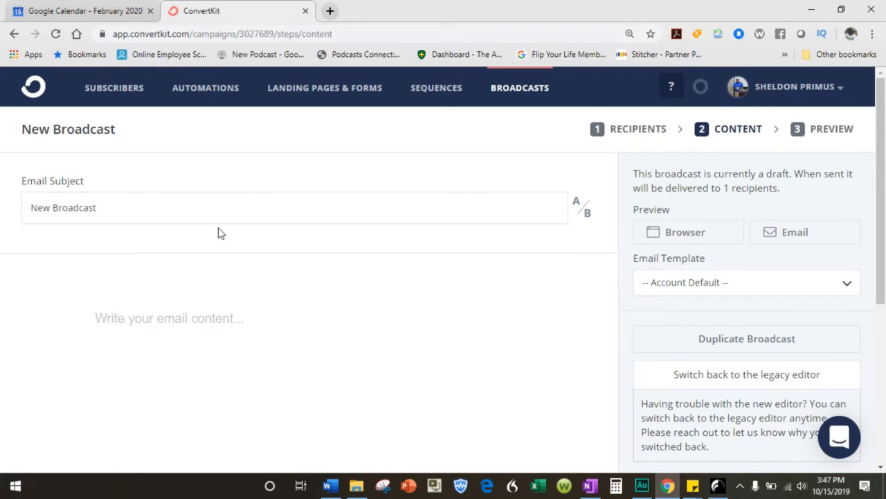
{"action": "left_click", "coordinate": [676, 286]}
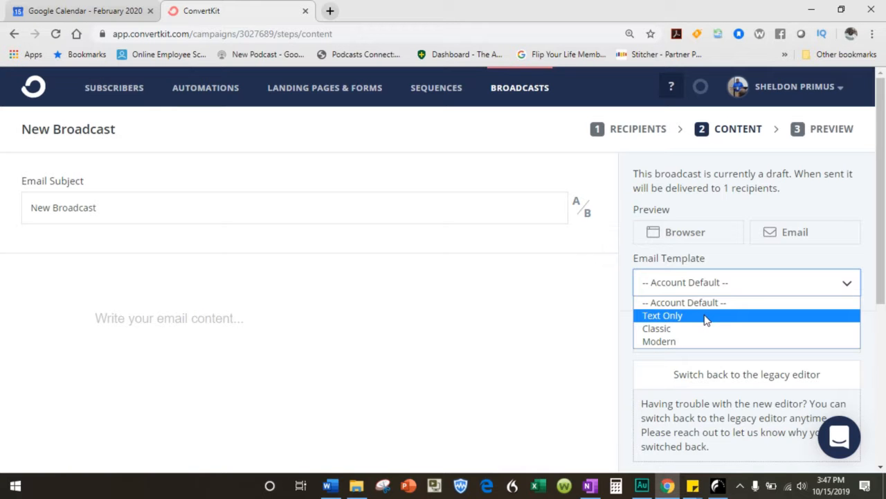
{"action": "left_click", "coordinate": [697, 342]}
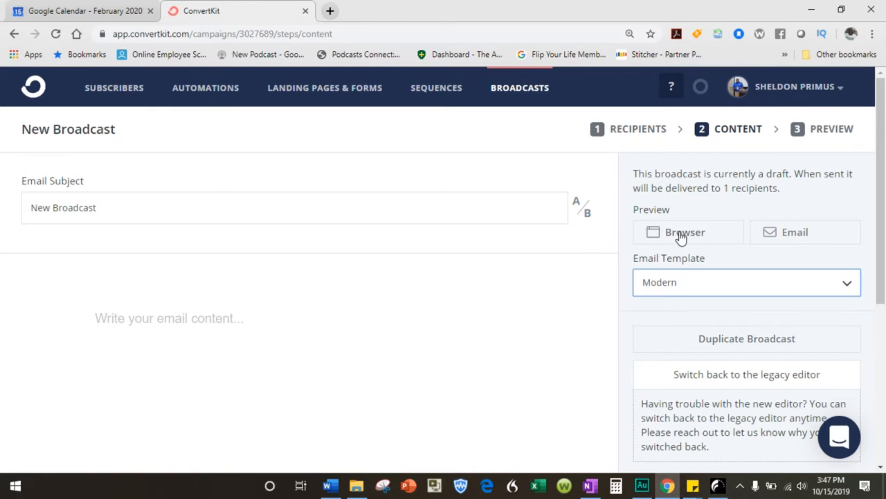
{"action": "left_click", "coordinate": [44, 292]}
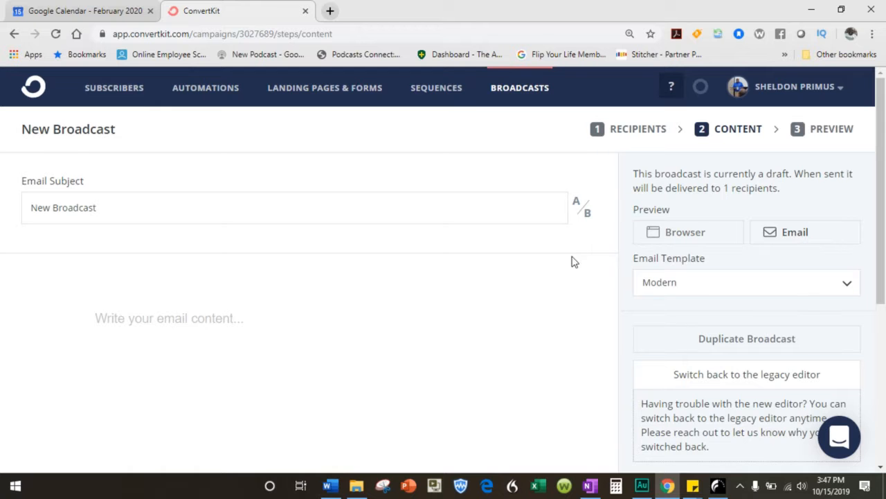
Start the email body with the Subscriber Name personalization snippet and a comma, and add the line "Test Email." below it.
{"action": "scroll", "coordinate": [315, 322], "scroll_direction": "down", "scroll_amount": 1}
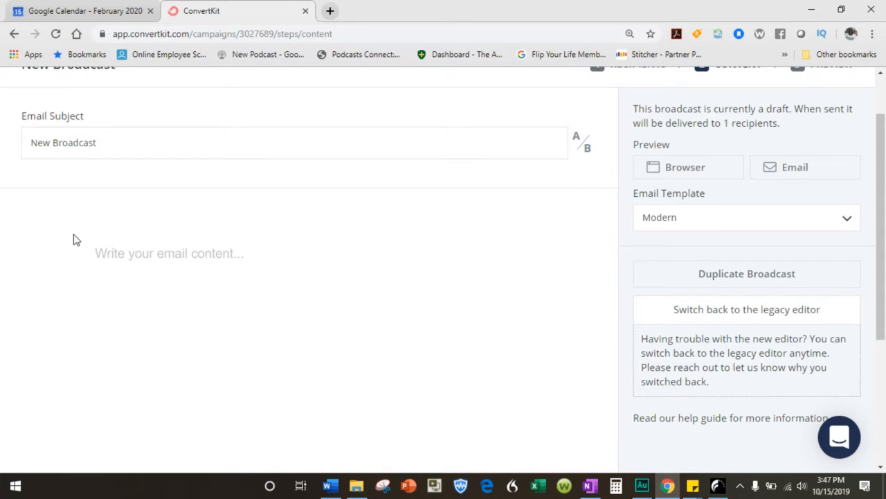
{"action": "left_click", "coordinate": [128, 257]}
{"action": "left_click", "coordinate": [70, 256]}
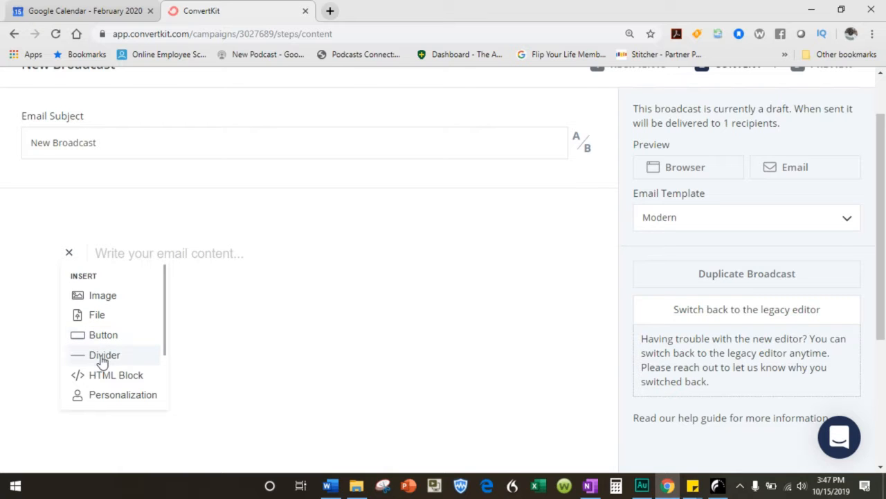
{"action": "left_click", "coordinate": [125, 395]}
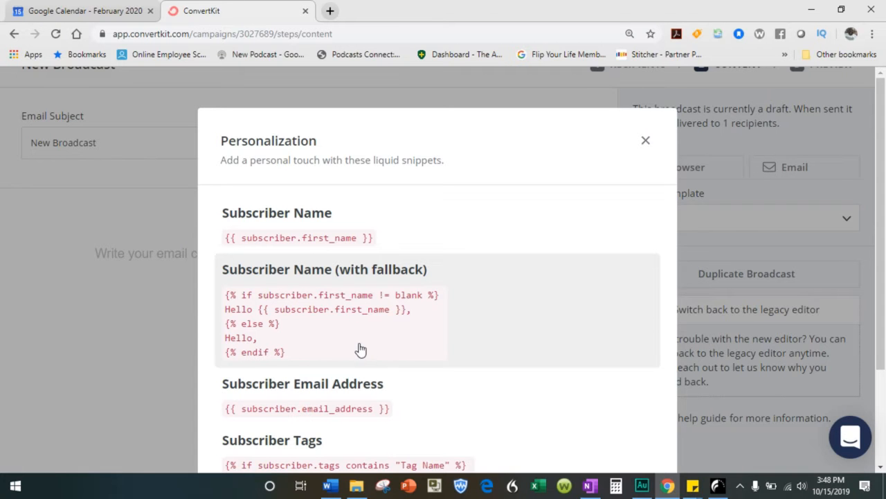
{"action": "scroll", "coordinate": [291, 276], "scroll_direction": "down", "scroll_amount": 2}
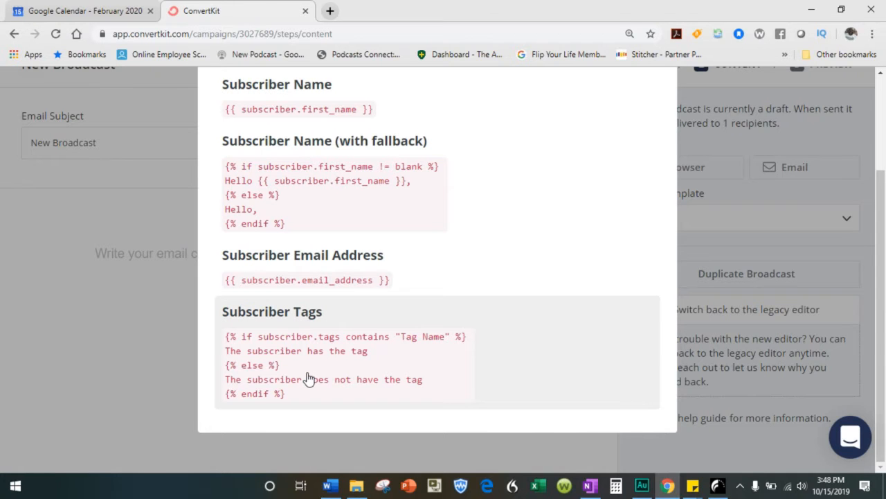
{"action": "scroll", "coordinate": [293, 376], "scroll_direction": "up", "scroll_amount": 2}
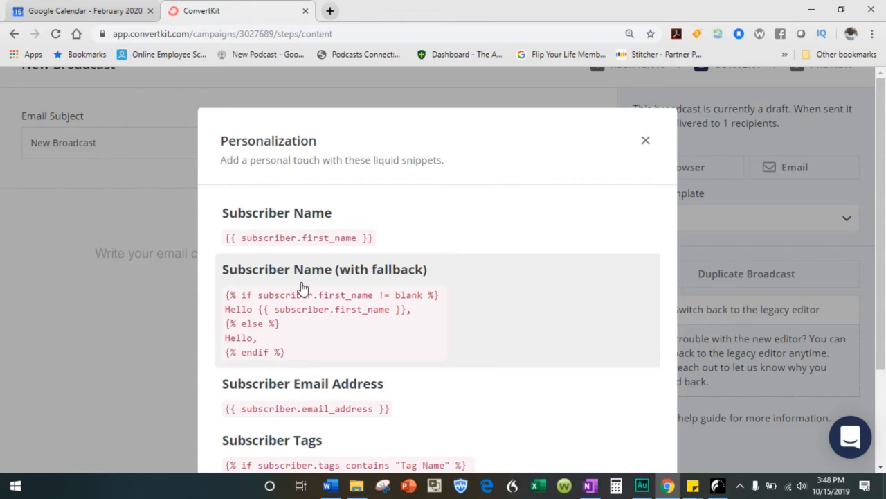
{"action": "left_click", "coordinate": [306, 243]}
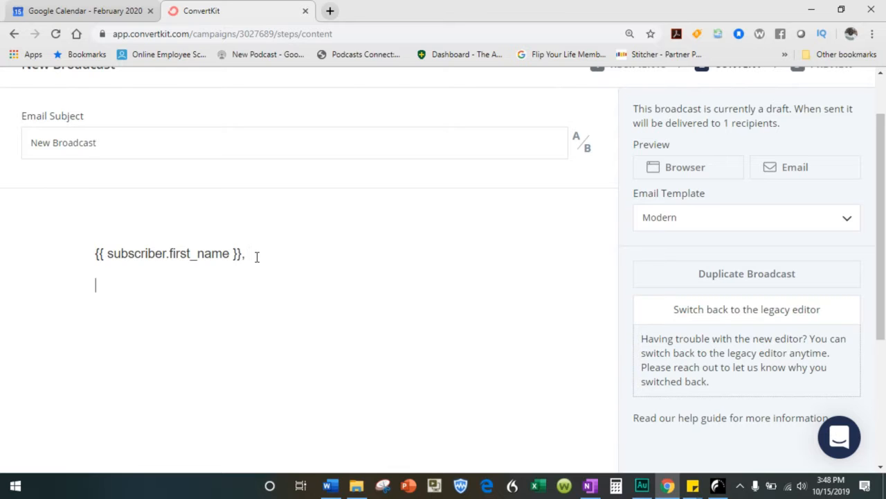
{"action": "type", "text": "Test Email."}
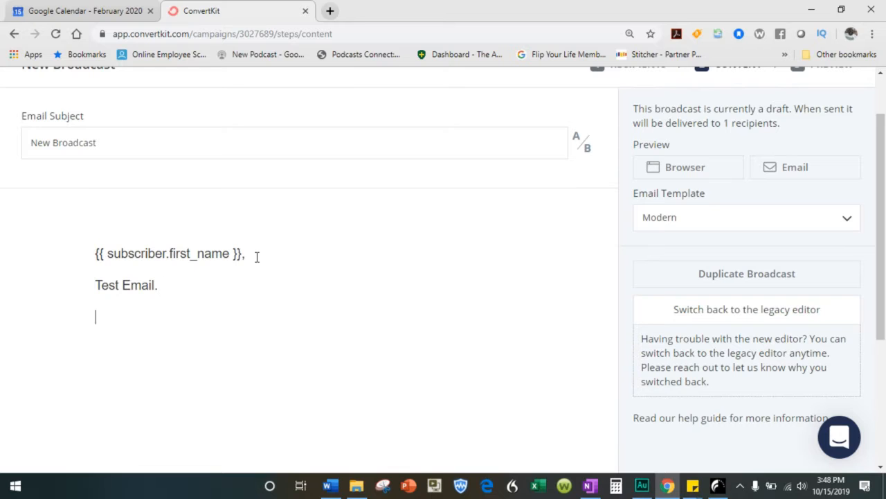
Insert the Safety Consultant portrait image from the recent uploads below the "Test Email." line.
{"action": "left_click", "coordinate": [70, 322]}
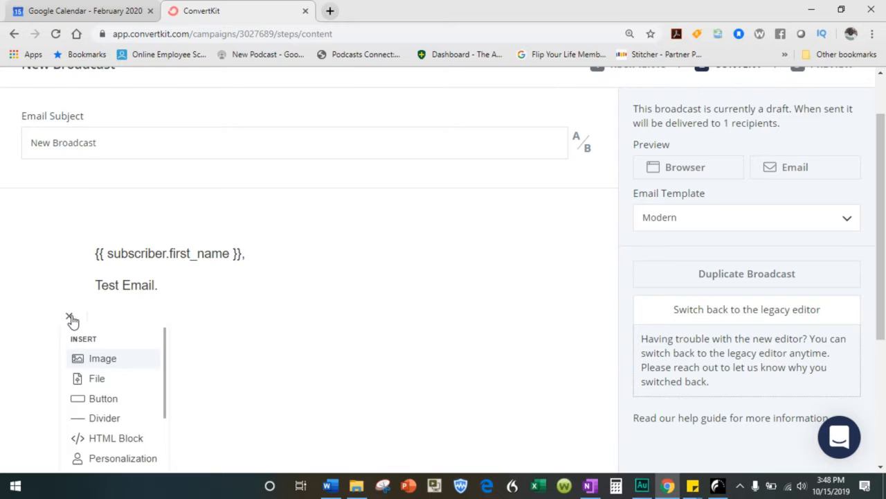
{"action": "left_click", "coordinate": [87, 357]}
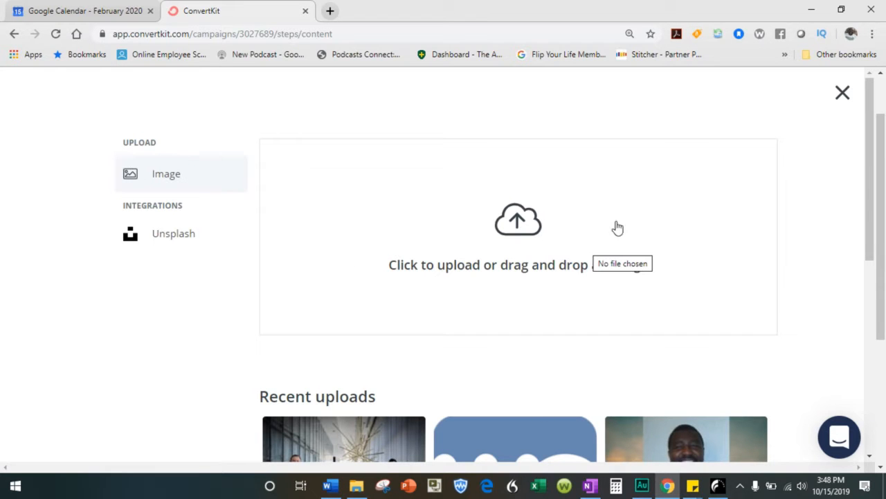
{"action": "left_click", "coordinate": [673, 450]}
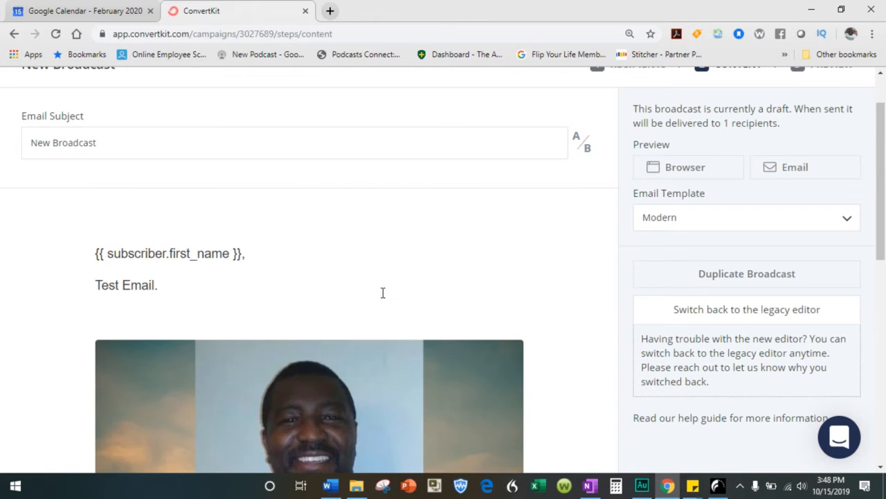
{"action": "scroll", "coordinate": [404, 257], "scroll_direction": "down", "scroll_amount": 4}
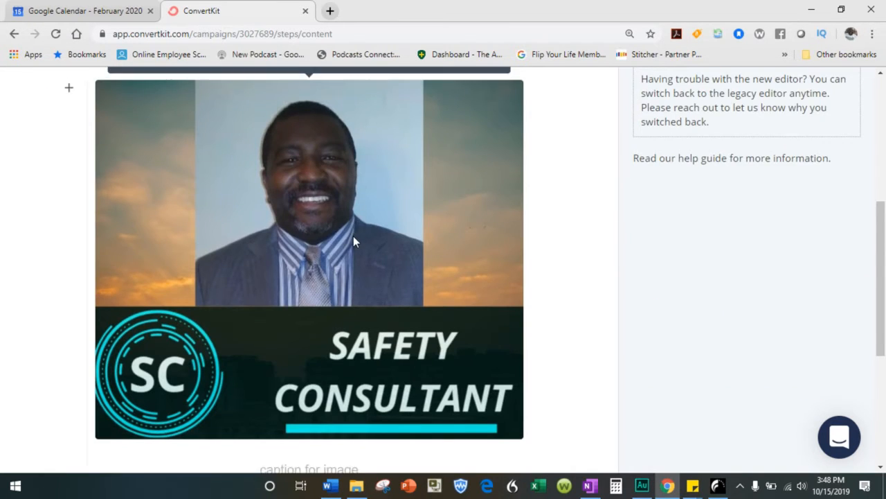
{"action": "scroll", "coordinate": [250, 167], "scroll_direction": "down", "scroll_amount": 1}
Enable tagging of subscribers who click the image's link and choose the "7 webinar" tag.
{"action": "left_click", "coordinate": [332, 285]}
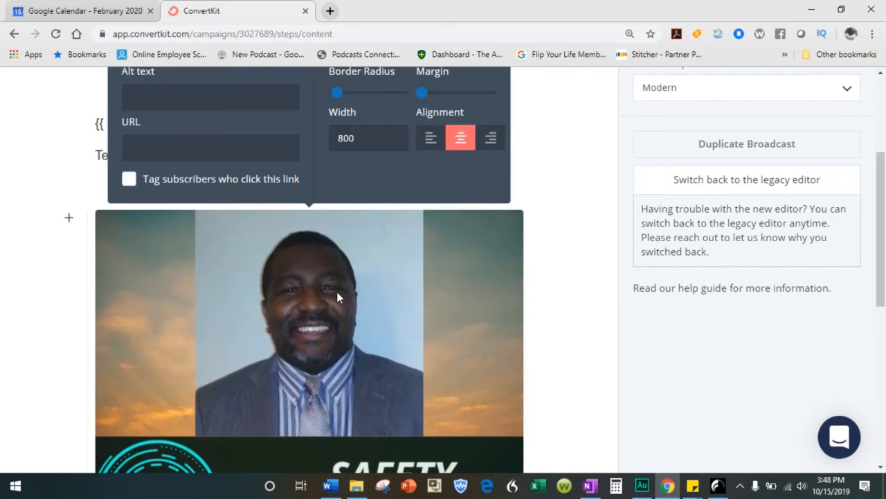
{"action": "scroll", "coordinate": [337, 297], "scroll_direction": "up", "scroll_amount": 3}
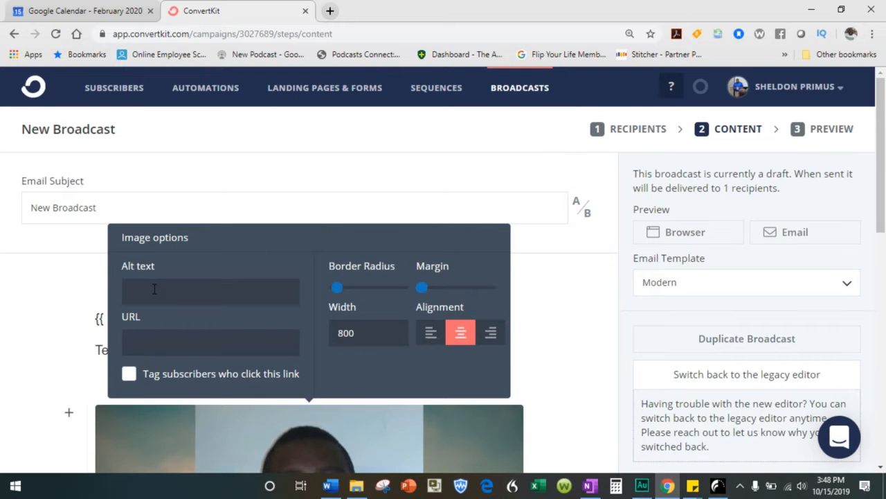
{"action": "left_click", "coordinate": [129, 374]}
{"action": "left_click", "coordinate": [176, 416]}
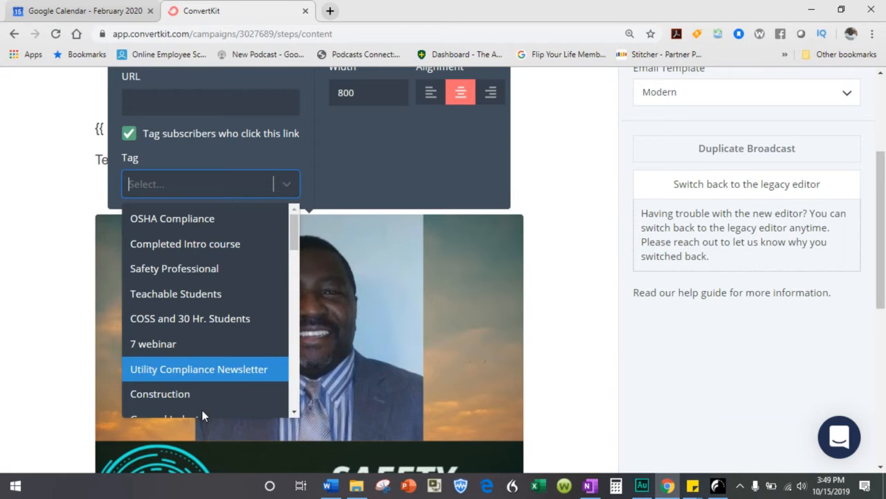
{"action": "left_click", "coordinate": [177, 345]}
{"action": "left_click", "coordinate": [228, 259]}
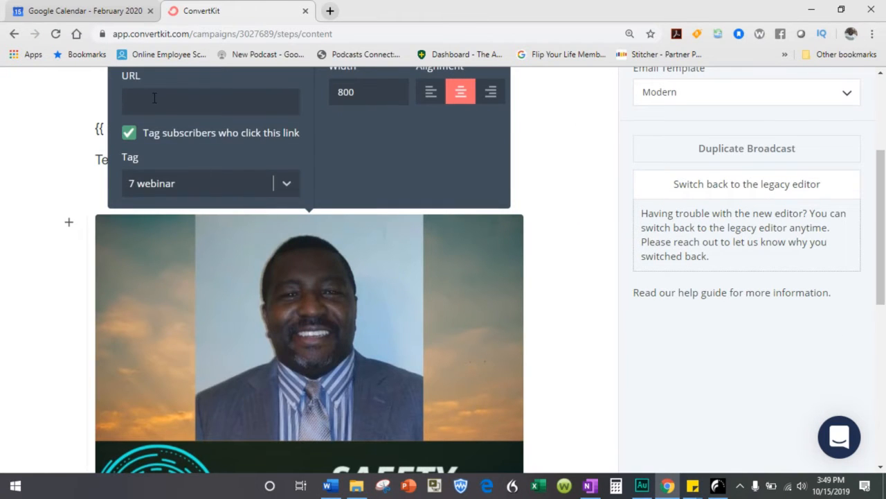
Align the image left, increase its margin to about three quarters of the range, and raise its border radius close to the maximum.
{"action": "scroll", "coordinate": [385, 180], "scroll_direction": "up", "scroll_amount": 2}
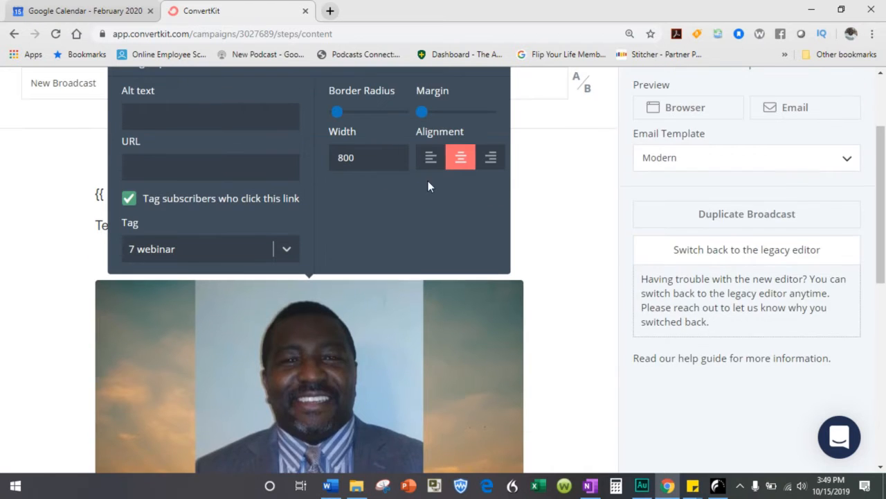
{"action": "left_click", "coordinate": [443, 228]}
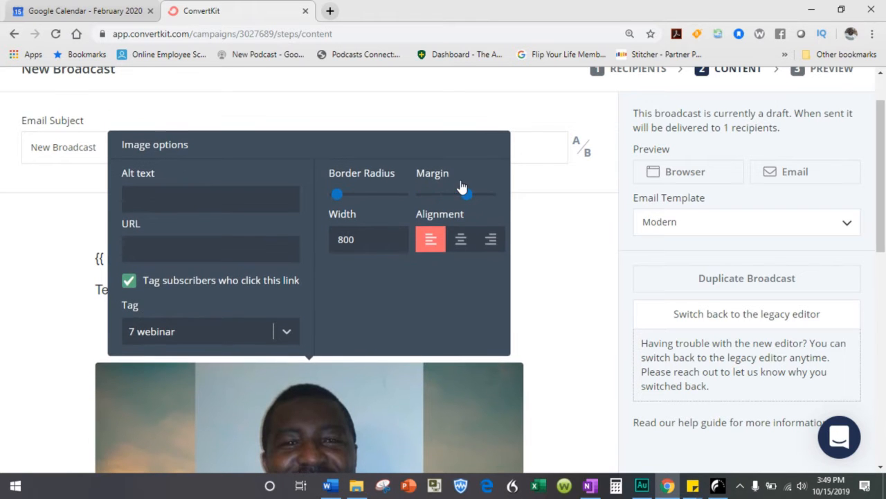
{"action": "left_click", "coordinate": [475, 178]}
{"action": "left_click_drag", "start_coordinate": [339, 199], "coordinate": [403, 199]}
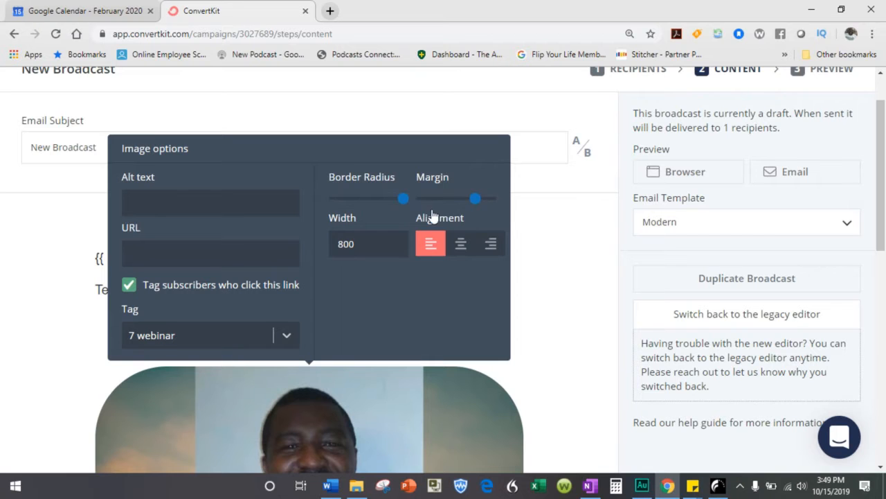
{"action": "scroll", "coordinate": [63, 337], "scroll_direction": "down", "scroll_amount": 6}
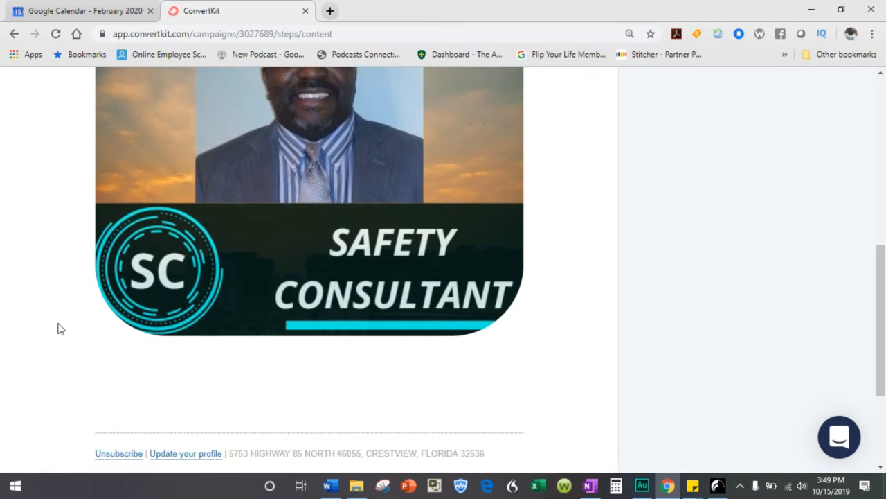
{"action": "scroll", "coordinate": [59, 328], "scroll_direction": "up", "scroll_amount": 6}
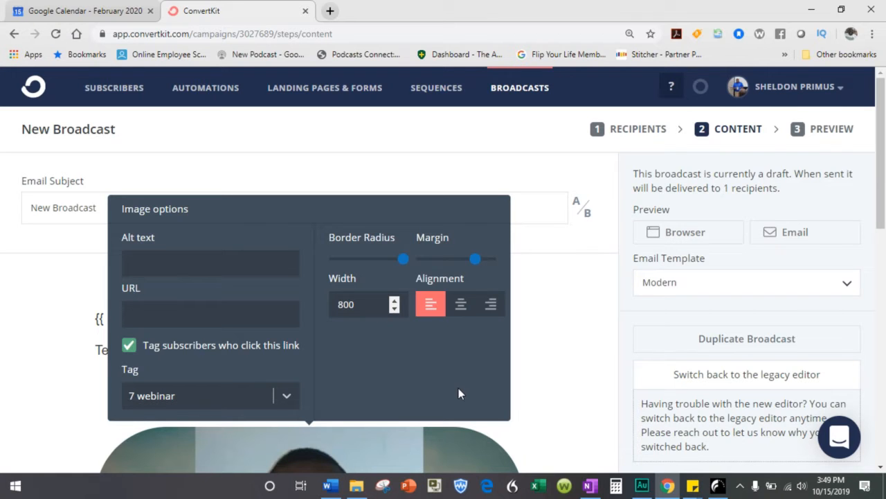
Set the image's width to 320 and close its options.
{"action": "key", "text": "BackSpace"}
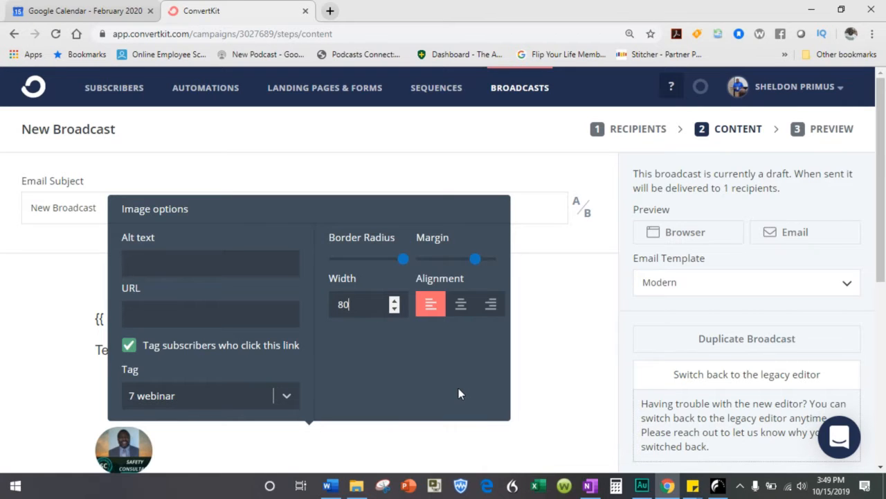
{"action": "scroll", "coordinate": [459, 384], "scroll_direction": "down", "scroll_amount": 2}
{"action": "scroll", "coordinate": [361, 369], "scroll_direction": "down", "scroll_amount": 2}
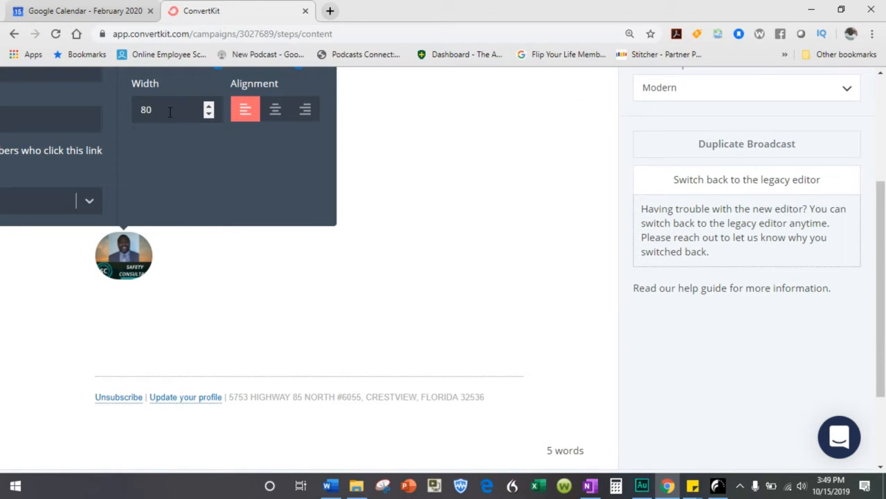
{"action": "key", "text": "BackSpace"}
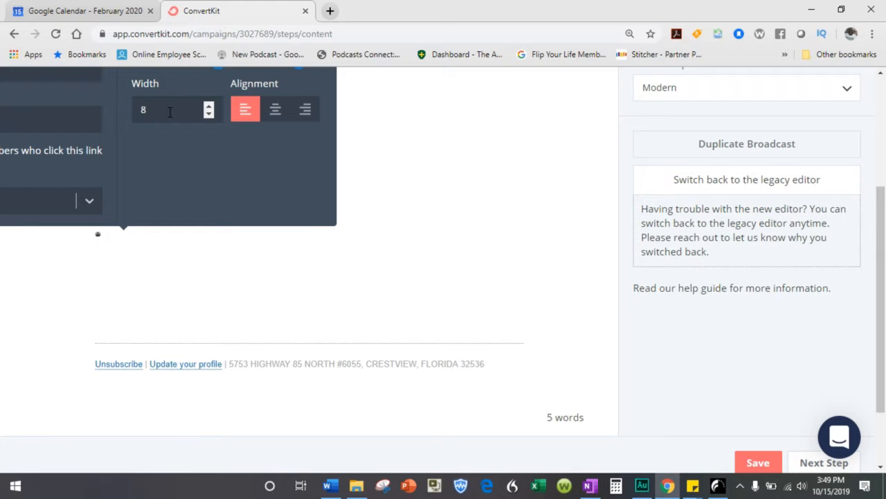
{"action": "key", "text": "BackSpace"}
{"action": "type", "text": "320"}
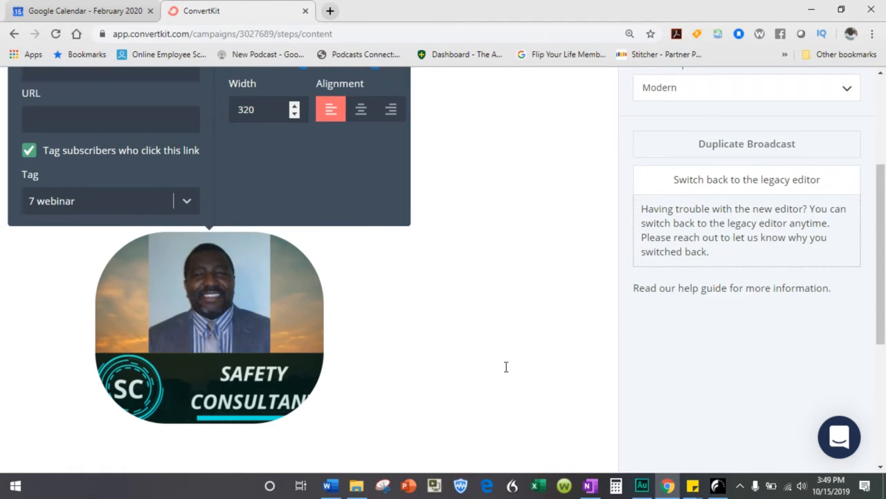
{"action": "left_click", "coordinate": [417, 328]}
Add the line "Listen to the Safety Consultant Podcast every Monday on SafetyFM.com" below the image.
{"action": "scroll", "coordinate": [188, 245], "scroll_direction": "up", "scroll_amount": 2}
{"action": "scroll", "coordinate": [221, 334], "scroll_direction": "down", "scroll_amount": 4}
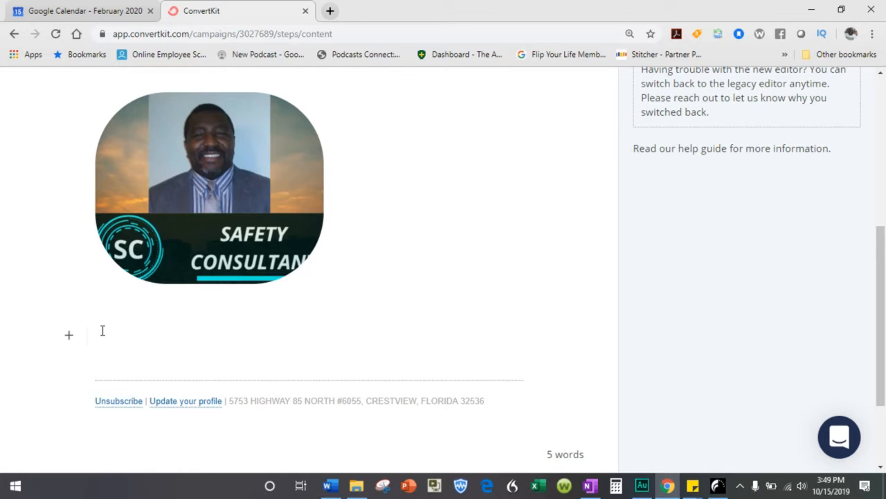
{"action": "type", "text": "Listen to the Safety "}
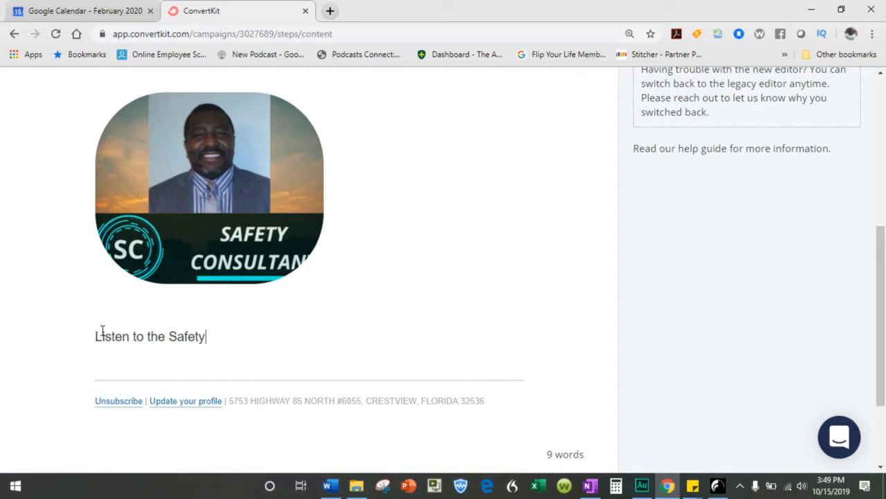
{"action": "type", "text": "Consultant"}
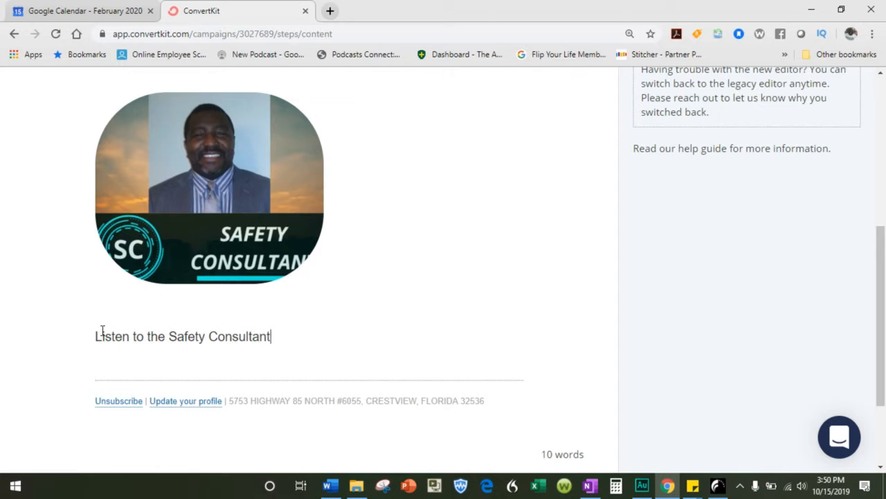
{"action": "type", "text": " Podcast"}
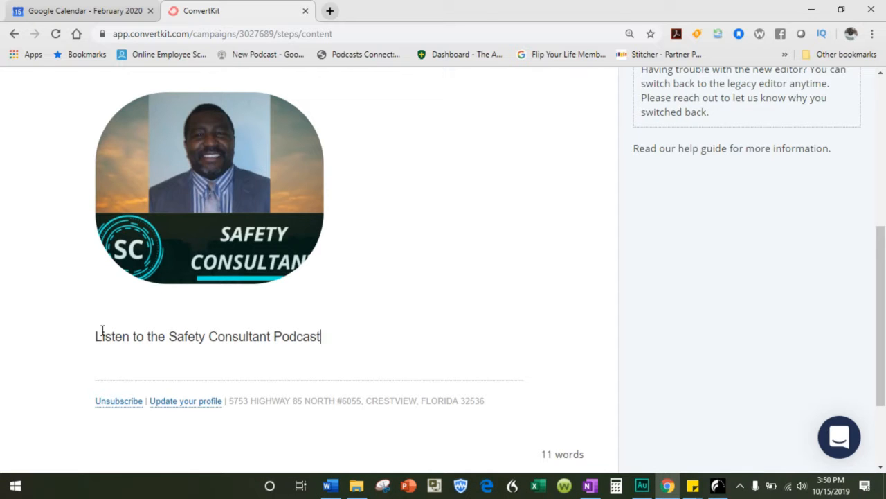
{"action": "type", "text": " every mon"}
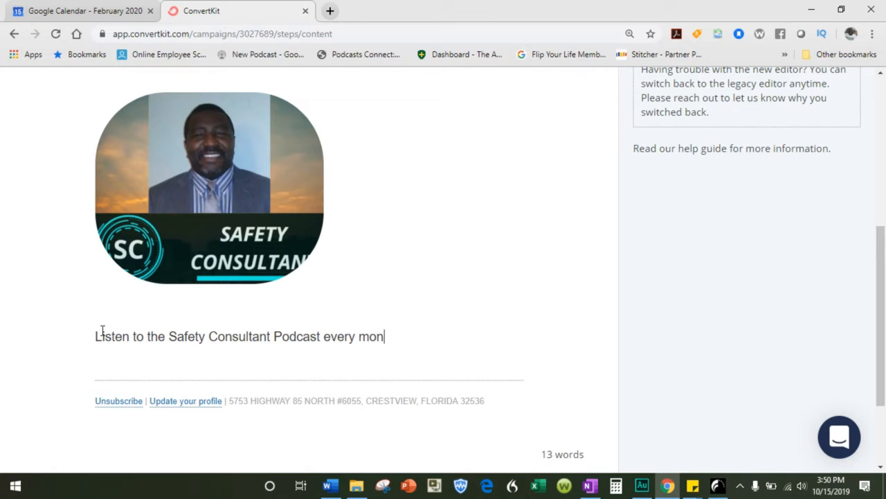
{"action": "key", "text": "BackSpace"}
{"action": "key", "text": "BackSpace"}
{"action": "key", "text": "BackSpace"}
{"action": "type", "text": "Mon"}
{"action": "key", "text": "BackSpace"}
{"action": "type", "text": "nday a"}
{"action": "key", "text": "BackSpace"}
{"action": "type", "text": "on SafetyFM.com"}
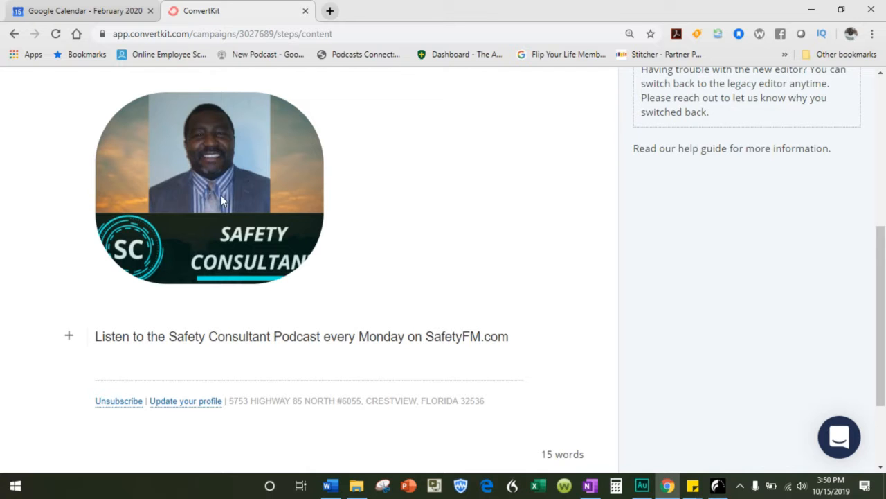
Try right alignment on the image, settle on center alignment, and close the image options.
{"action": "left_click", "coordinate": [157, 184]}
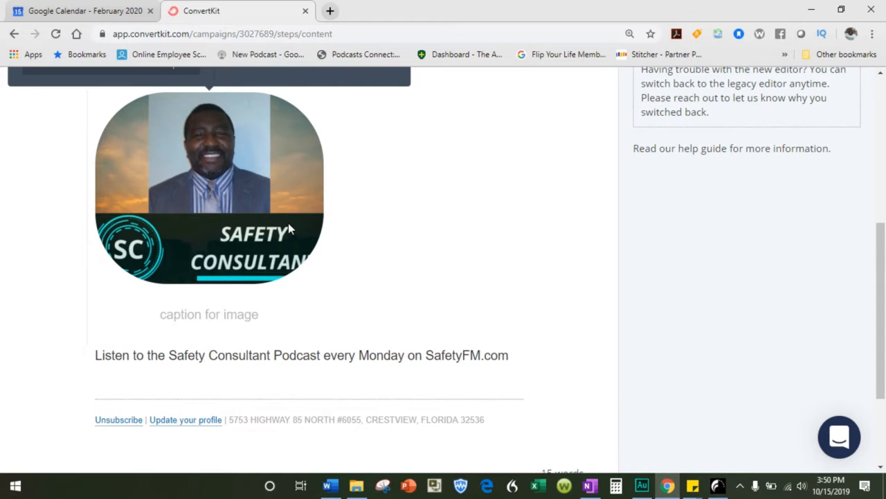
{"action": "scroll", "coordinate": [322, 282], "scroll_direction": "up", "scroll_amount": 3}
{"action": "scroll", "coordinate": [325, 266], "scroll_direction": "up", "scroll_amount": 1}
{"action": "left_click", "coordinate": [394, 232]}
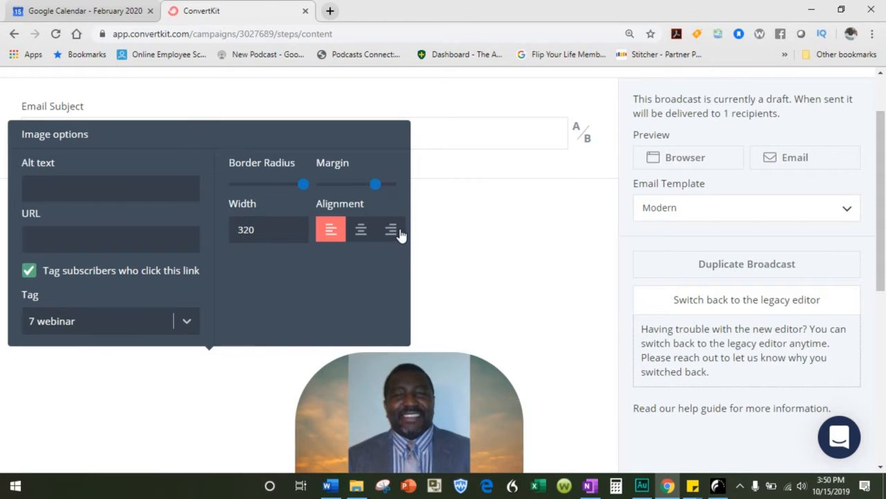
{"action": "left_click", "coordinate": [362, 232]}
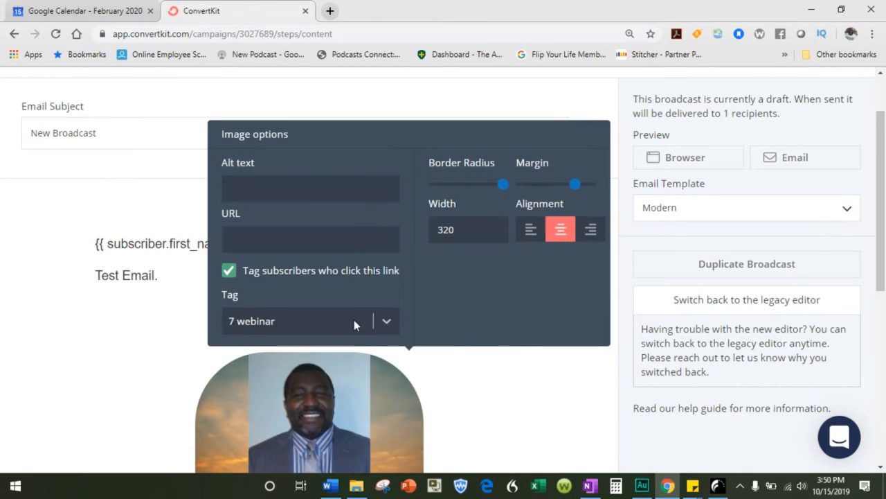
{"action": "left_click", "coordinate": [495, 384]}
Change the podcast line below the image to a heading and finally to a numbered list.
{"action": "scroll", "coordinate": [494, 384], "scroll_direction": "down", "scroll_amount": 2}
{"action": "scroll", "coordinate": [406, 368], "scroll_direction": "down", "scroll_amount": 3}
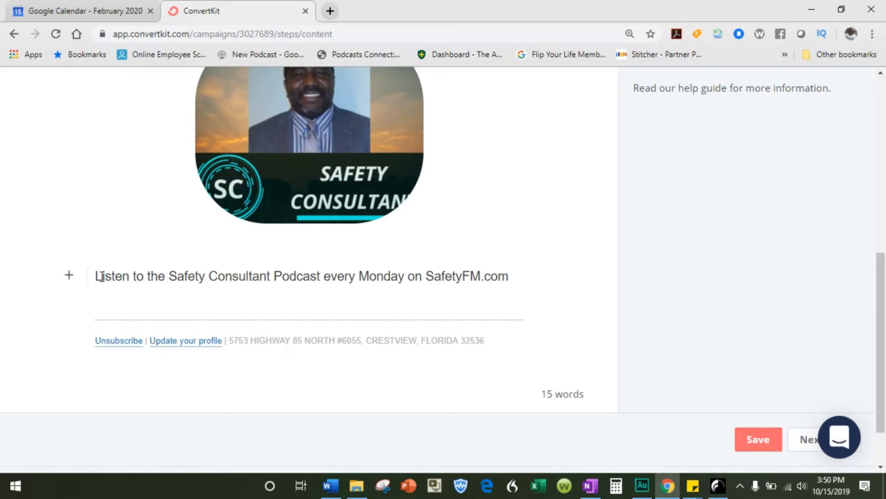
{"action": "left_click", "coordinate": [69, 278]}
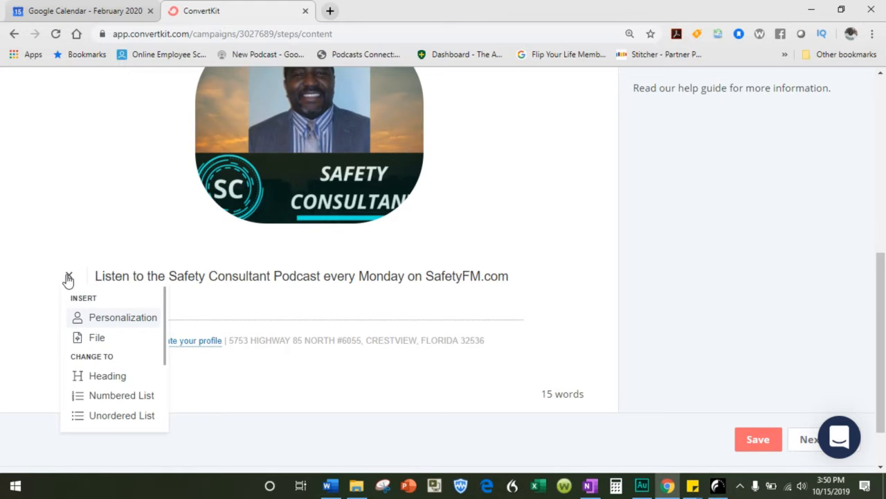
{"action": "left_click", "coordinate": [138, 376]}
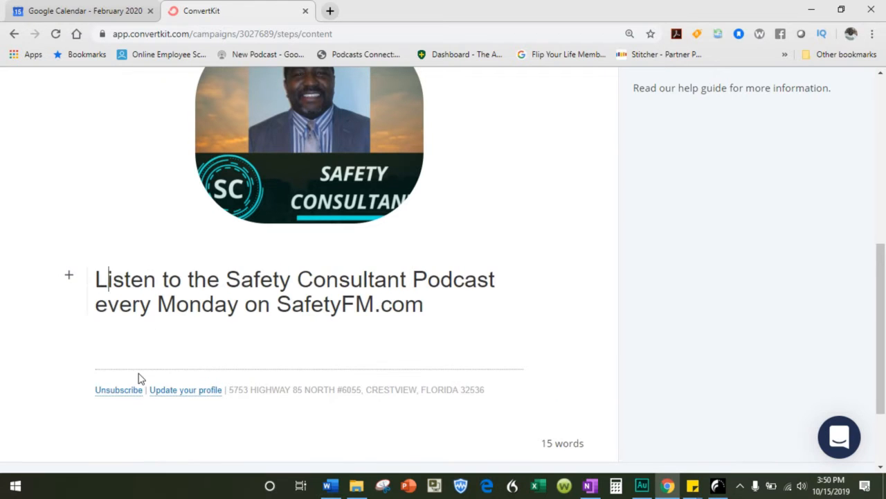
{"action": "left_click", "coordinate": [69, 276]}
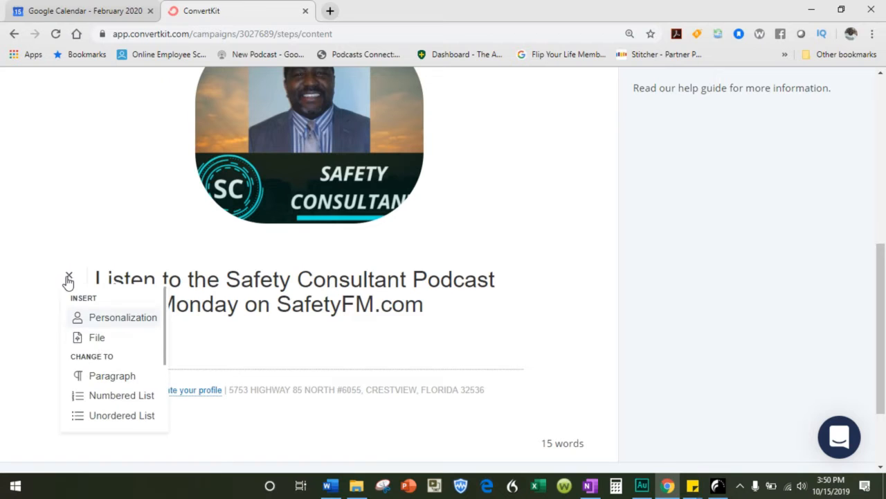
{"action": "left_click", "coordinate": [114, 397]}
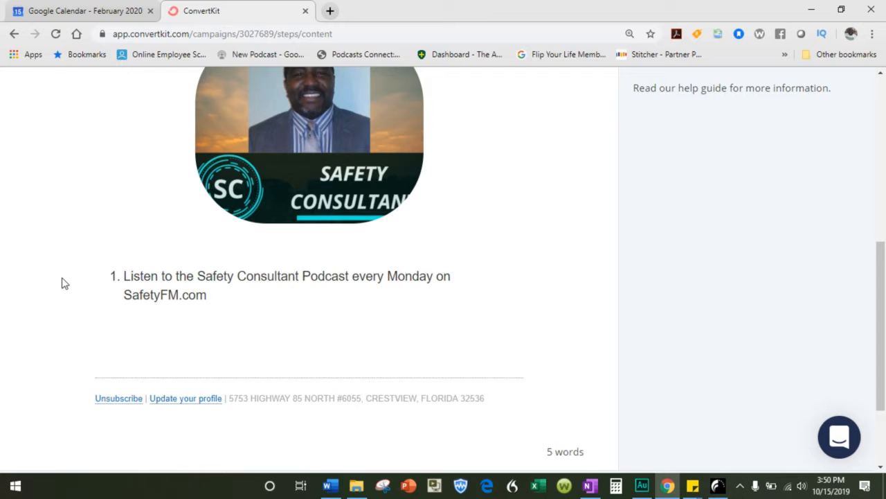
{"action": "left_click", "coordinate": [122, 277]}
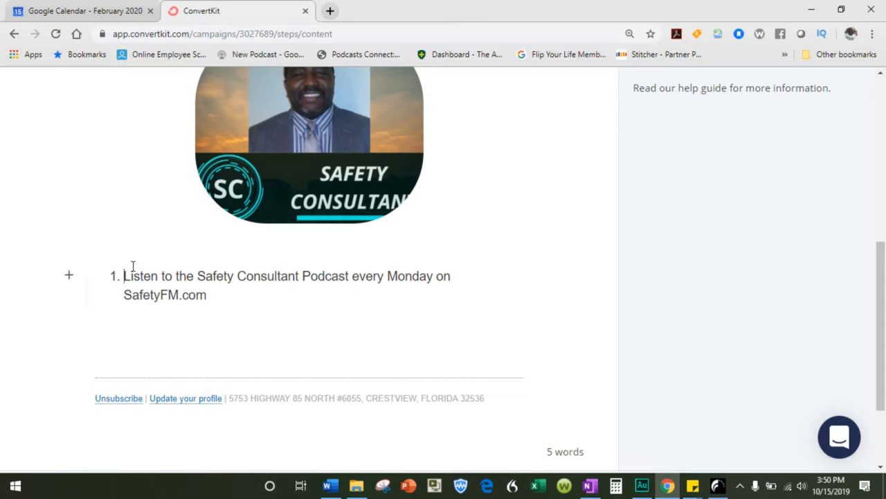
{"action": "left_click", "coordinate": [69, 277]}
{"action": "scroll", "coordinate": [107, 354], "scroll_direction": "down", "scroll_amount": 3}
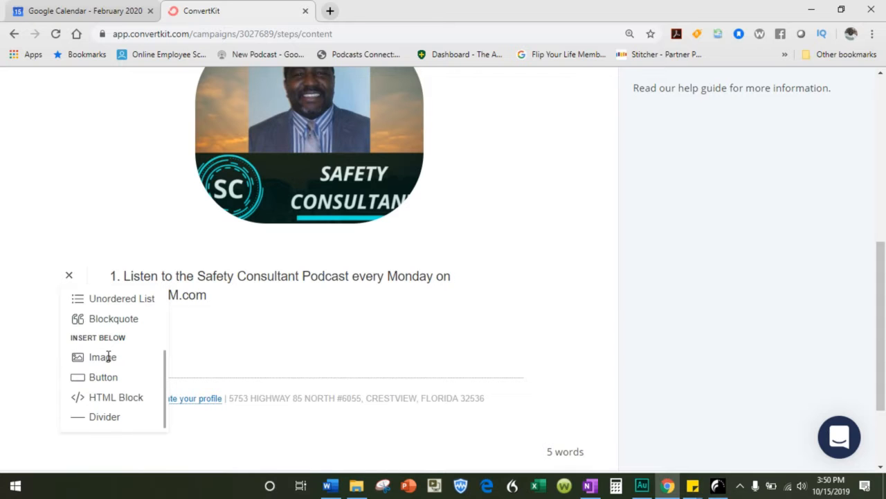
{"action": "scroll", "coordinate": [109, 327], "scroll_direction": "up", "scroll_amount": 2}
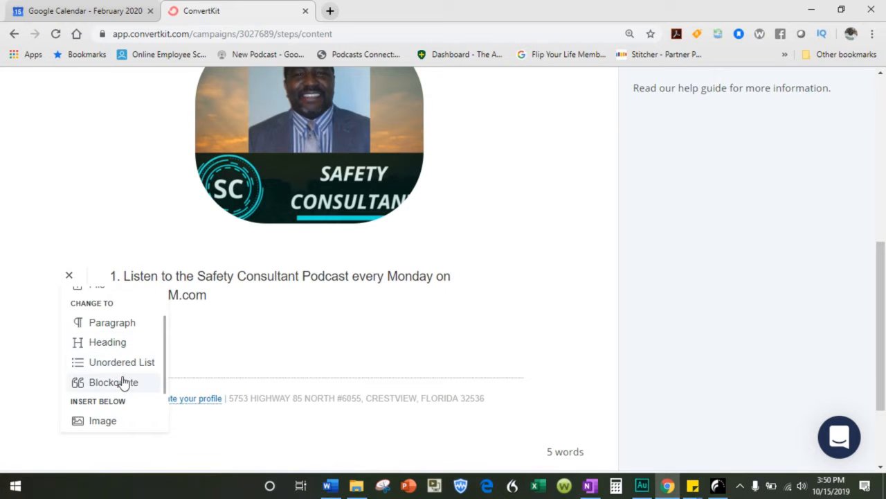
{"action": "scroll", "coordinate": [122, 380], "scroll_direction": "down", "scroll_amount": 1}
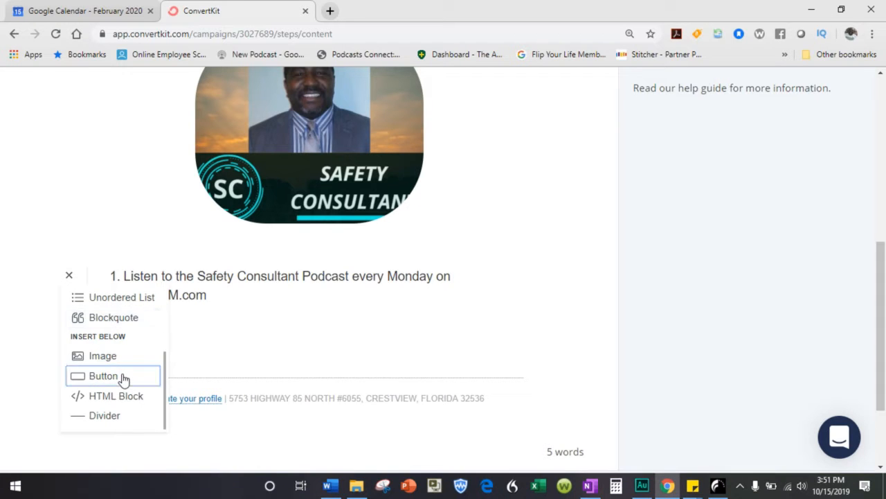
{"action": "left_click", "coordinate": [122, 377]}
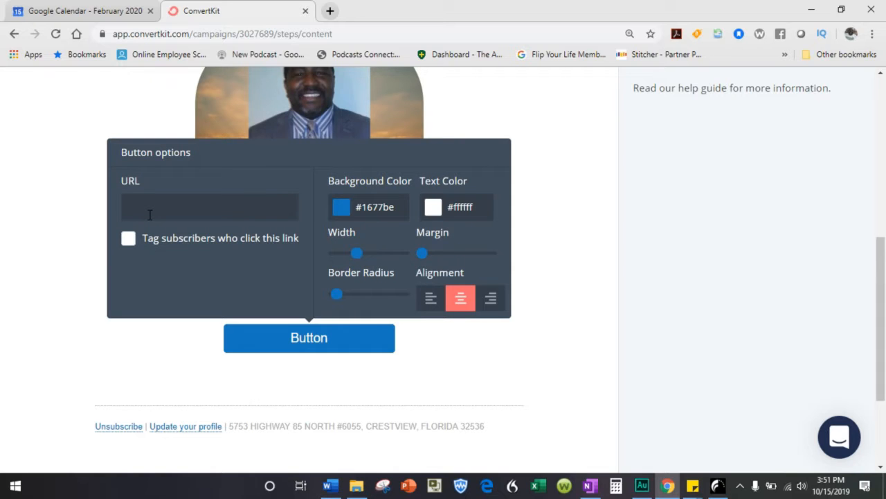
{"action": "type", "text": "www.safetyconusultantblueprint.com"}
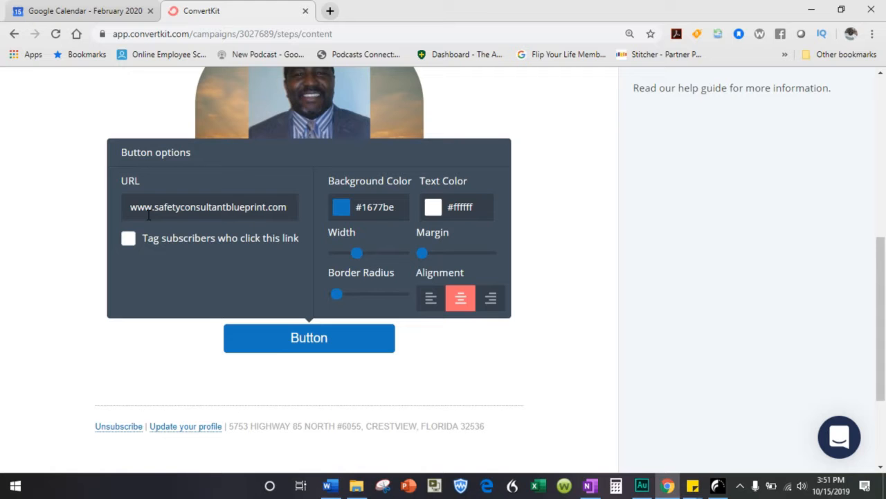
Enable tagging of subscribers who click the button's link and choose the "Teachable Students" tag.
{"action": "left_click", "coordinate": [128, 239]}
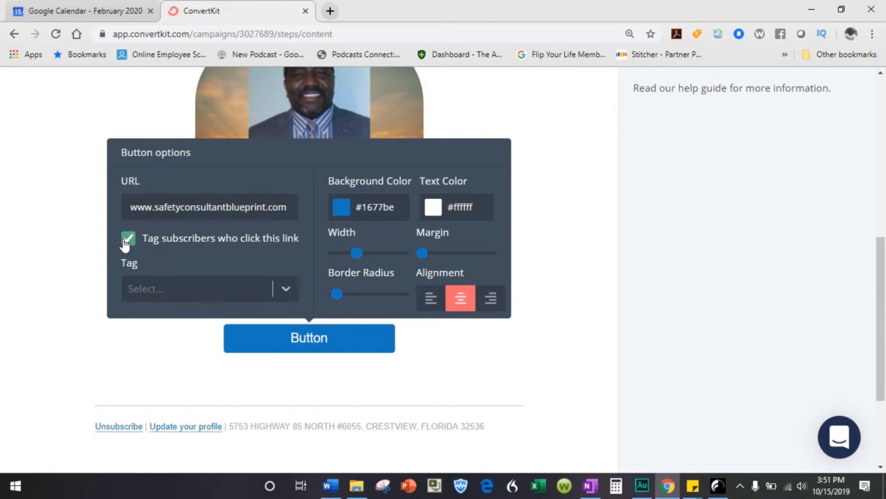
{"action": "left_click", "coordinate": [167, 284]}
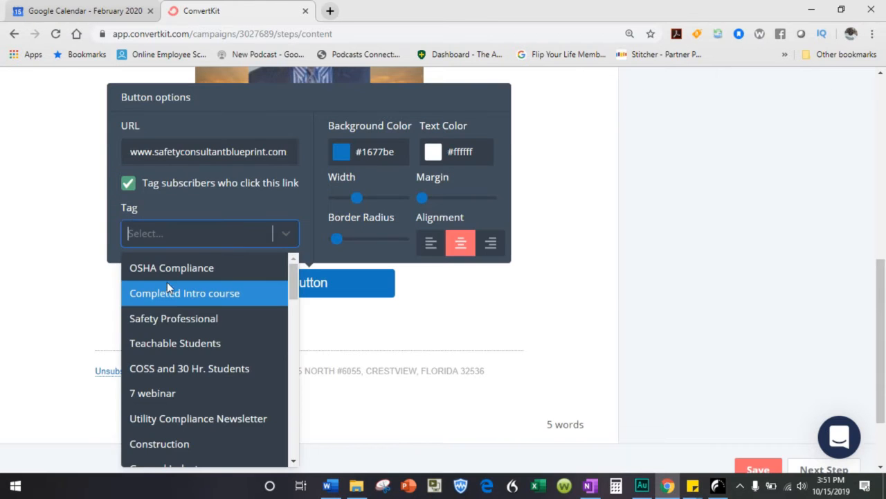
{"action": "left_click", "coordinate": [179, 350]}
{"action": "scroll", "coordinate": [182, 352], "scroll_direction": "up", "scroll_amount": 3}
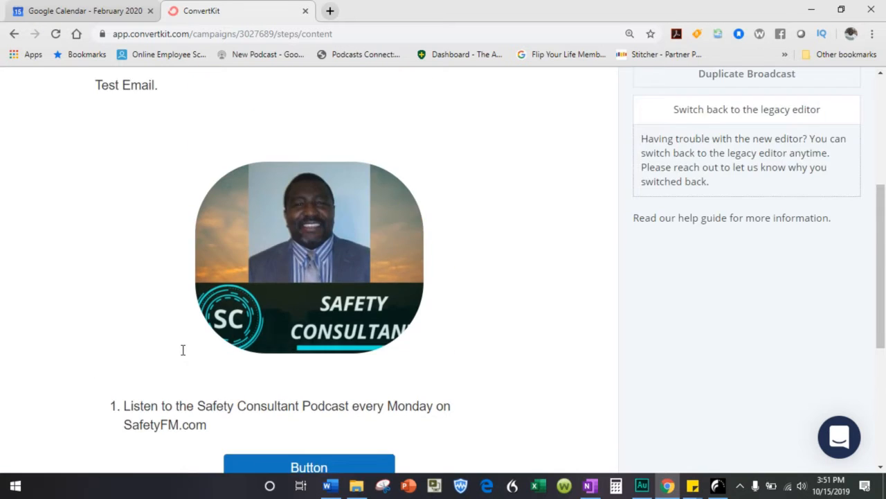
{"action": "scroll", "coordinate": [298, 339], "scroll_direction": "down", "scroll_amount": 3}
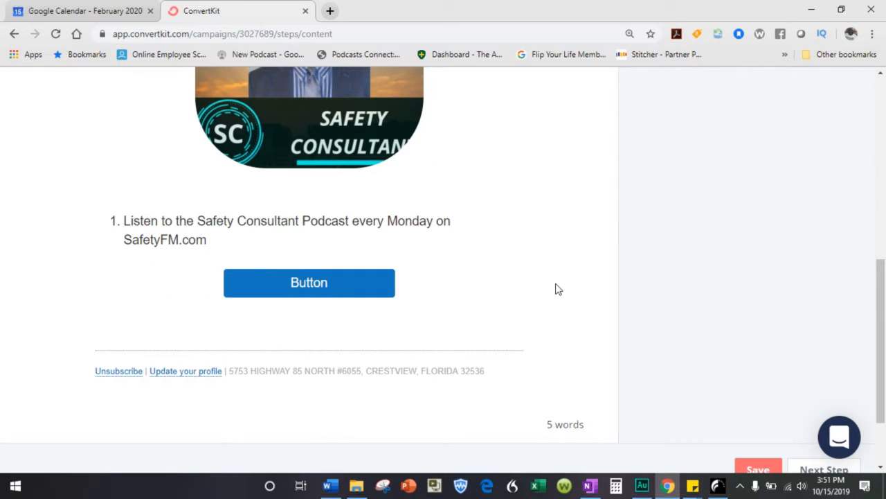
Replace the button's label with "Go to the course" and close its options.
{"action": "left_click", "coordinate": [342, 288]}
{"action": "key", "text": "BackSpace"}
{"action": "key", "text": "BackSpace"}
{"action": "key", "text": "BackSpace"}
{"action": "key", "text": "BackSpace"}
{"action": "key", "text": "BackSpace"}
{"action": "key", "text": "BackSpace"}
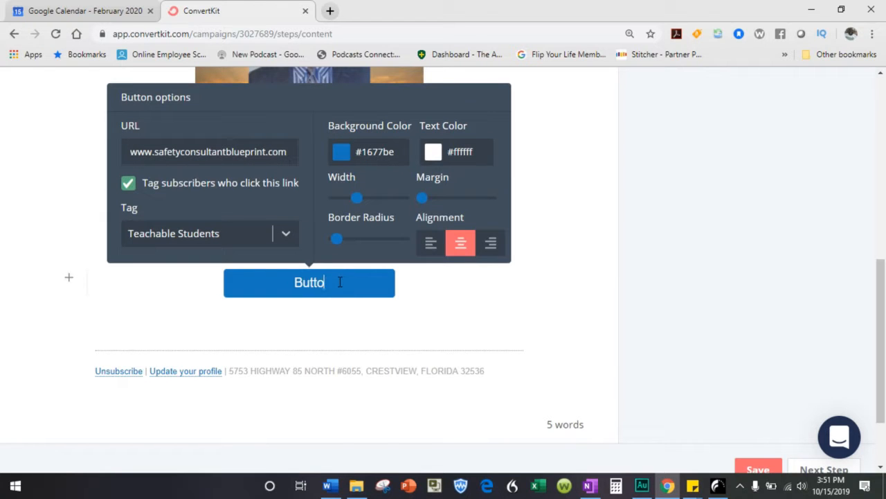
{"action": "type", "text": "Go to the course"}
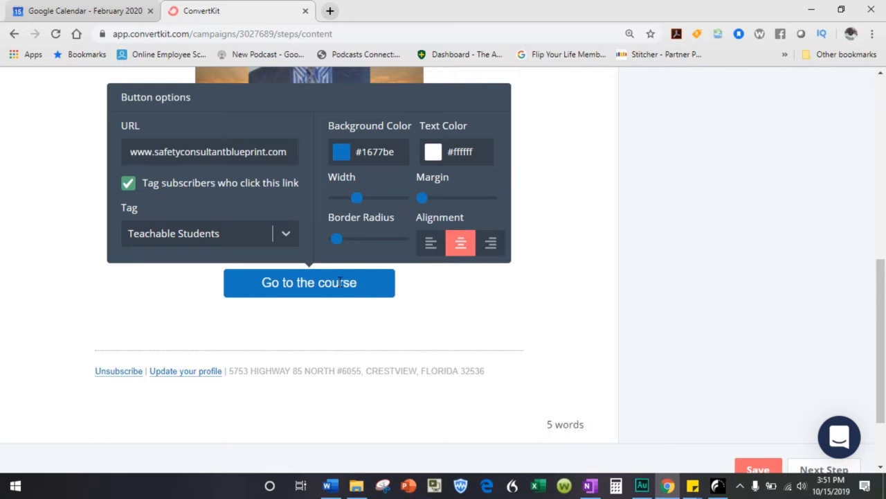
{"action": "left_click", "coordinate": [473, 308]}
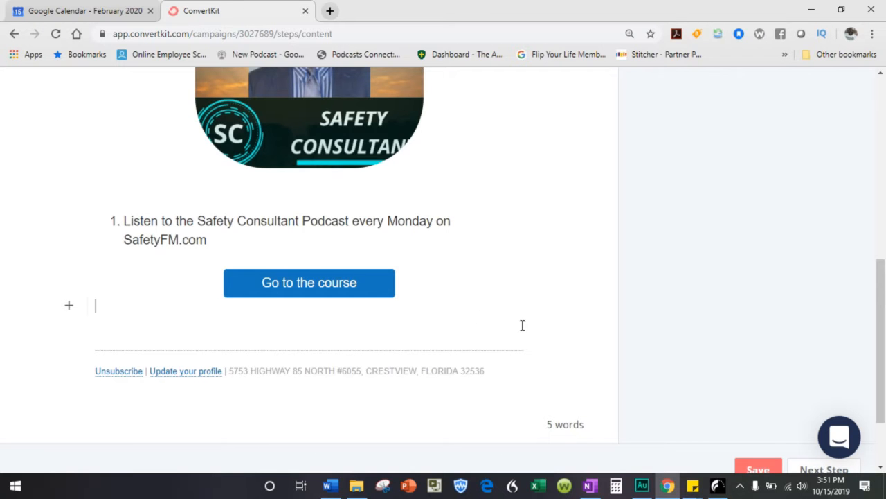
Replace the broadcast's email subject with "Test Email".
{"action": "scroll", "coordinate": [526, 344], "scroll_direction": "up", "scroll_amount": 1}
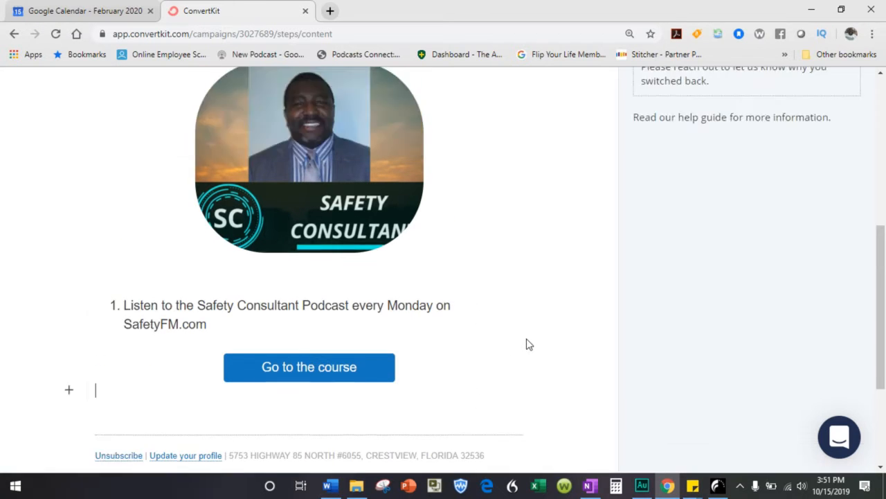
{"action": "scroll", "coordinate": [526, 344], "scroll_direction": "up", "scroll_amount": 5}
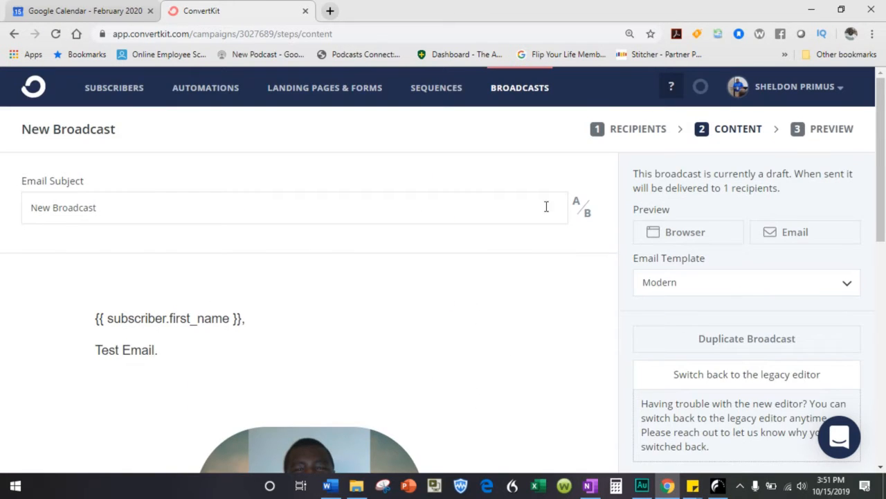
{"action": "left_click_drag", "start_coordinate": [105, 211], "coordinate": [1, 232]}
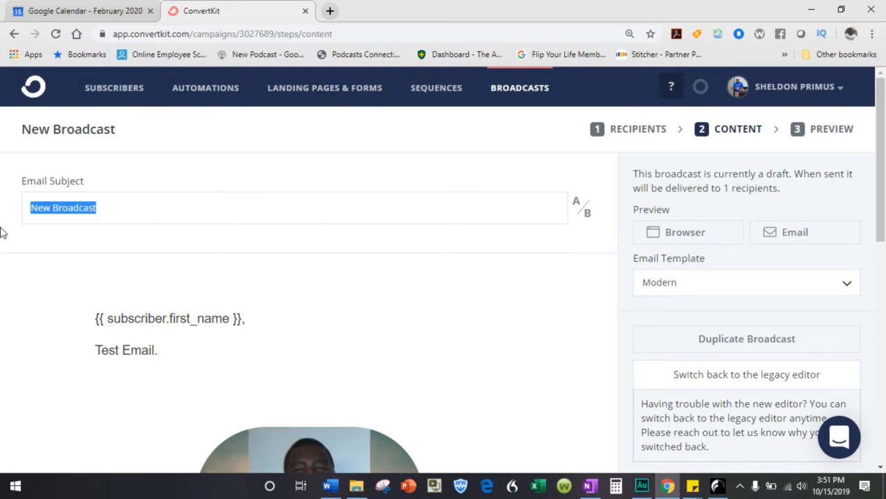
{"action": "type", "text": "TEst"}
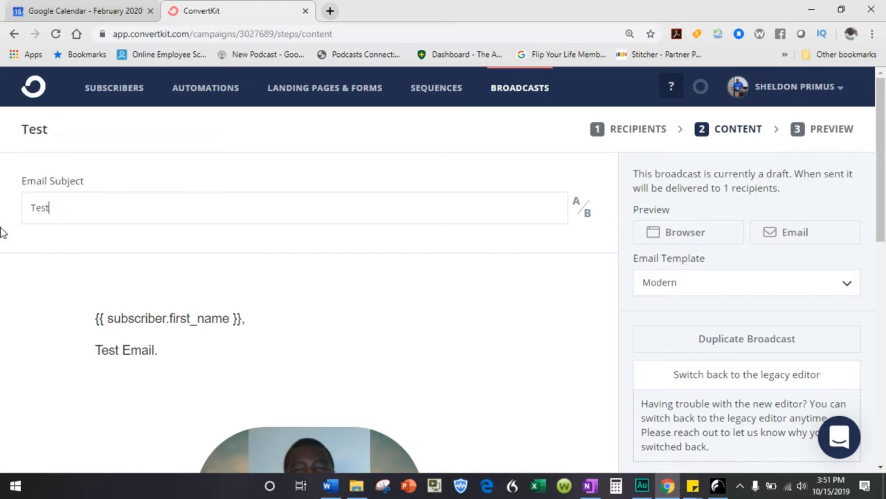
{"action": "type", "text": "mail"}
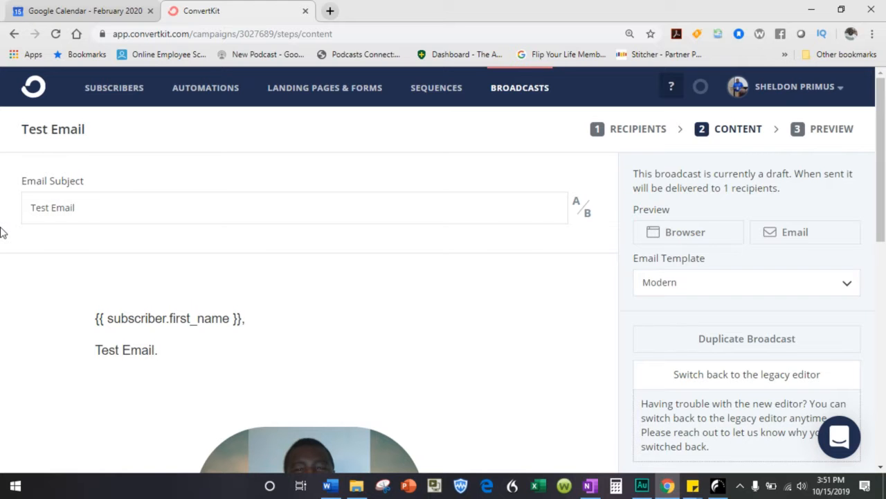
Advance to the broadcast's preview step and look over the email and the option to preview as a subscriber.
{"action": "scroll", "coordinate": [623, 319], "scroll_direction": "down", "scroll_amount": 8}
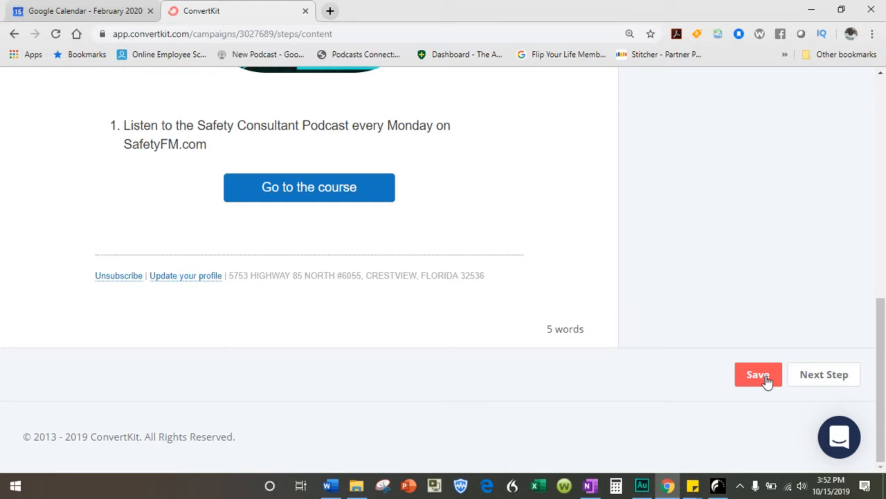
{"action": "left_click", "coordinate": [826, 374]}
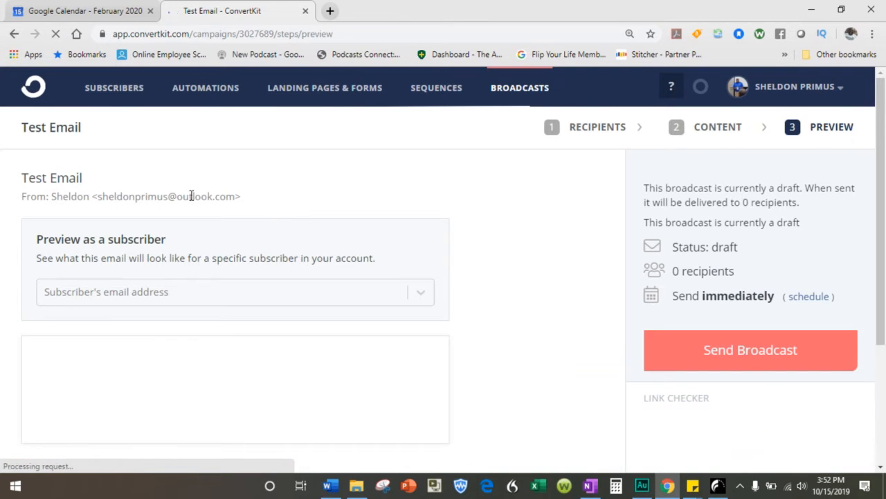
{"action": "scroll", "coordinate": [150, 184], "scroll_direction": "down", "scroll_amount": 5}
{"action": "scroll", "coordinate": [150, 184], "scroll_direction": "up", "scroll_amount": 3}
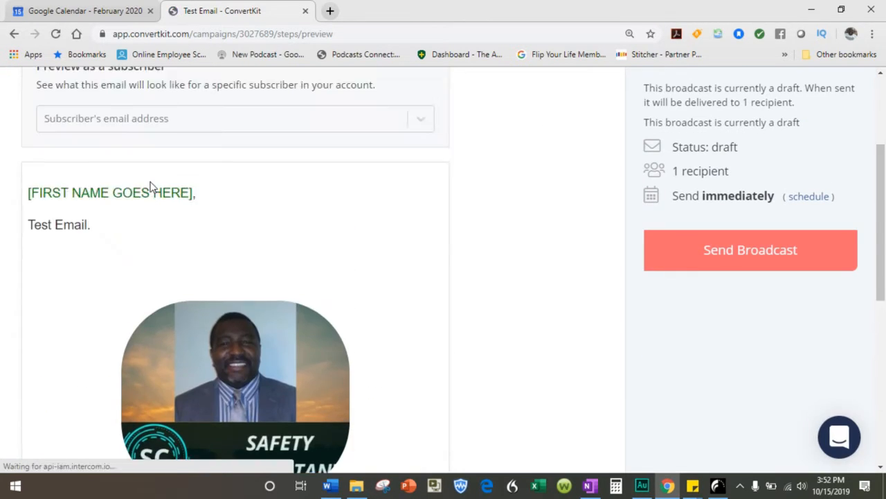
{"action": "scroll", "coordinate": [150, 186], "scroll_direction": "up", "scroll_amount": 3}
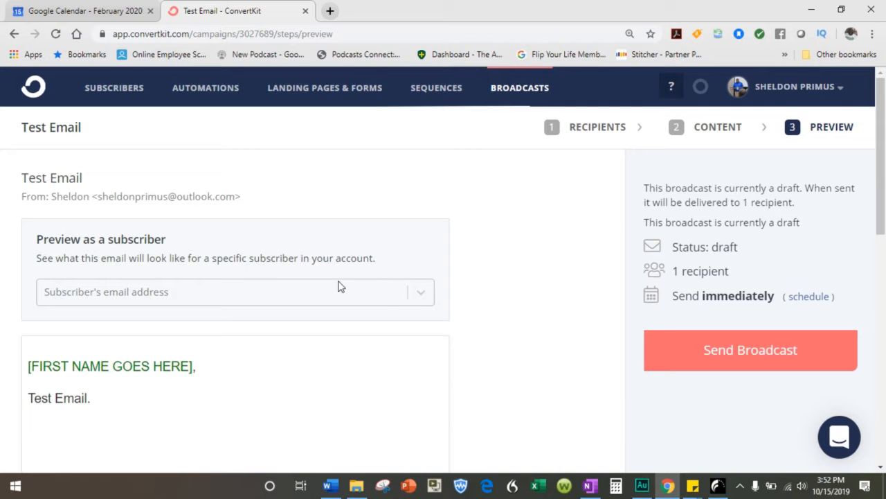
{"action": "left_click", "coordinate": [421, 295]}
{"action": "left_click", "coordinate": [421, 295]}
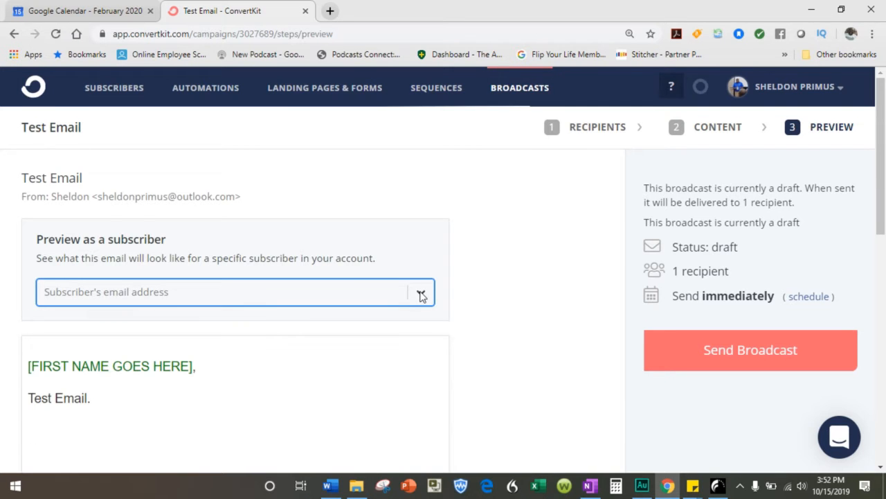
Test the "Go to the course" button's link in the previewed email and open its target address.
{"action": "scroll", "coordinate": [282, 205], "scroll_direction": "down", "scroll_amount": 4}
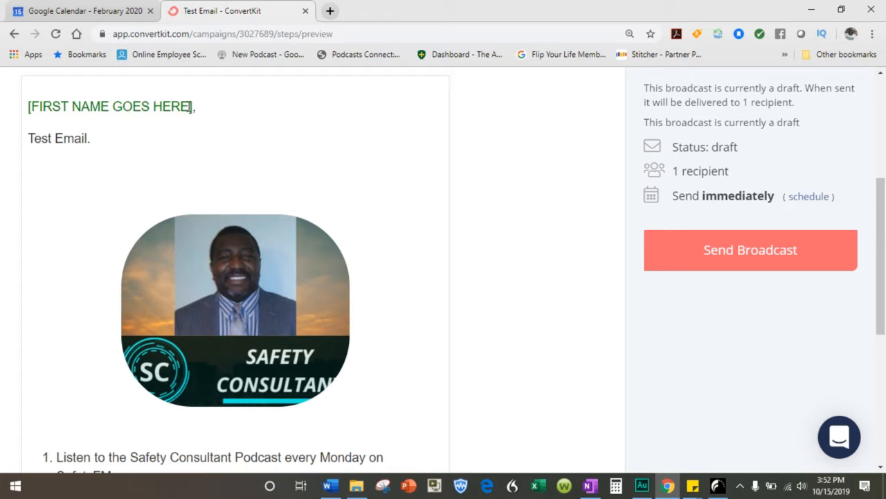
{"action": "scroll", "coordinate": [131, 145], "scroll_direction": "down", "scroll_amount": 5}
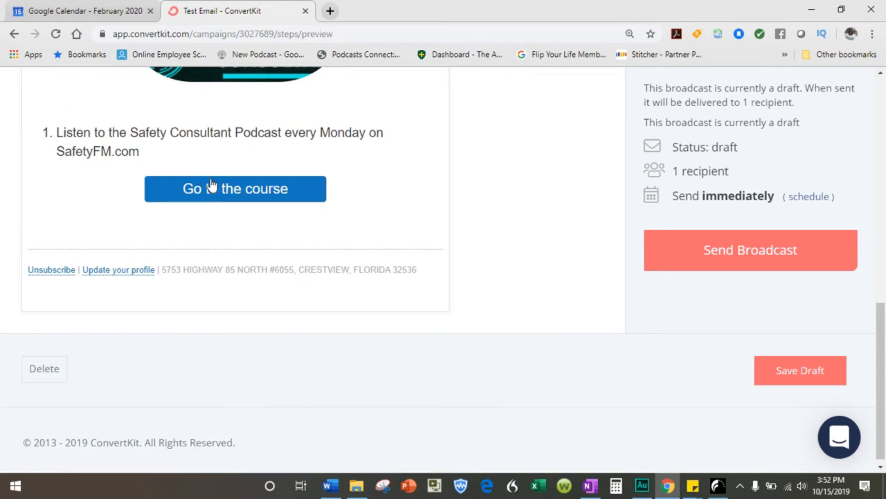
{"action": "left_click", "coordinate": [217, 195]}
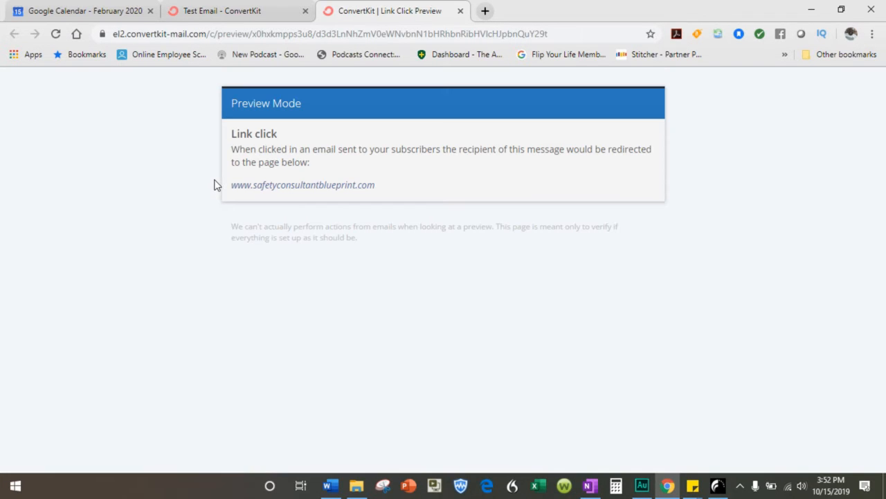
{"action": "left_click", "coordinate": [342, 187]}
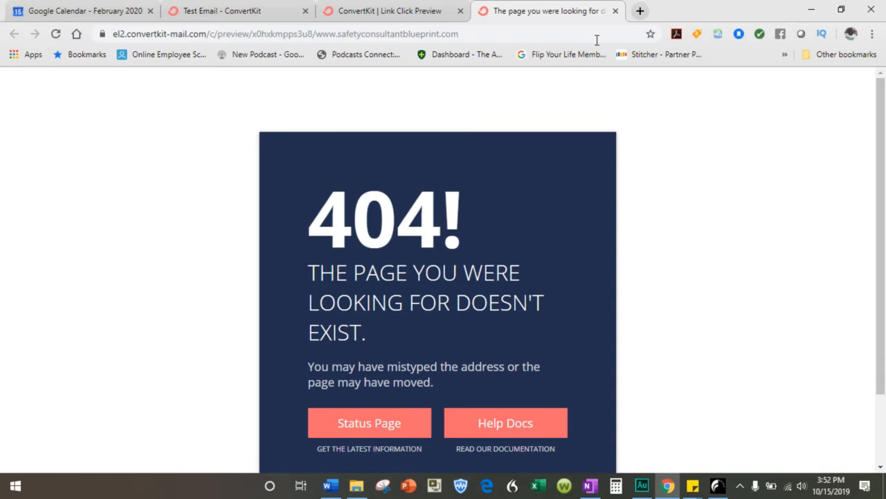
Close the two tabs opened by the link test and return to the broadcast's preview step.
{"action": "left_click", "coordinate": [615, 10]}
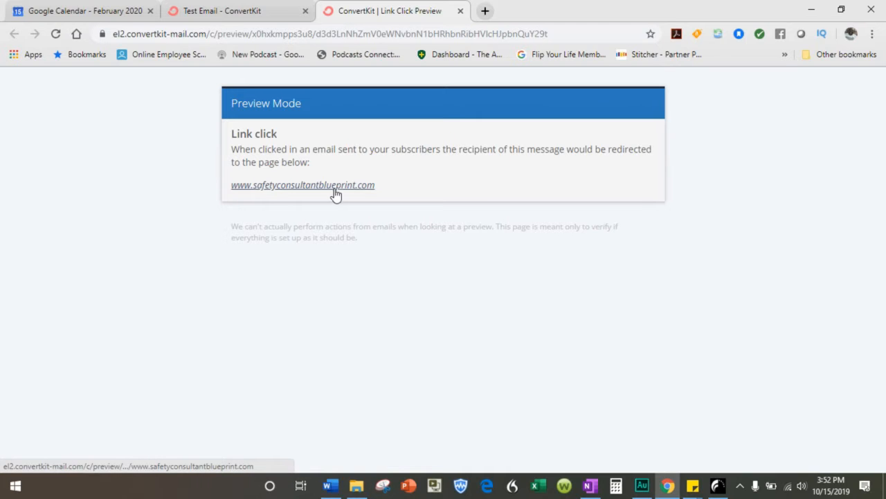
{"action": "left_click", "coordinate": [460, 10]}
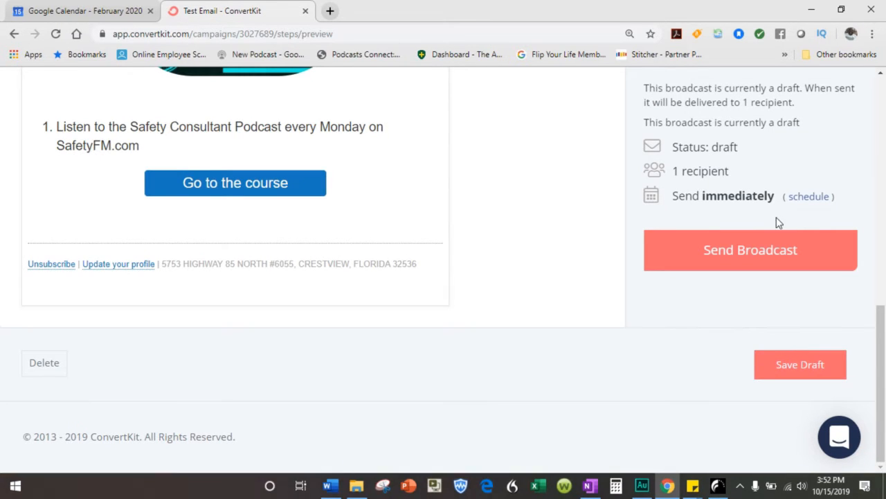
Schedule the "Test Email" broadcast for Oct 16, 2019 at 9:20 AM and confirm its delivery.
{"action": "left_click", "coordinate": [810, 200]}
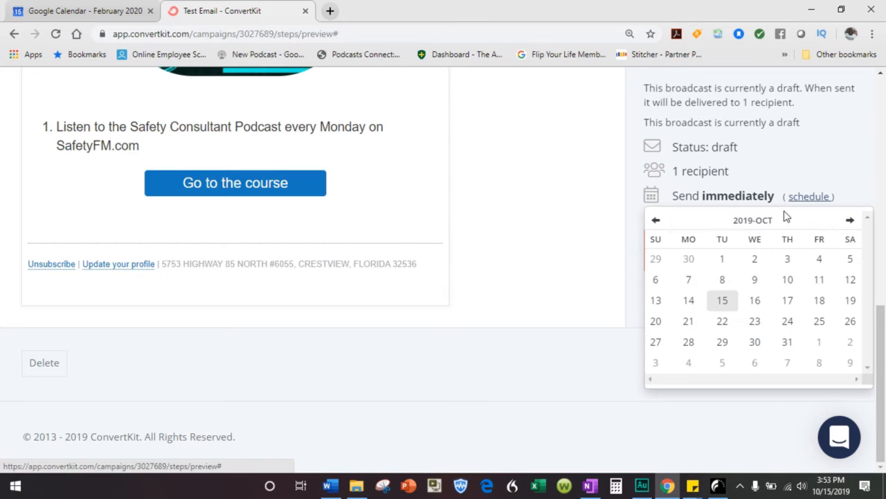
{"action": "left_click", "coordinate": [748, 303]}
{"action": "left_click", "coordinate": [723, 300]}
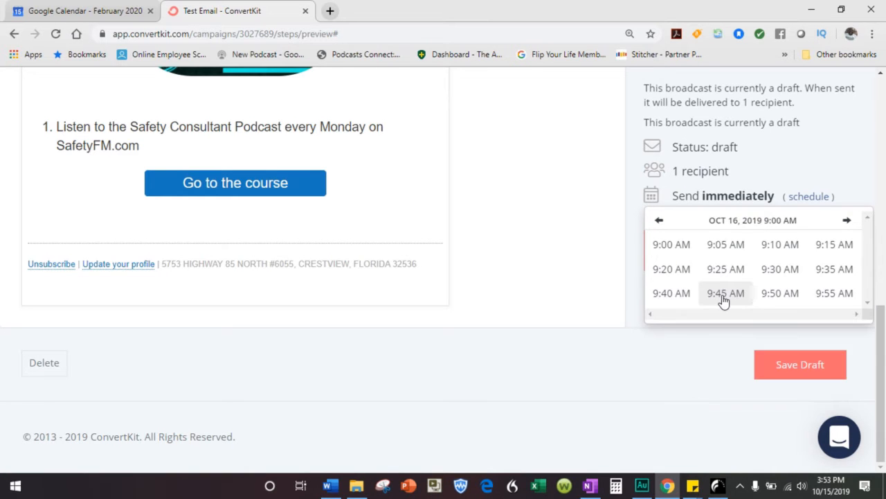
{"action": "left_click", "coordinate": [659, 273]}
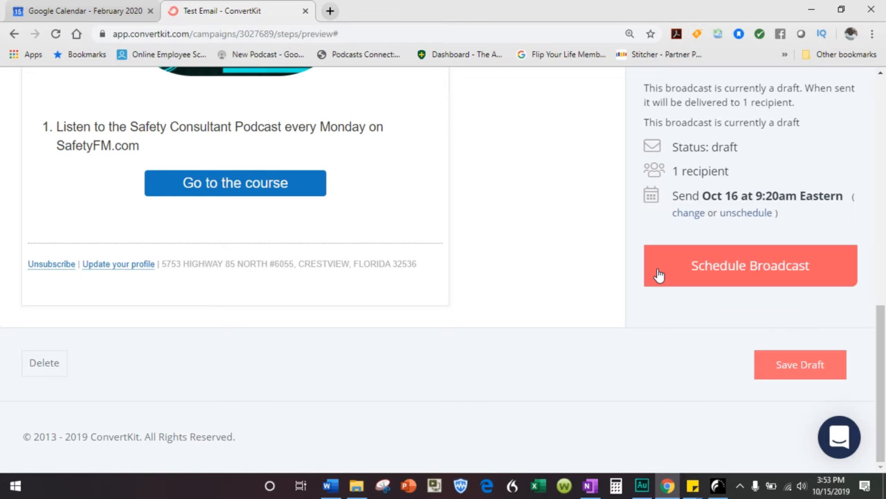
{"action": "left_click", "coordinate": [760, 271]}
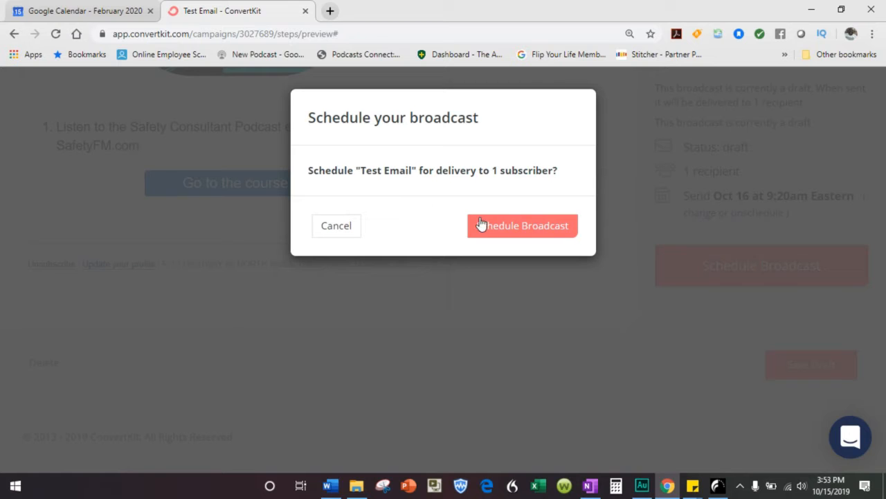
{"action": "left_click", "coordinate": [524, 227]}
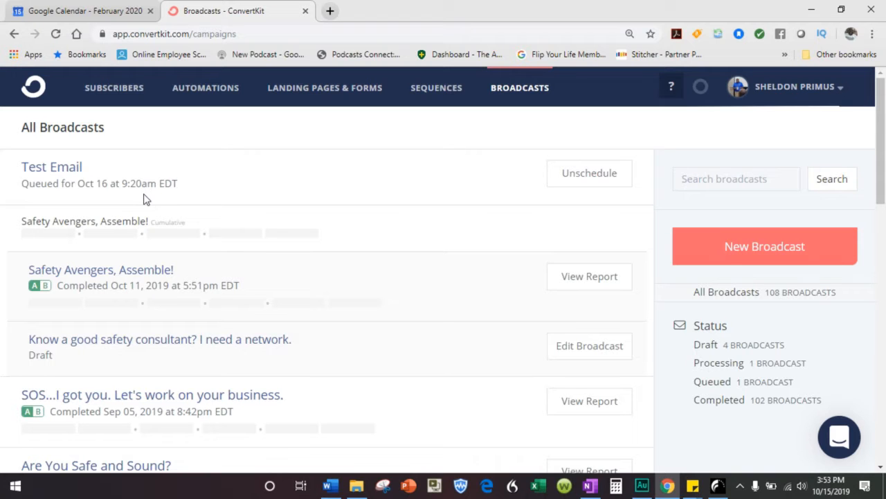
Unschedule the "Test Email" broadcast, open it for editing and delete it.
{"action": "left_click", "coordinate": [579, 181]}
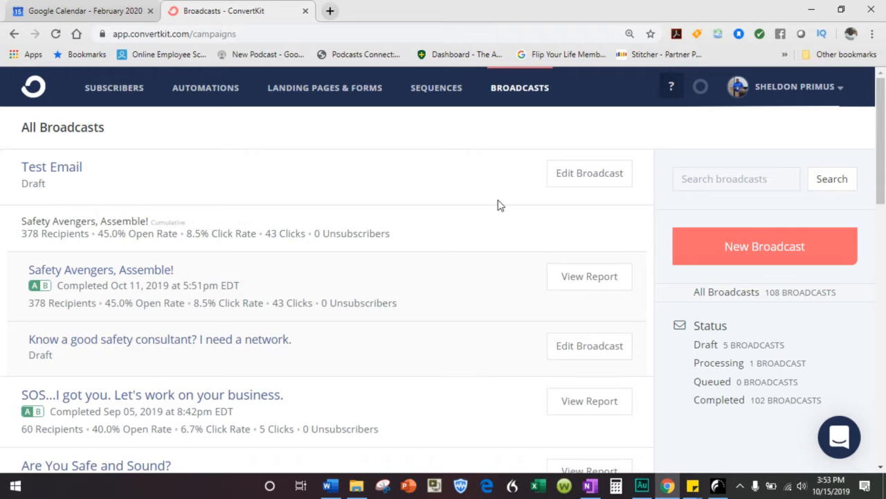
{"action": "left_click", "coordinate": [581, 177]}
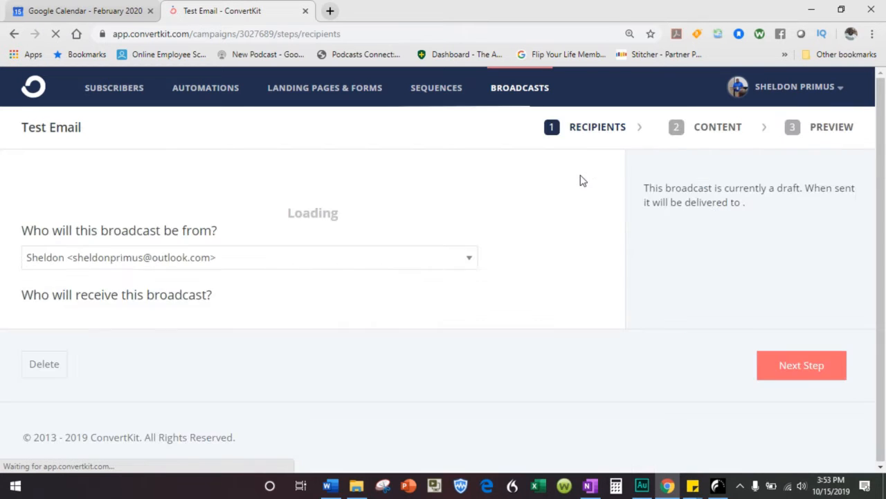
{"action": "scroll", "coordinate": [679, 173], "scroll_direction": "down", "scroll_amount": 3}
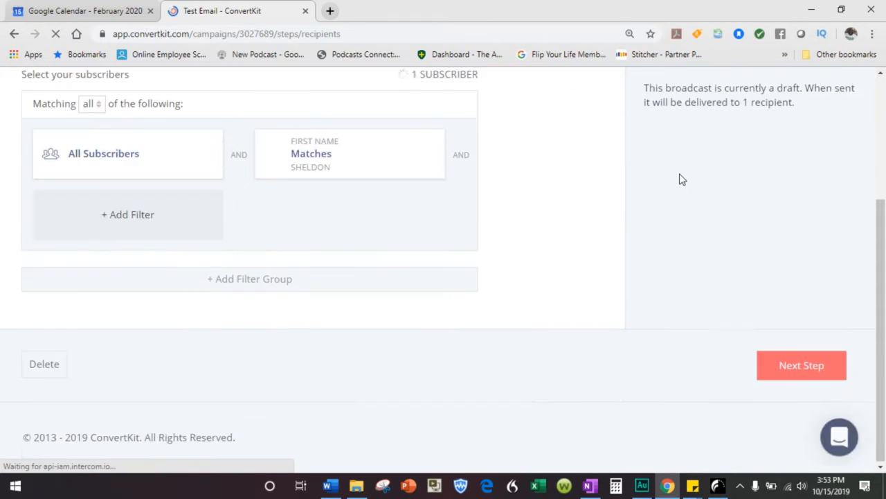
{"action": "left_click", "coordinate": [52, 370]}
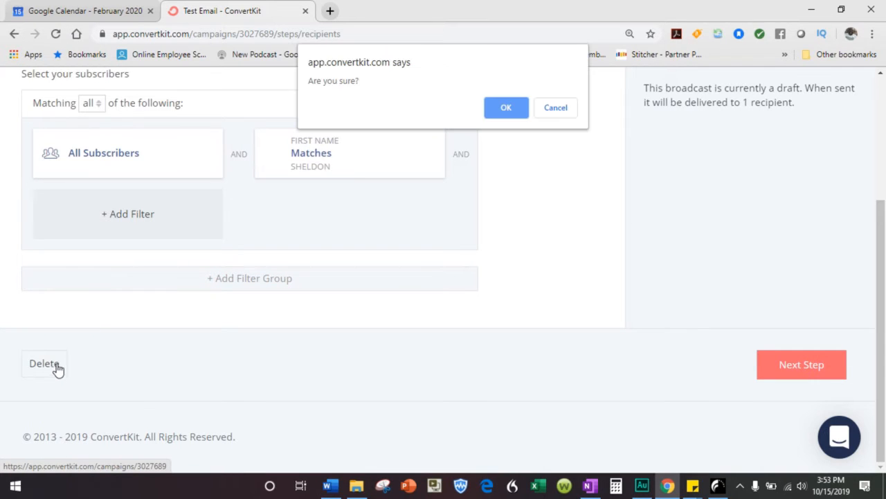
{"action": "left_click", "coordinate": [504, 112]}
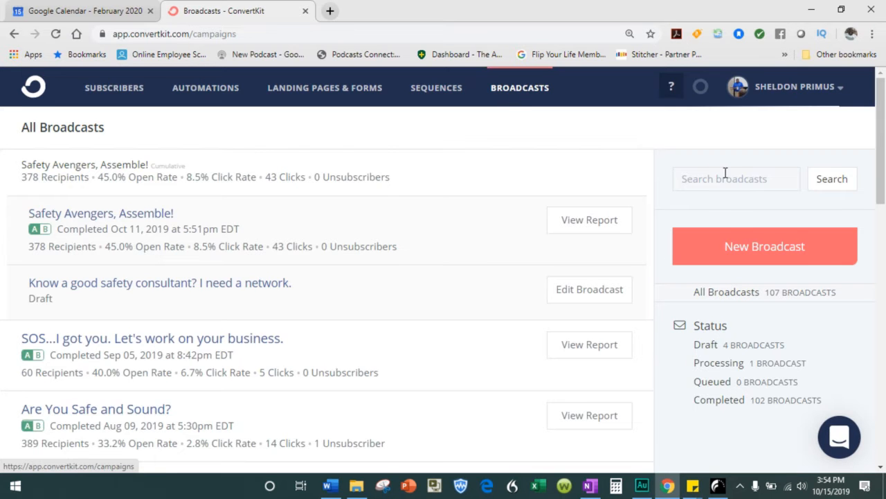
{"action": "scroll", "coordinate": [724, 211], "scroll_direction": "down", "scroll_amount": 5}
{"action": "scroll", "coordinate": [720, 214], "scroll_direction": "down", "scroll_amount": 7}
{"action": "scroll", "coordinate": [689, 220], "scroll_direction": "up", "scroll_amount": 8}
{"action": "scroll", "coordinate": [677, 227], "scroll_direction": "up", "scroll_amount": 5}
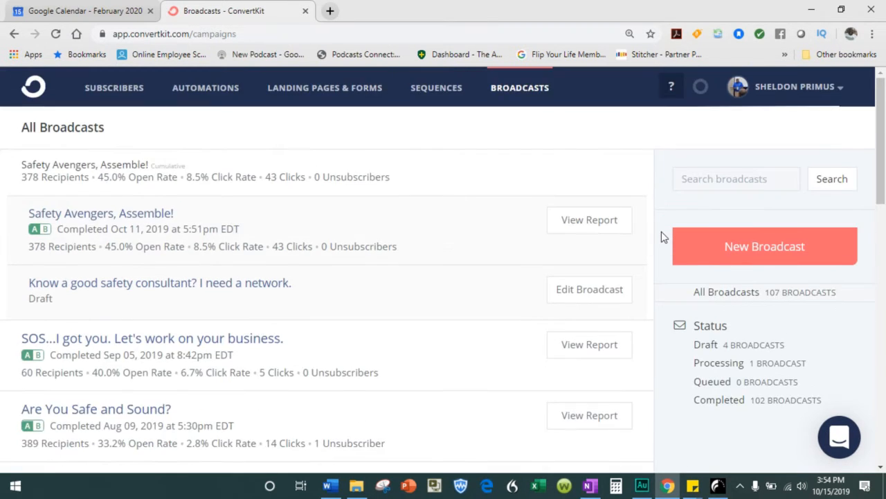
Open the landing pages and forms section, and load the personal website's /ebook page in a new tab.
{"action": "left_click", "coordinate": [336, 99]}
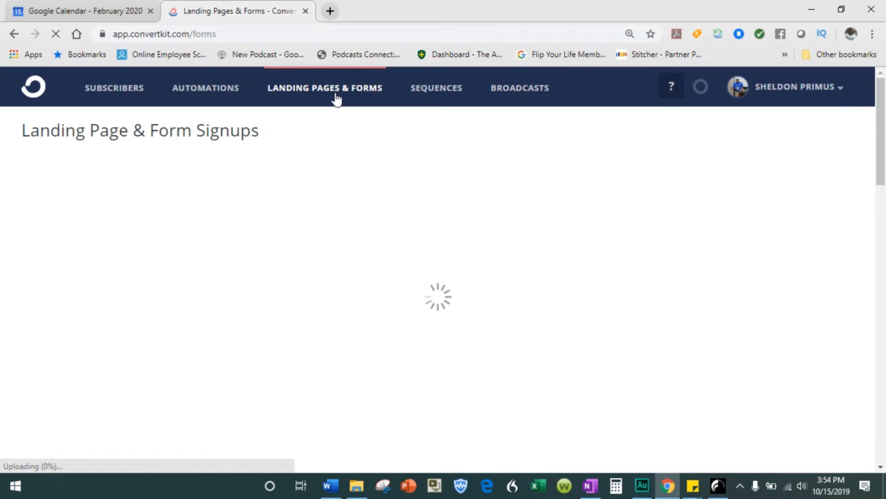
{"action": "left_click", "coordinate": [331, 11]}
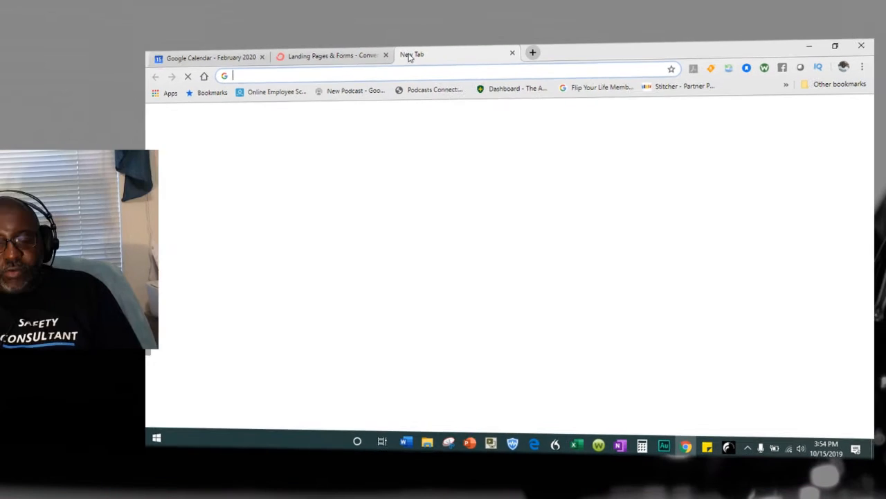
{"action": "type", "text": "sheldon"}
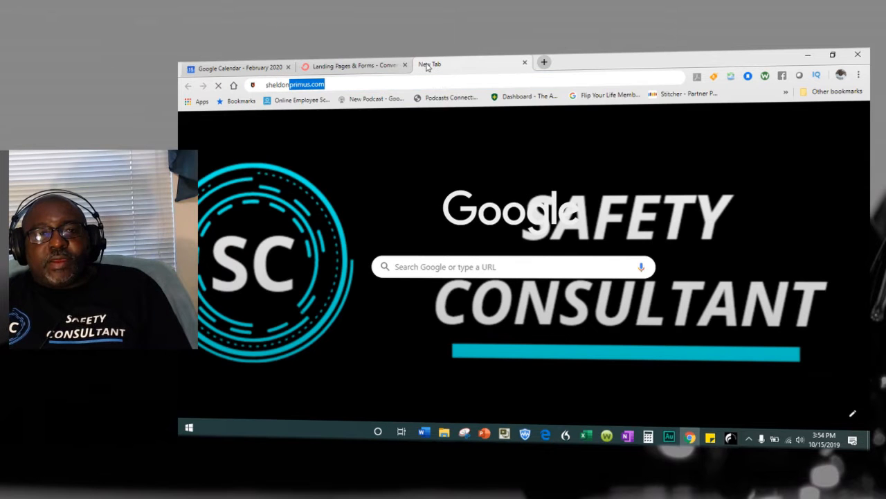
{"action": "type", "text": "primus.com/ebook"}
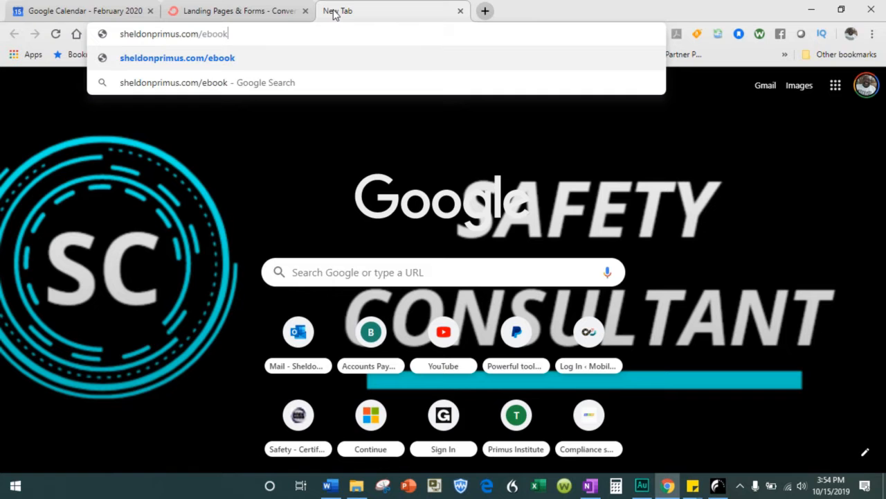
{"action": "key", "text": "Return"}
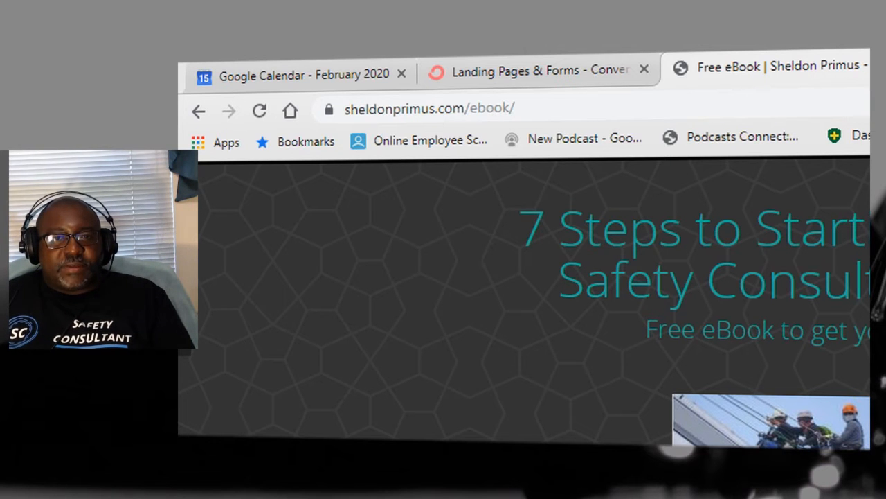
Examine the published free eBook landing page, including its cover image, list of seven steps and opt-in form.
{"action": "scroll", "coordinate": [826, 335], "scroll_direction": "down", "scroll_amount": 6}
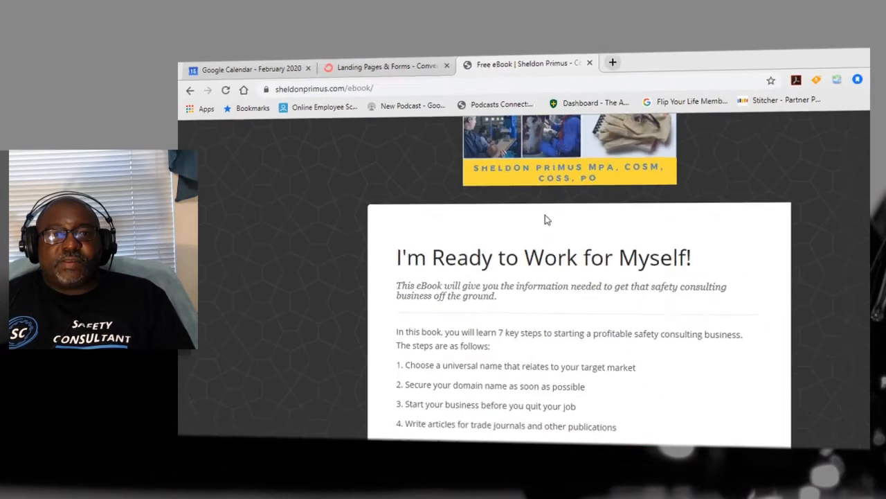
{"action": "scroll", "coordinate": [487, 189], "scroll_direction": "down", "scroll_amount": 1}
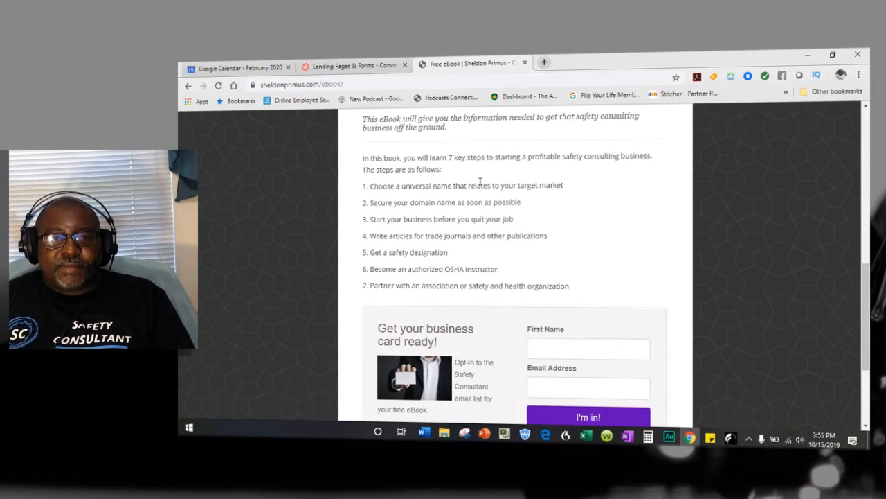
{"action": "scroll", "coordinate": [480, 181], "scroll_direction": "down", "scroll_amount": 3}
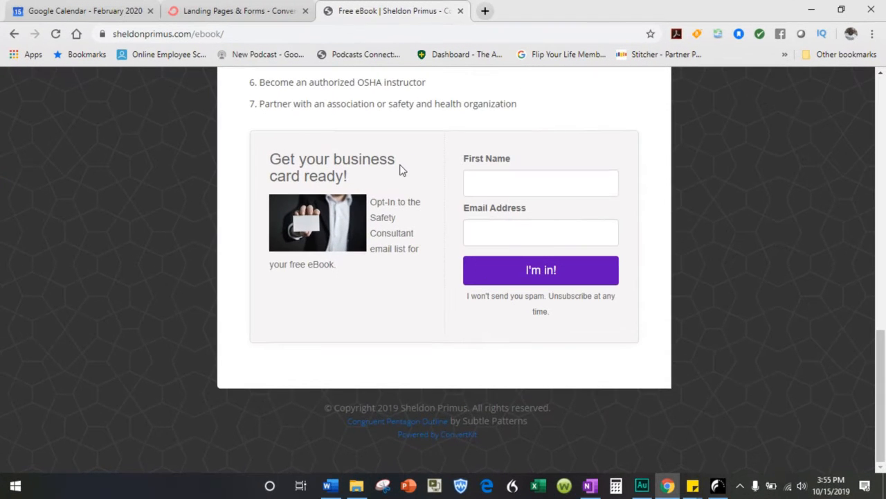
{"action": "scroll", "coordinate": [420, 196], "scroll_direction": "up", "scroll_amount": 1}
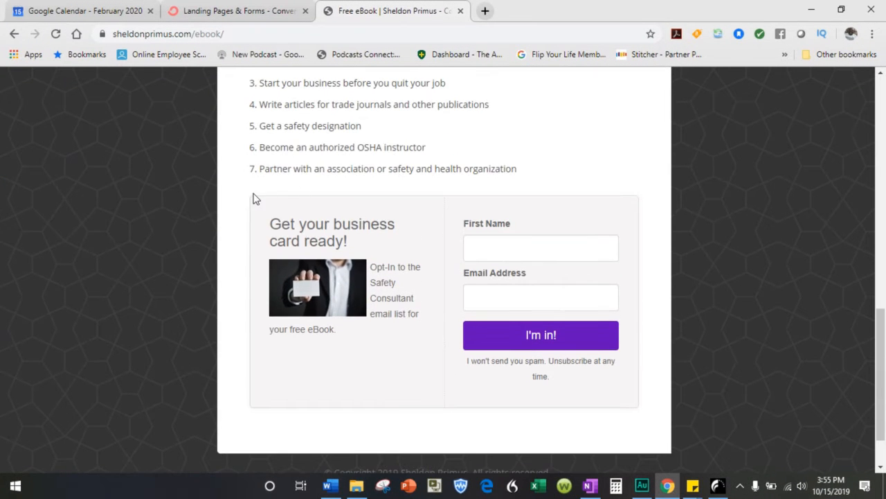
{"action": "left_click_drag", "start_coordinate": [251, 198], "coordinate": [313, 383]}
{"action": "left_click", "coordinate": [661, 234]}
{"action": "scroll", "coordinate": [390, 247], "scroll_direction": "up", "scroll_amount": 5}
{"action": "scroll", "coordinate": [352, 368], "scroll_direction": "down", "scroll_amount": 2}
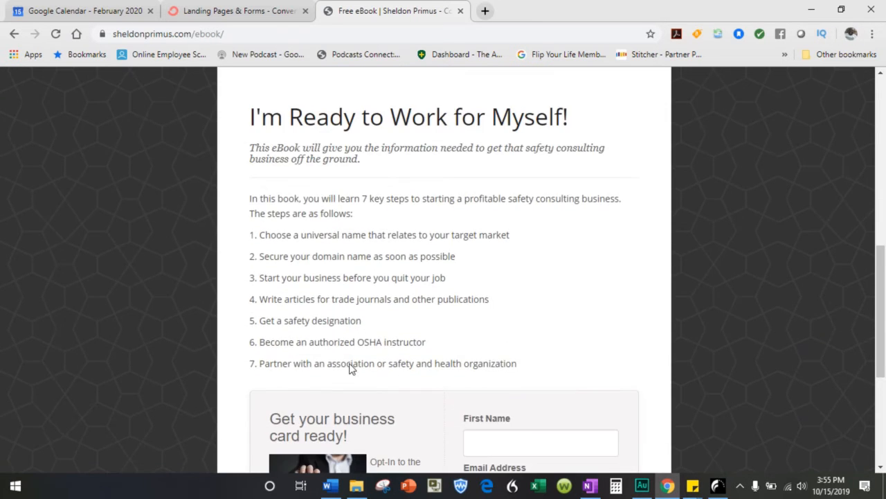
{"action": "scroll", "coordinate": [352, 294], "scroll_direction": "up", "scroll_amount": 7}
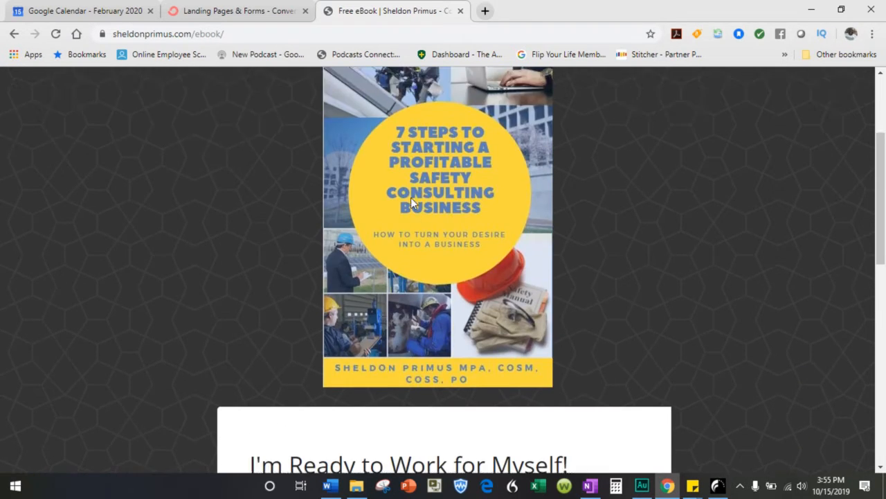
Return to the ConvertKit landing pages and forms list and open the "Free eBook" landing page for editing.
{"action": "left_click", "coordinate": [201, 12]}
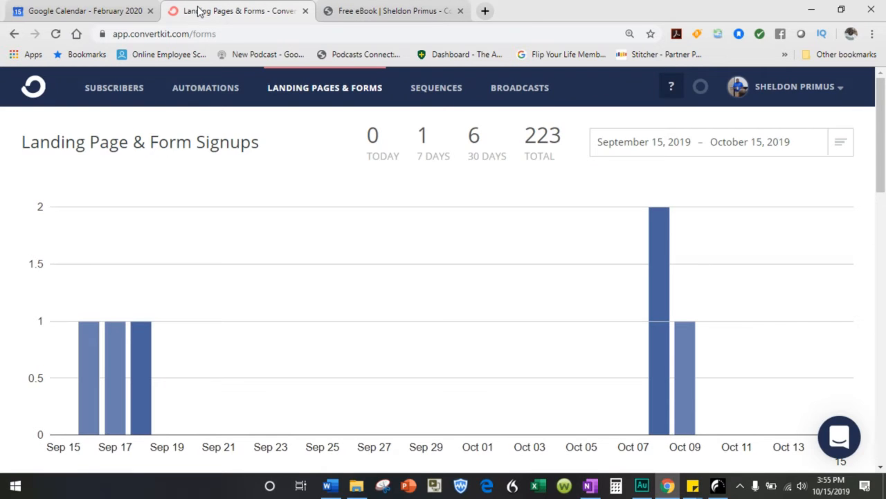
{"action": "scroll", "coordinate": [256, 164], "scroll_direction": "down", "scroll_amount": 3}
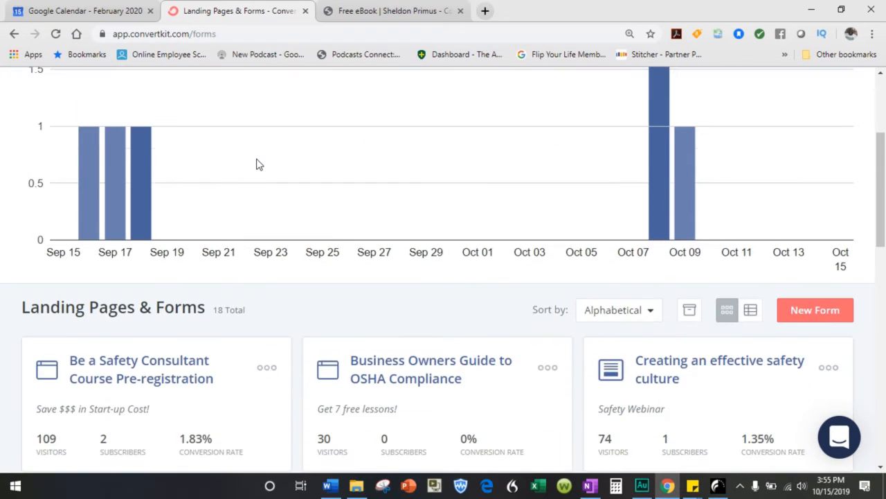
{"action": "scroll", "coordinate": [256, 165], "scroll_direction": "down", "scroll_amount": 2}
{"action": "scroll", "coordinate": [256, 164], "scroll_direction": "down", "scroll_amount": 1}
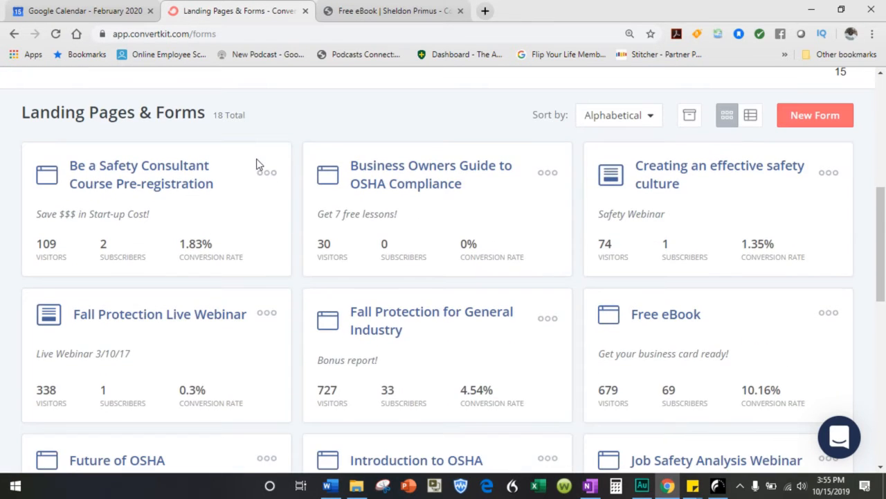
{"action": "scroll", "coordinate": [256, 164], "scroll_direction": "down", "scroll_amount": 1}
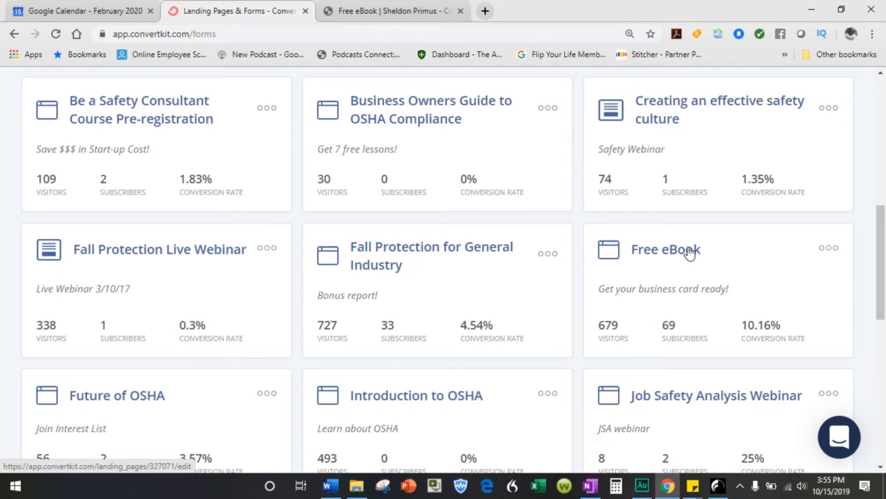
{"action": "left_click_drag", "start_coordinate": [691, 250], "coordinate": [613, 342]}
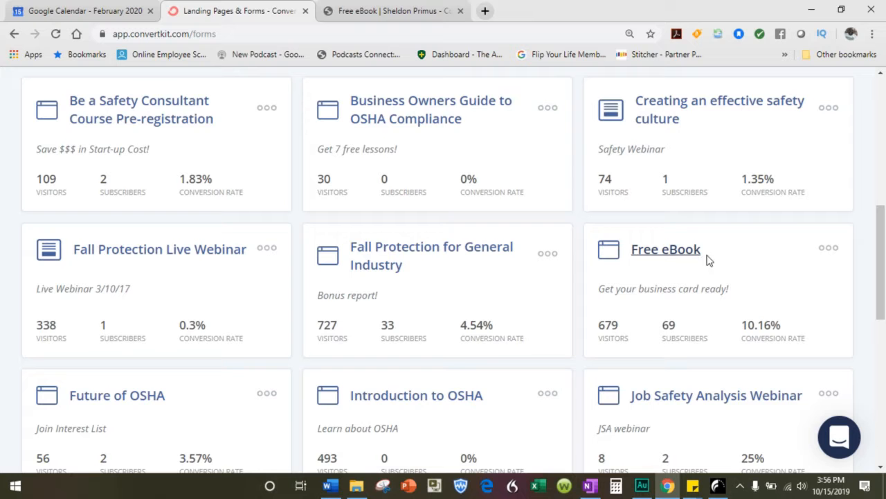
{"action": "left_click", "coordinate": [674, 255]}
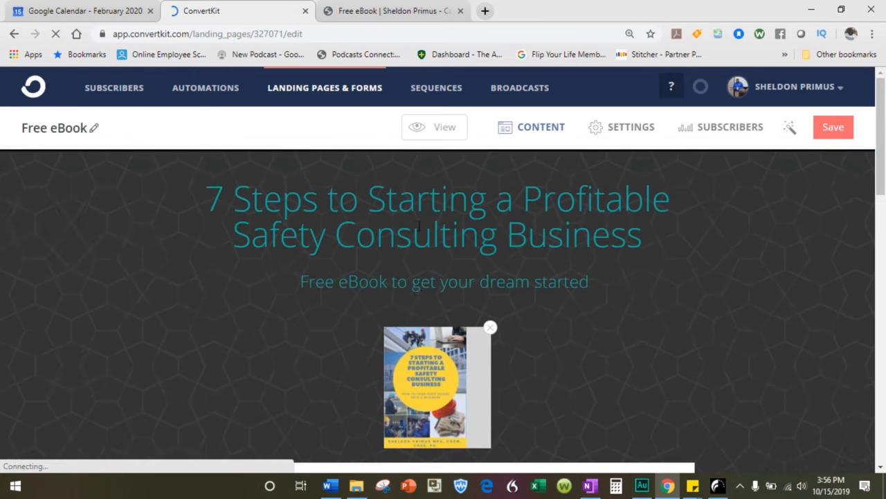
Look through the "Free eBook" landing page's editable content, from the headline and cover image to the opt-in form.
{"action": "scroll", "coordinate": [417, 229], "scroll_direction": "down", "scroll_amount": 1}
{"action": "scroll", "coordinate": [418, 228], "scroll_direction": "down", "scroll_amount": 12}
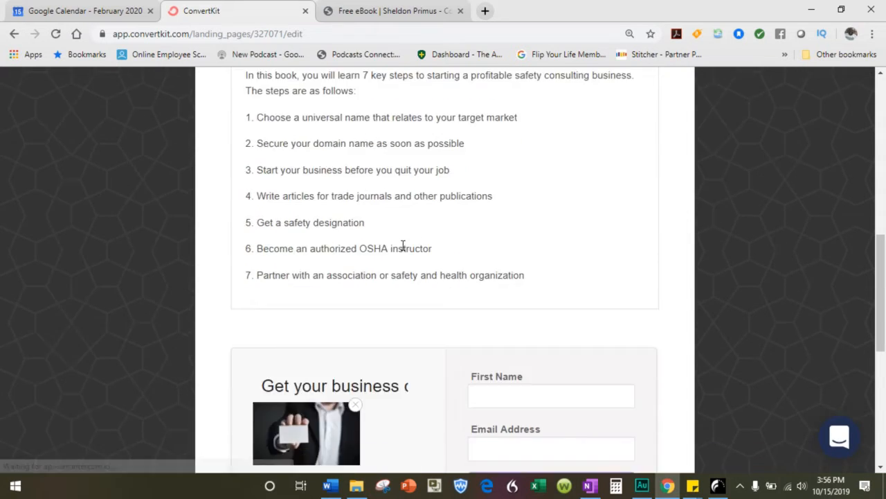
{"action": "scroll", "coordinate": [351, 217], "scroll_direction": "up", "scroll_amount": 14}
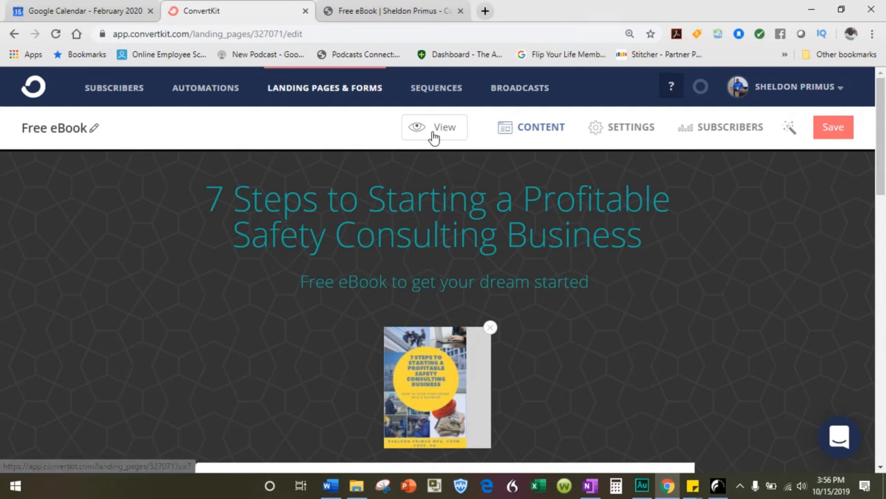
{"action": "left_click", "coordinate": [542, 131]}
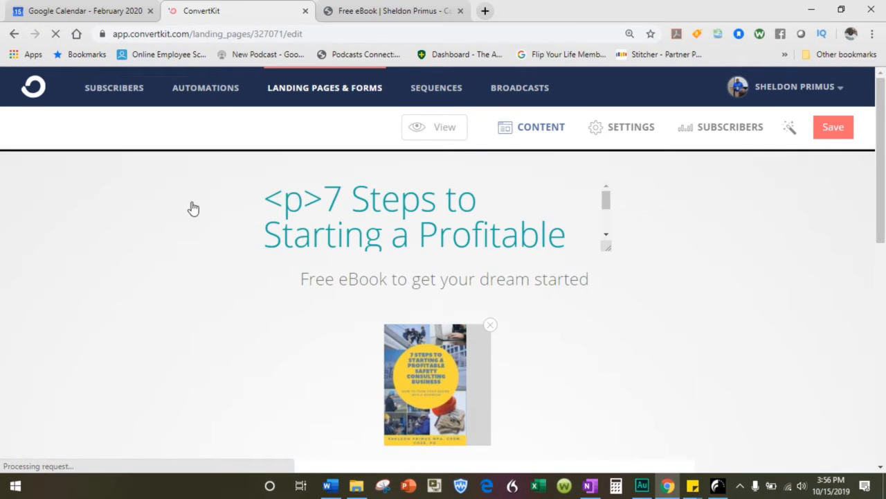
{"action": "scroll", "coordinate": [195, 208], "scroll_direction": "down", "scroll_amount": 1}
{"action": "scroll", "coordinate": [193, 207], "scroll_direction": "down", "scroll_amount": 12}
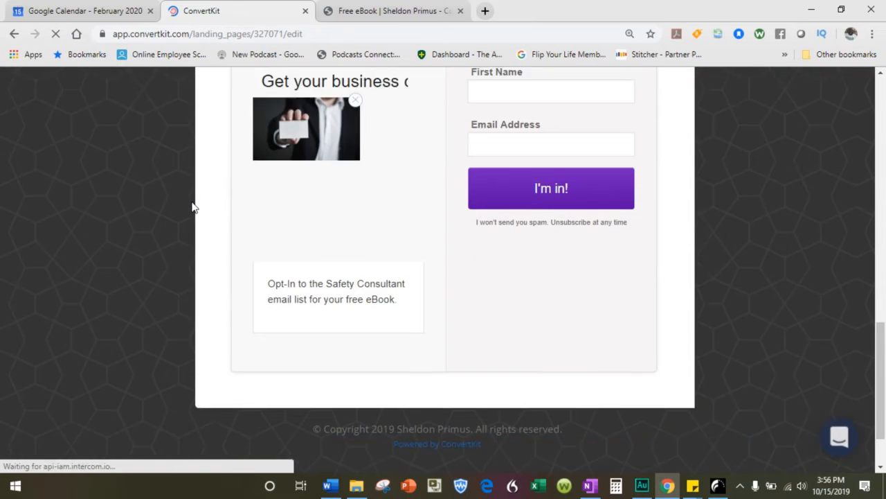
{"action": "scroll", "coordinate": [184, 211], "scroll_direction": "up", "scroll_amount": 13}
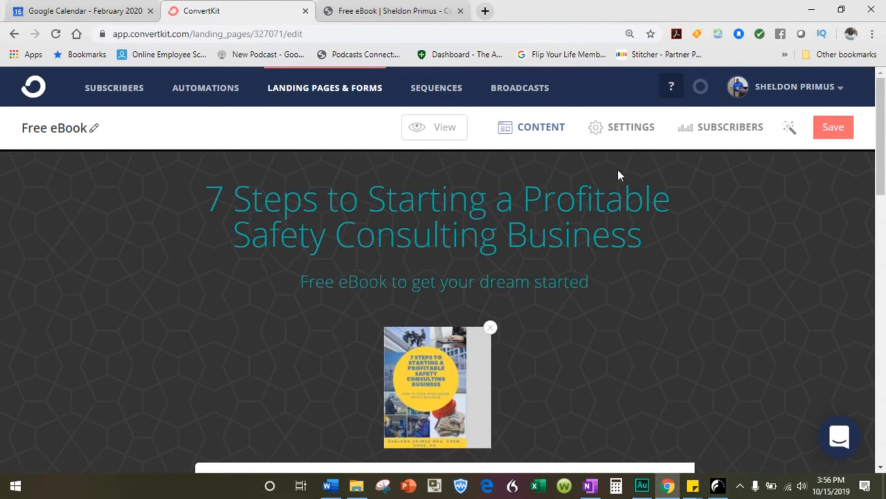
Open the landing page's settings and examine the full redirect address and the sequence options for new subscribers.
{"action": "left_click", "coordinate": [614, 134]}
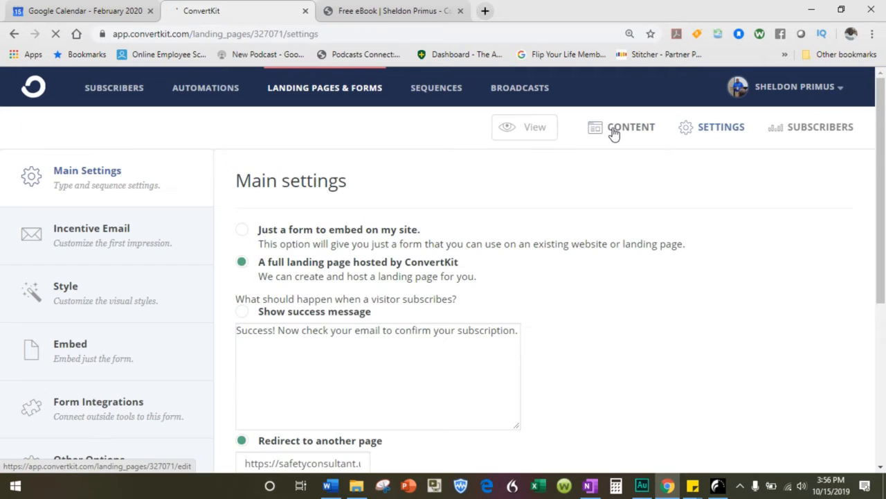
{"action": "scroll", "coordinate": [230, 171], "scroll_direction": "down", "scroll_amount": 5}
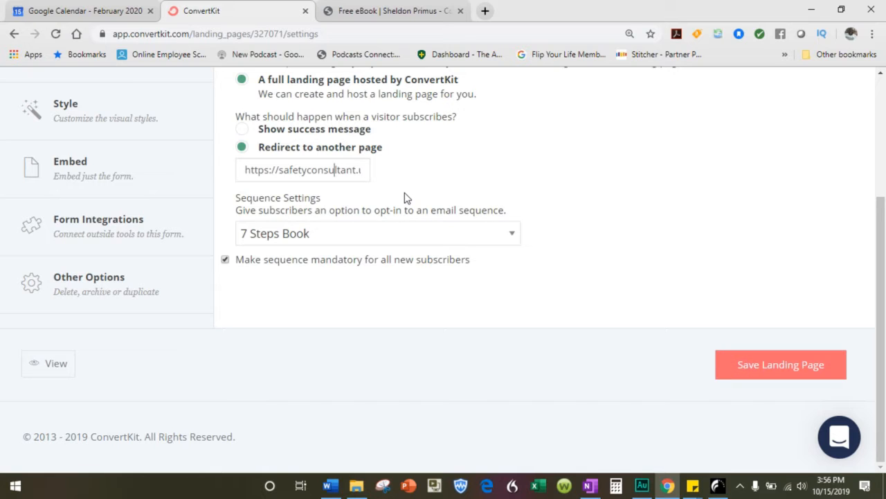
{"action": "key", "text": "Right"}
{"action": "key", "text": "Right"}
{"action": "key", "text": "Right"}
{"action": "key", "text": "Right"}
{"action": "key", "text": "Right"}
{"action": "key", "text": "Right"}
{"action": "key", "text": "Right"}
{"action": "key", "text": "Right"}
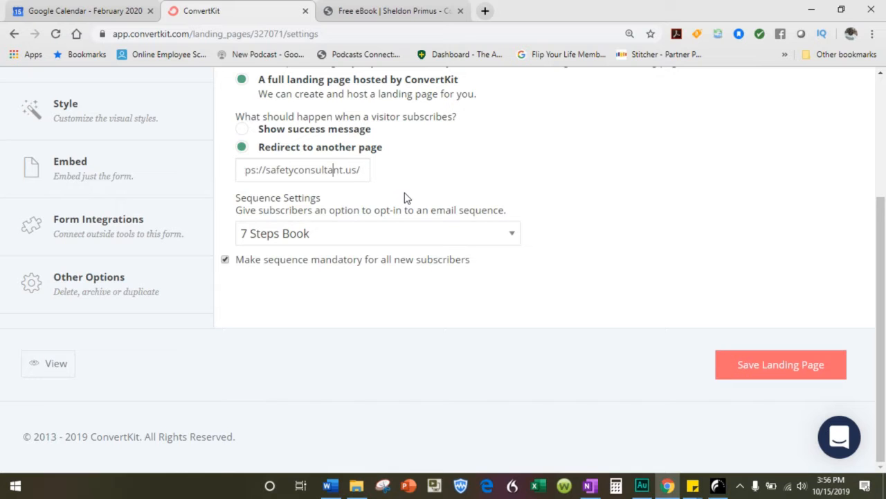
{"action": "key", "text": "Left"}
{"action": "key", "text": "Left"}
{"action": "key", "text": "Left"}
{"action": "key", "text": "Left"}
{"action": "key", "text": "Left"}
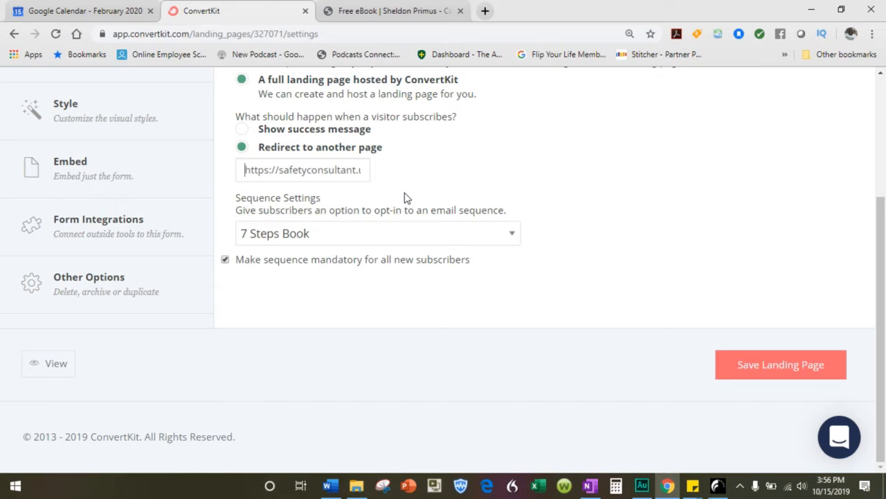
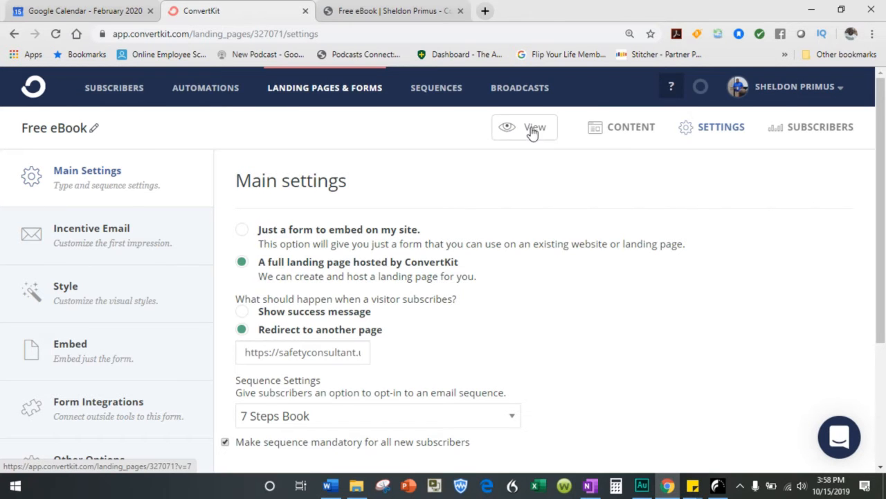
Preview the "Free eBook" landing page in ConvertKit and compare its headline, cover image and step list with the published page.
{"action": "left_click", "coordinate": [530, 131]}
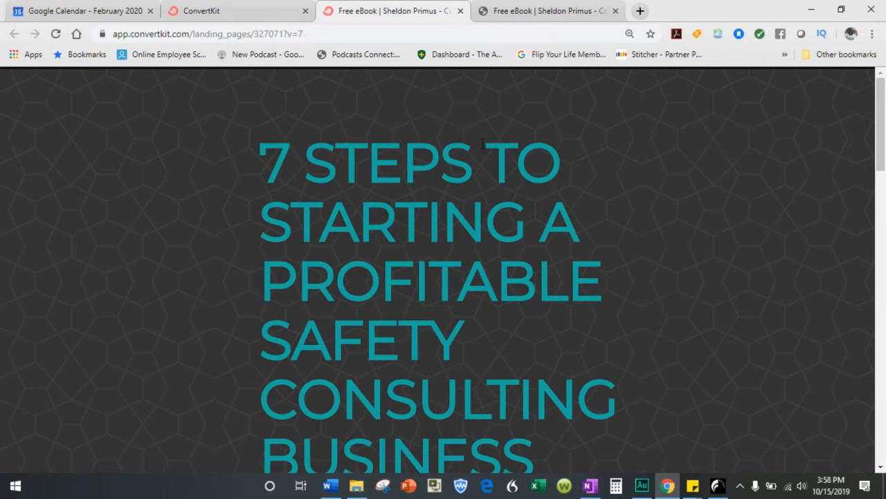
{"action": "scroll", "coordinate": [484, 139], "scroll_direction": "down", "scroll_amount": 3}
{"action": "scroll", "coordinate": [482, 144], "scroll_direction": "down", "scroll_amount": 5}
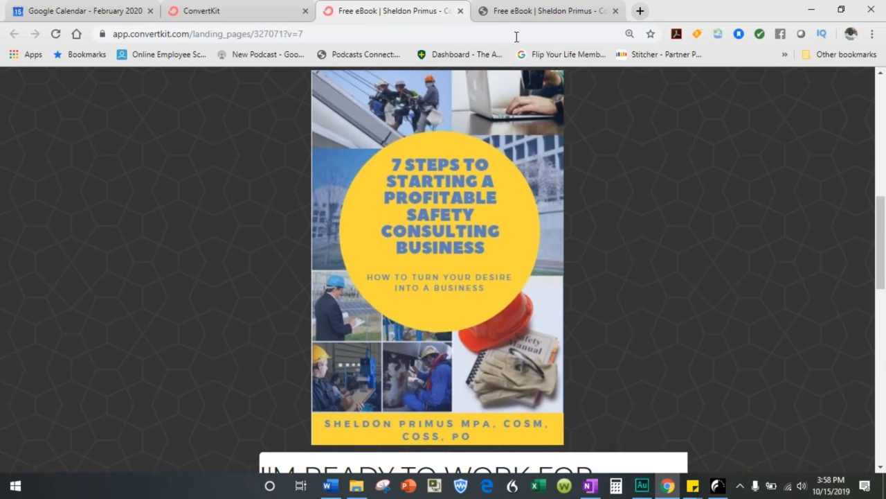
{"action": "left_click", "coordinate": [529, 10]}
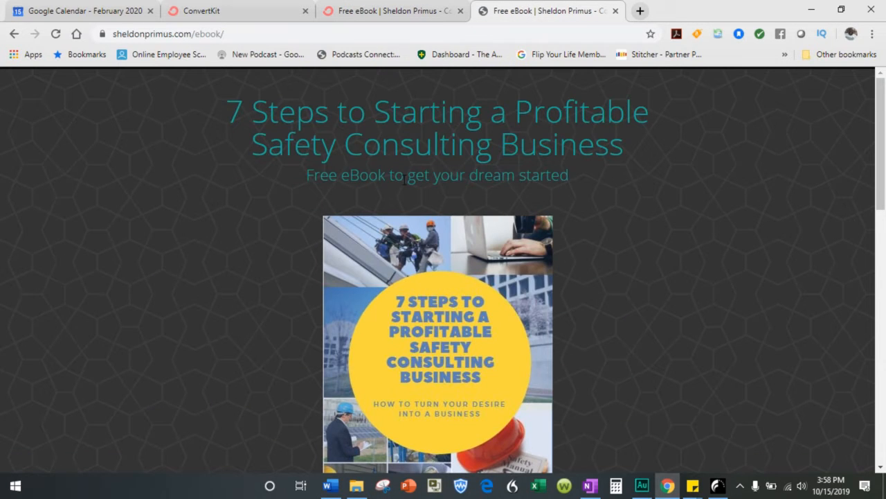
{"action": "left_click", "coordinate": [368, 11]}
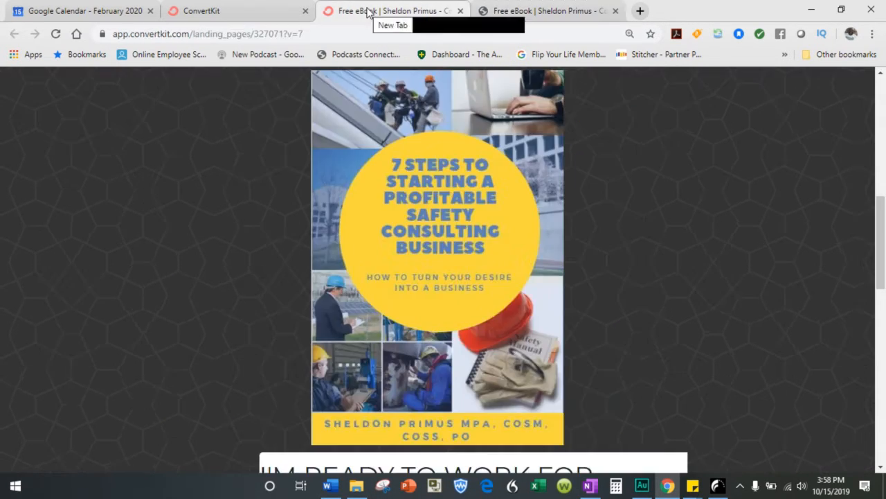
{"action": "scroll", "coordinate": [92, 211], "scroll_direction": "down", "scroll_amount": 8}
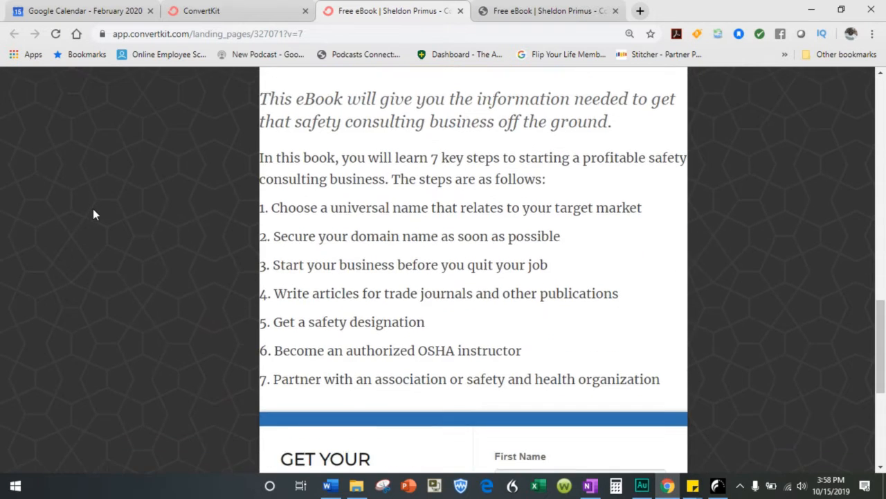
{"action": "scroll", "coordinate": [94, 214], "scroll_direction": "down", "scroll_amount": 3}
{"action": "scroll", "coordinate": [95, 214], "scroll_direction": "up", "scroll_amount": 12}
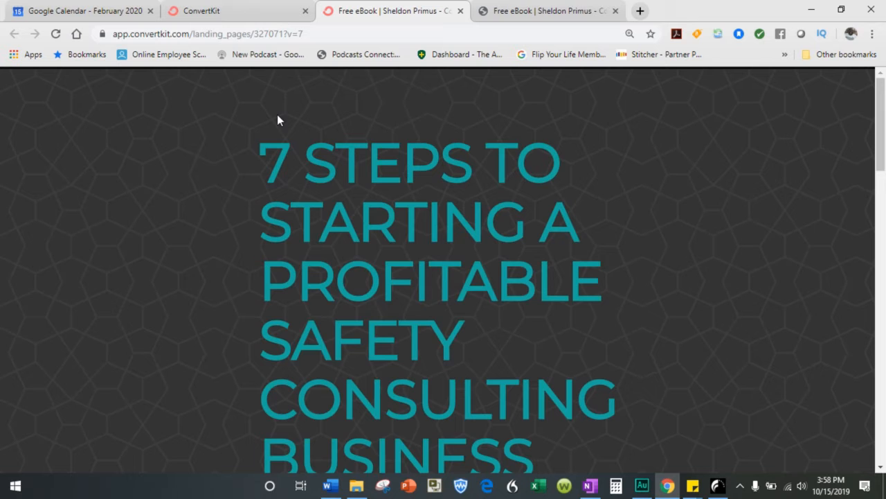
Reload the published /ebook page and look through it from the headline to the list of seven steps.
{"action": "left_click", "coordinate": [514, 17]}
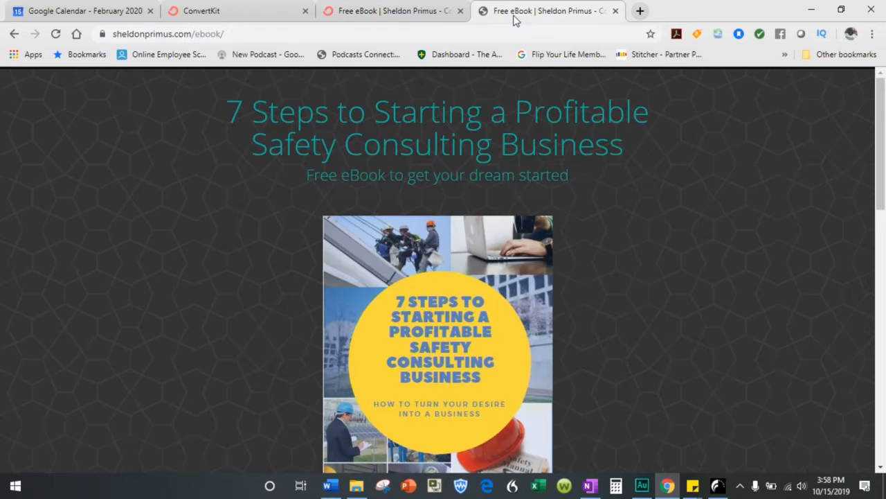
{"action": "left_click", "coordinate": [52, 36]}
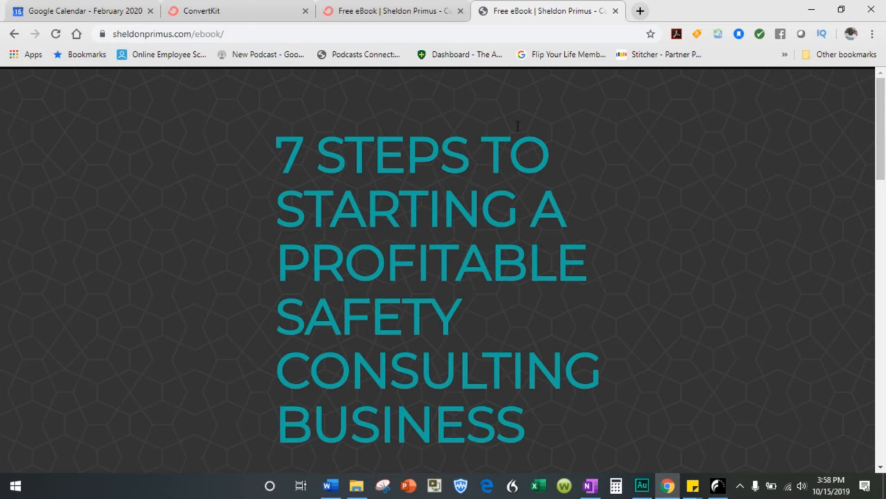
{"action": "scroll", "coordinate": [280, 141], "scroll_direction": "down", "scroll_amount": 6}
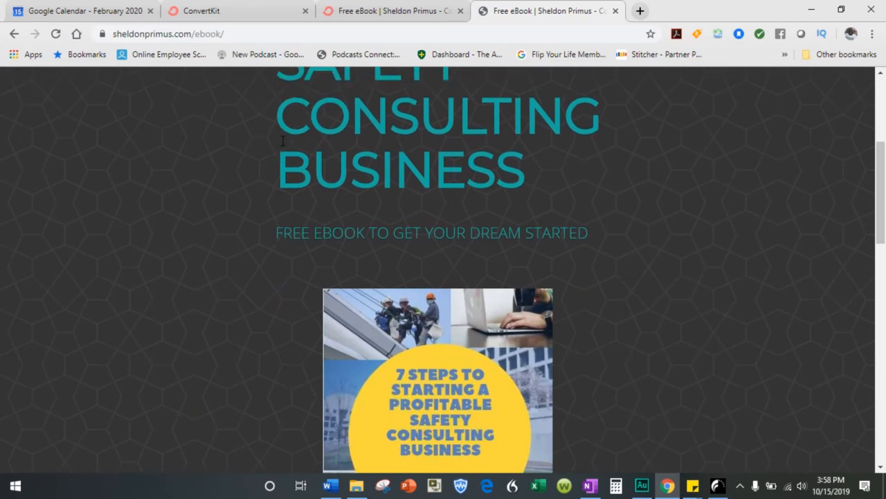
{"action": "scroll", "coordinate": [281, 142], "scroll_direction": "down", "scroll_amount": 12}
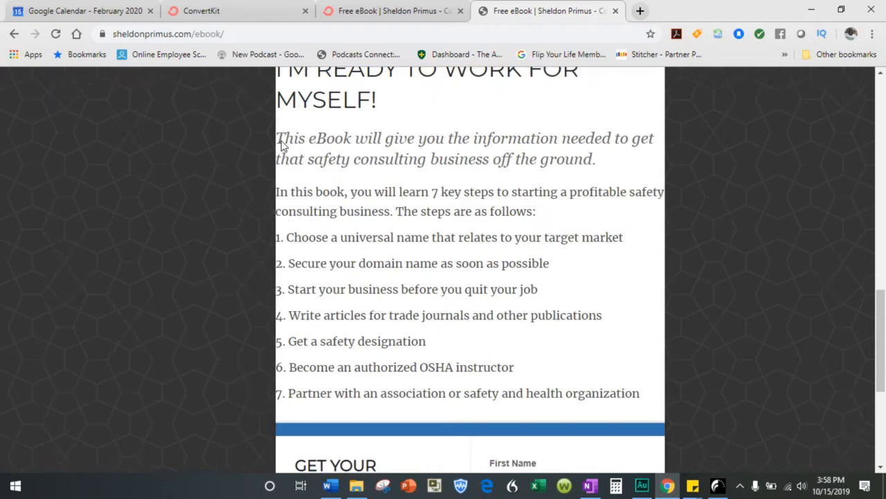
{"action": "scroll", "coordinate": [281, 141], "scroll_direction": "up", "scroll_amount": 18}
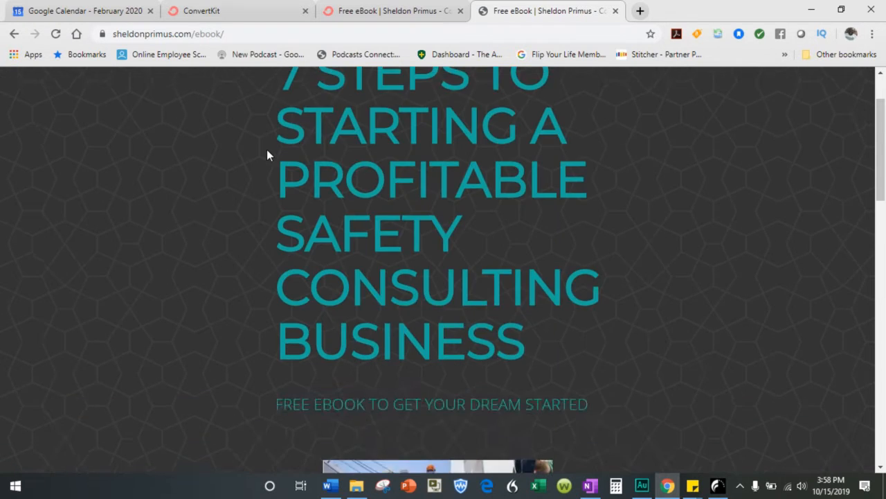
Close the ConvertKit preview of the landing page and open a new browser tab.
{"action": "left_click", "coordinate": [355, 15]}
{"action": "left_click", "coordinate": [230, 12]}
{"action": "left_click", "coordinate": [373, 11]}
{"action": "left_click", "coordinate": [461, 11]}
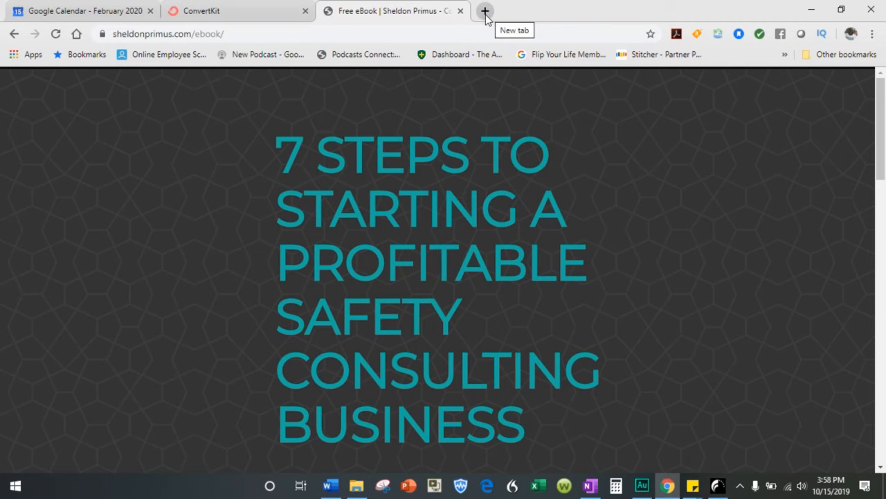
{"action": "left_click", "coordinate": [484, 12]}
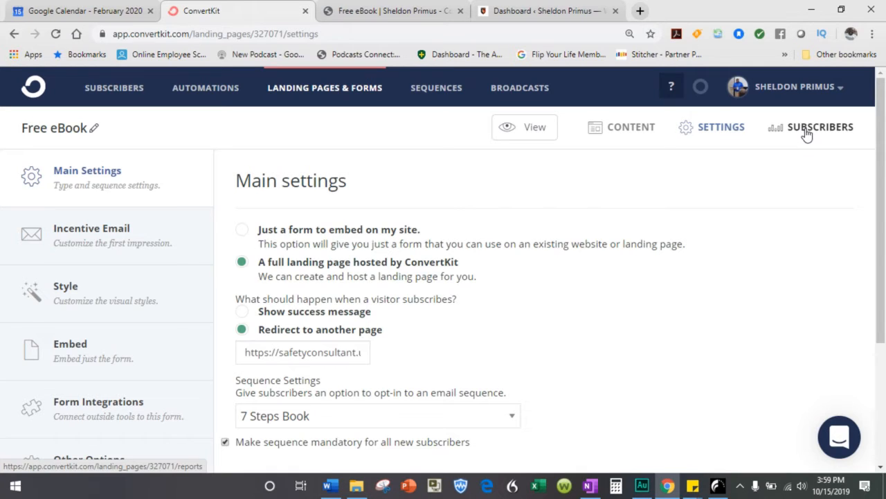
Review the landing page's subscriber report, including visitors, subscribers, conversion rate and top referrers.
{"action": "left_click", "coordinate": [805, 132]}
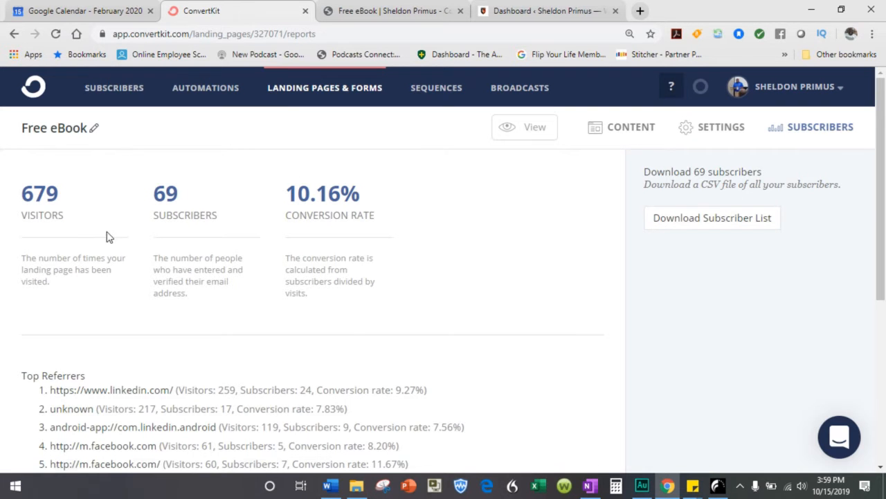
{"action": "scroll", "coordinate": [494, 253], "scroll_direction": "down", "scroll_amount": 4}
{"action": "scroll", "coordinate": [494, 253], "scroll_direction": "up", "scroll_amount": 4}
Return to the landing page's main settings and review the redirect and email sequence options.
{"action": "left_click", "coordinate": [692, 133]}
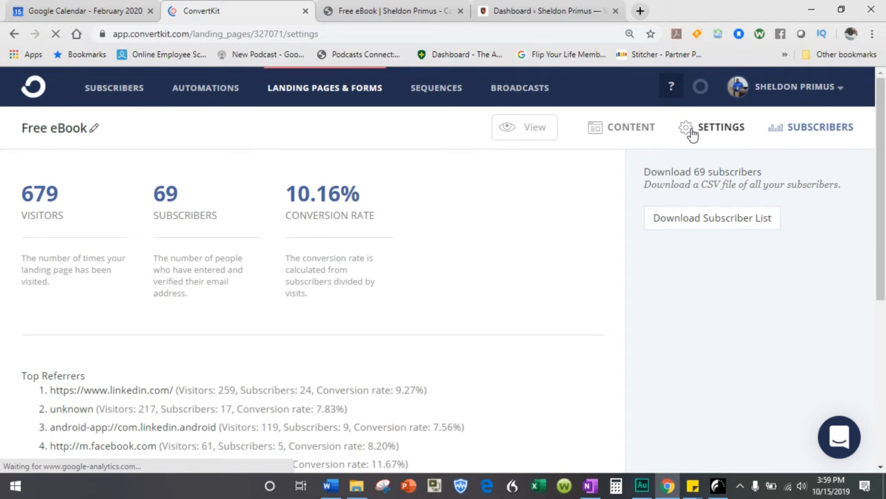
{"action": "scroll", "coordinate": [553, 157], "scroll_direction": "down", "scroll_amount": 3}
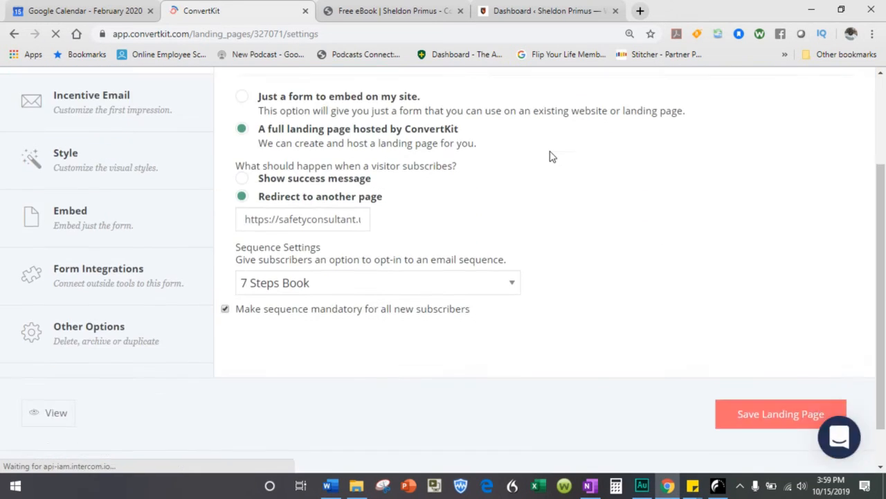
{"action": "scroll", "coordinate": [552, 157], "scroll_direction": "up", "scroll_amount": 3}
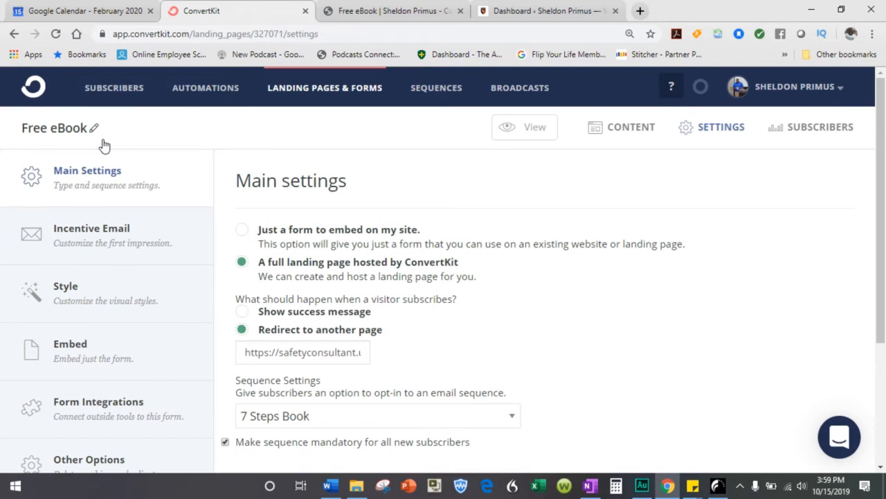
{"action": "left_click", "coordinate": [92, 183]}
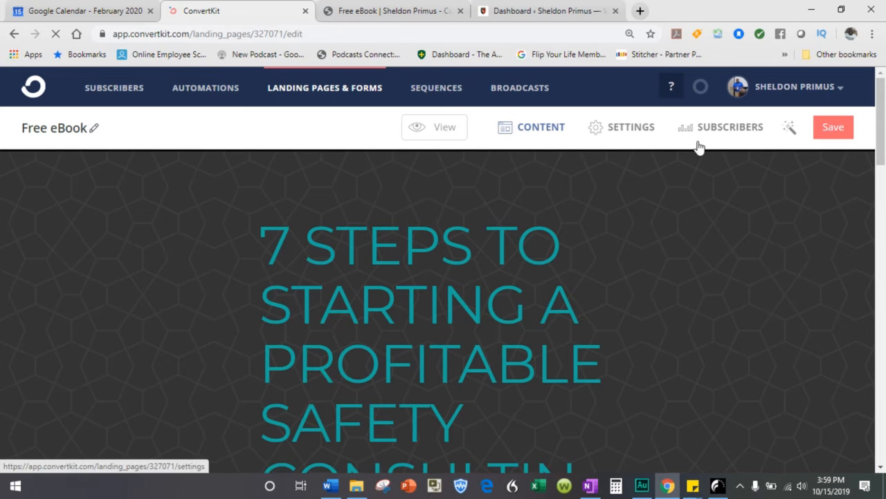
Open the landing page's style options and set the text color to dark purple 592059.
{"action": "left_click", "coordinate": [790, 131]}
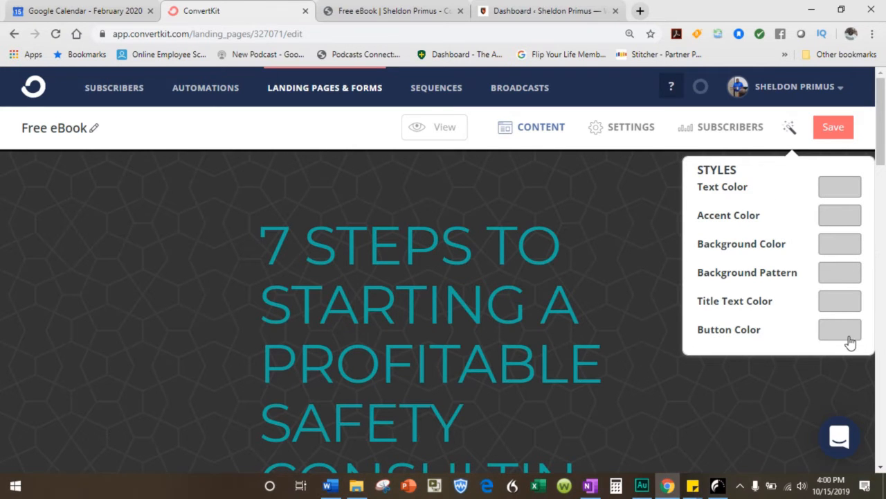
{"action": "left_click", "coordinate": [829, 189]}
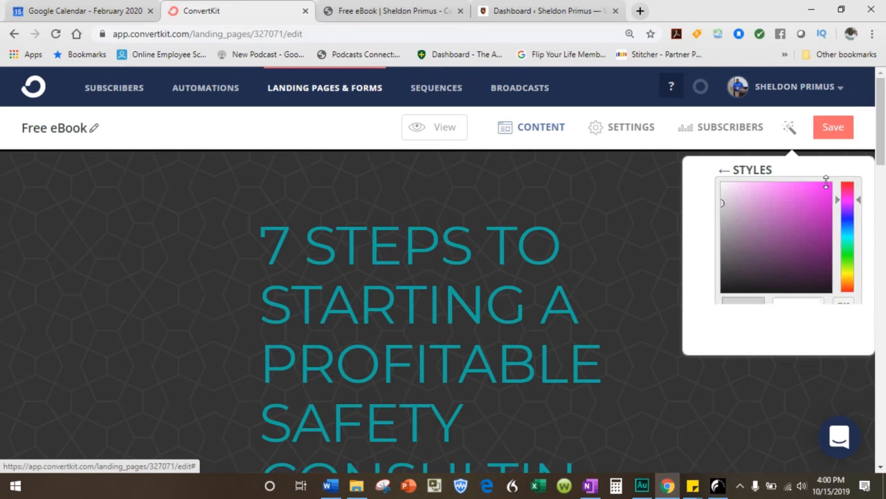
{"action": "left_click", "coordinate": [770, 254]}
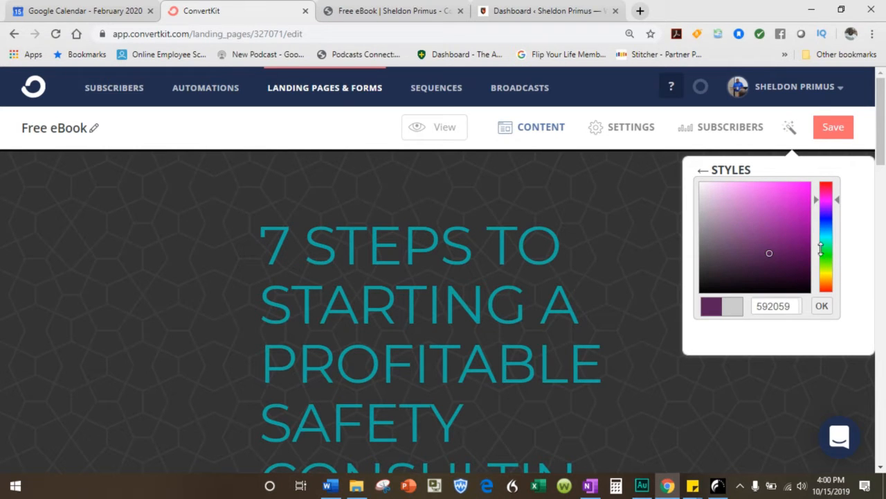
{"action": "left_click", "coordinate": [822, 306]}
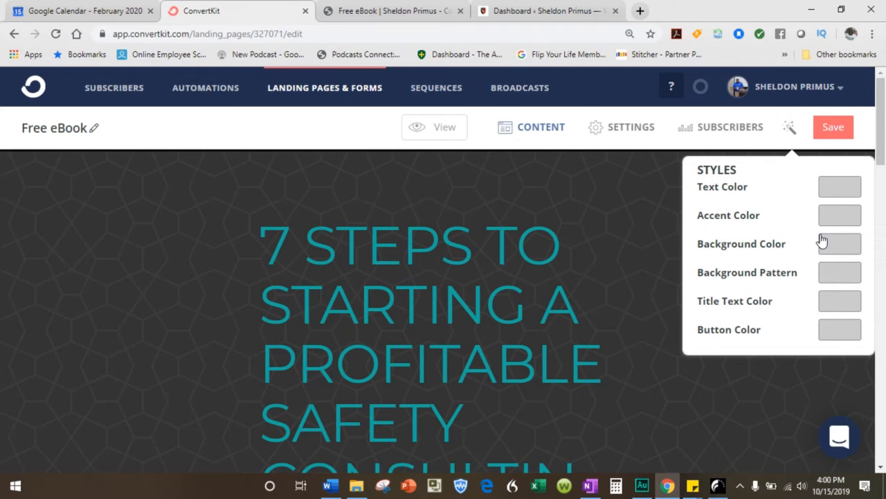
Set the landing page's accent color to near-black 211e21.
{"action": "left_click", "coordinate": [825, 217]}
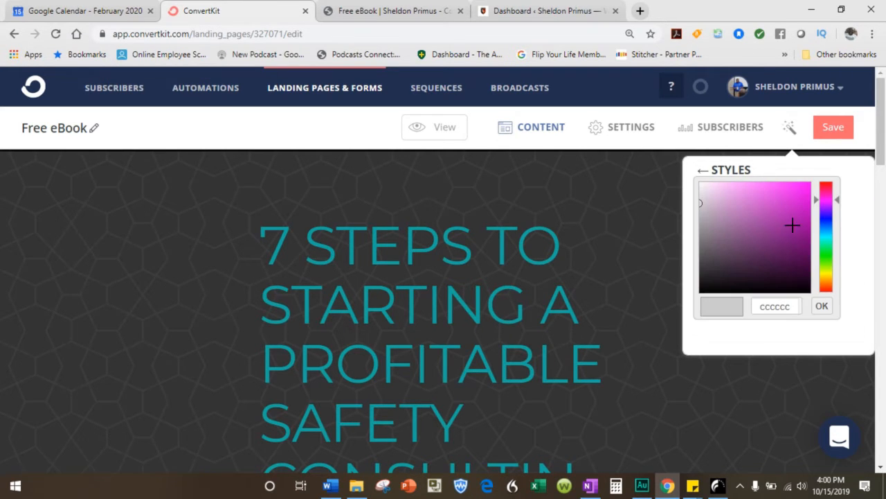
{"action": "left_click", "coordinate": [710, 277]}
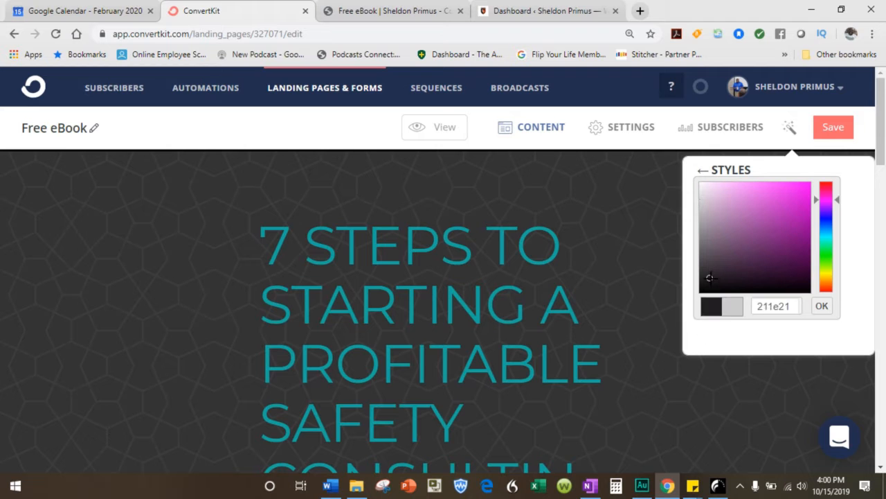
{"action": "left_click", "coordinate": [818, 308]}
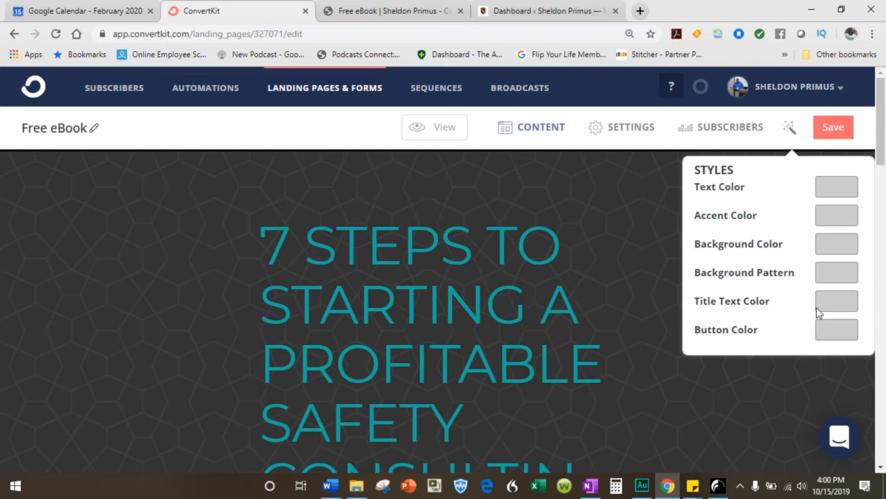
Shift the hue of the background pattern color to yellow-green and accept the selection.
{"action": "left_click", "coordinate": [826, 273]}
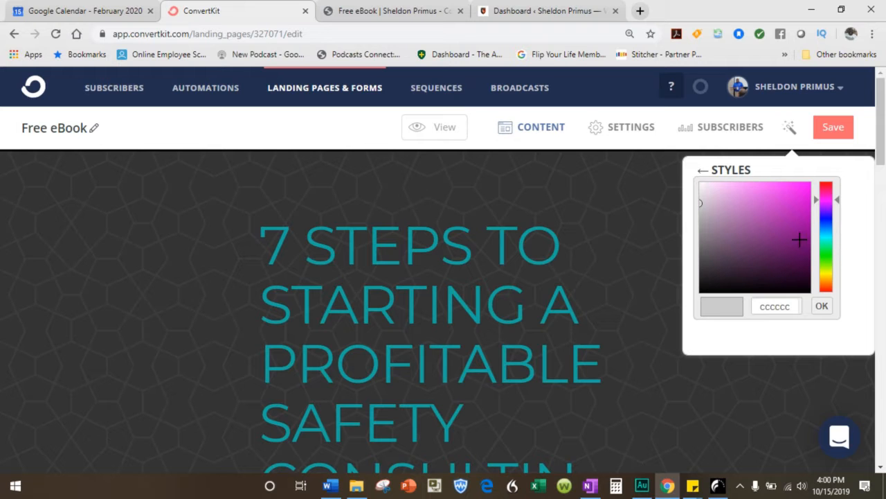
{"action": "left_click_drag", "start_coordinate": [832, 199], "coordinate": [827, 265]}
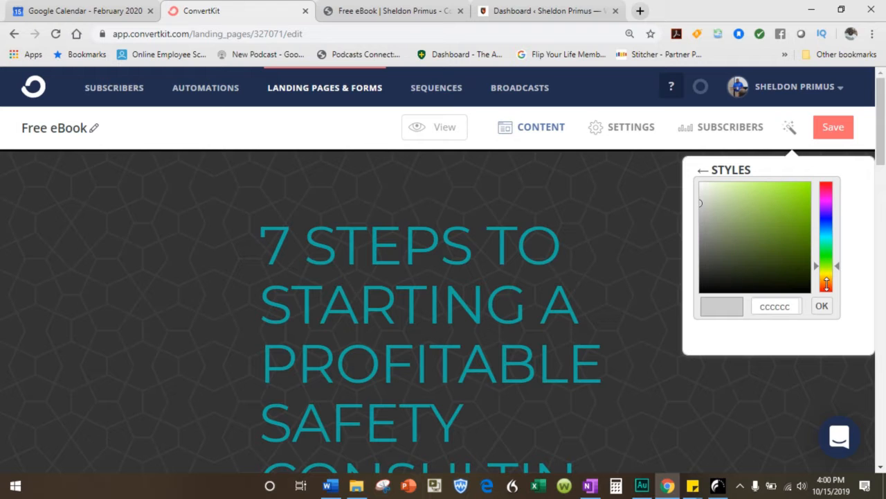
{"action": "left_click", "coordinate": [822, 306]}
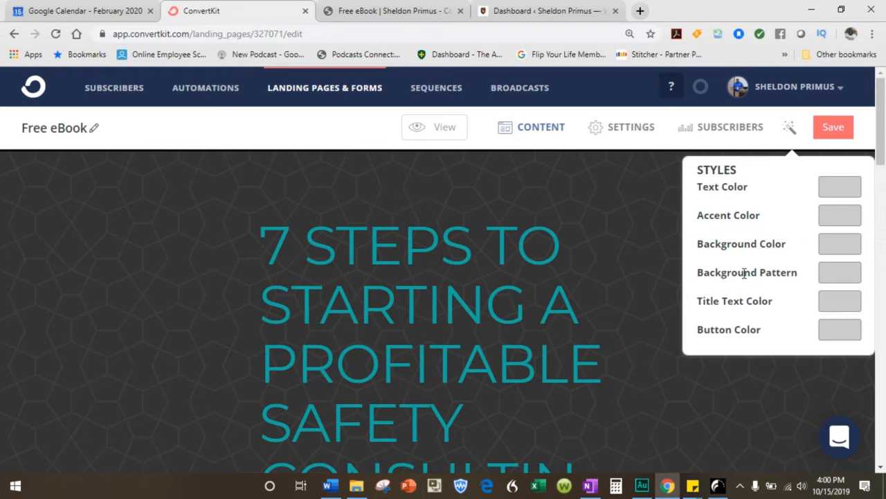
Set the landing page's title text color to light purple c95fc9.
{"action": "left_click", "coordinate": [835, 308]}
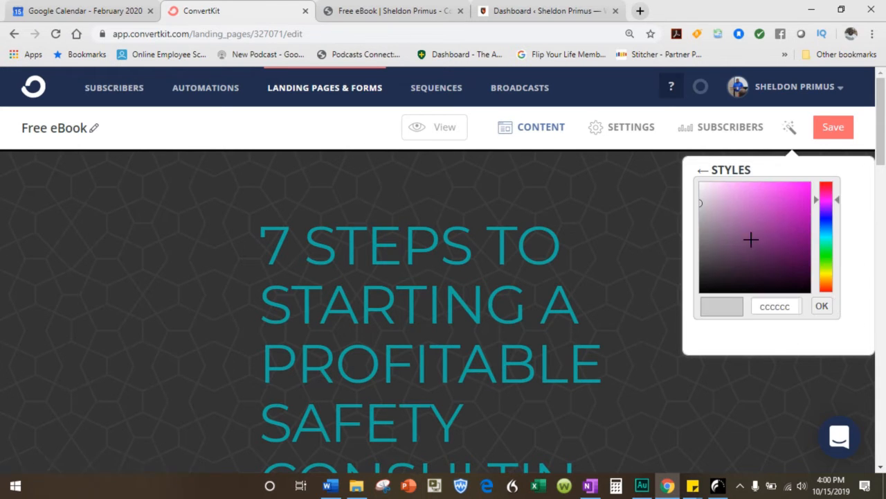
{"action": "left_click", "coordinate": [758, 204]}
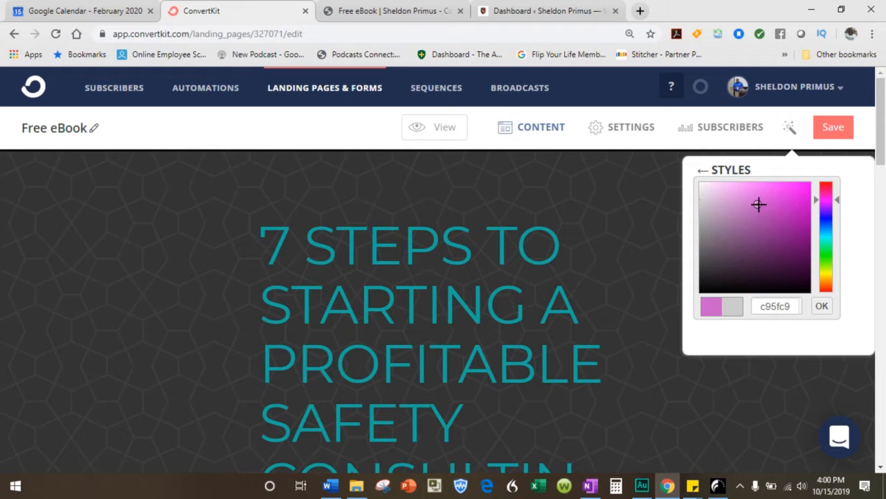
{"action": "left_click", "coordinate": [829, 306]}
Set the landing page's button color to near-black 0f0d0f.
{"action": "left_click", "coordinate": [835, 331]}
{"action": "scroll", "coordinate": [503, 284], "scroll_direction": "down", "scroll_amount": 15}
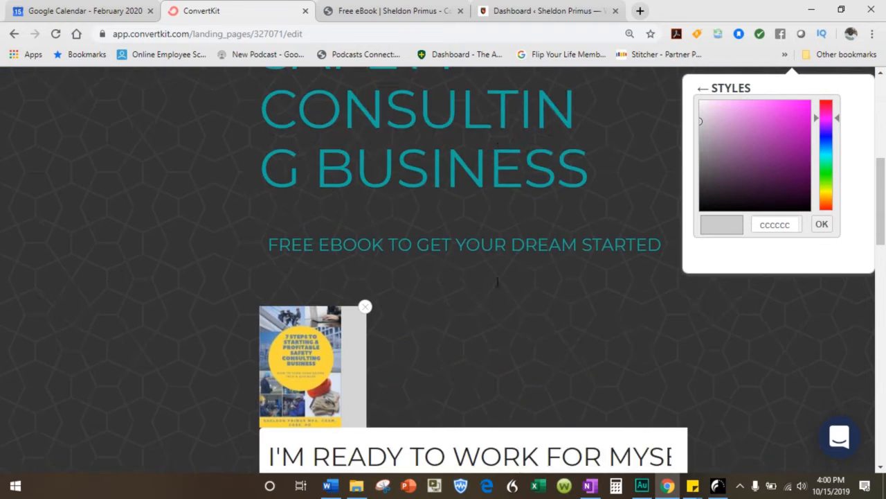
{"action": "scroll", "coordinate": [496, 282], "scroll_direction": "up", "scroll_amount": 2}
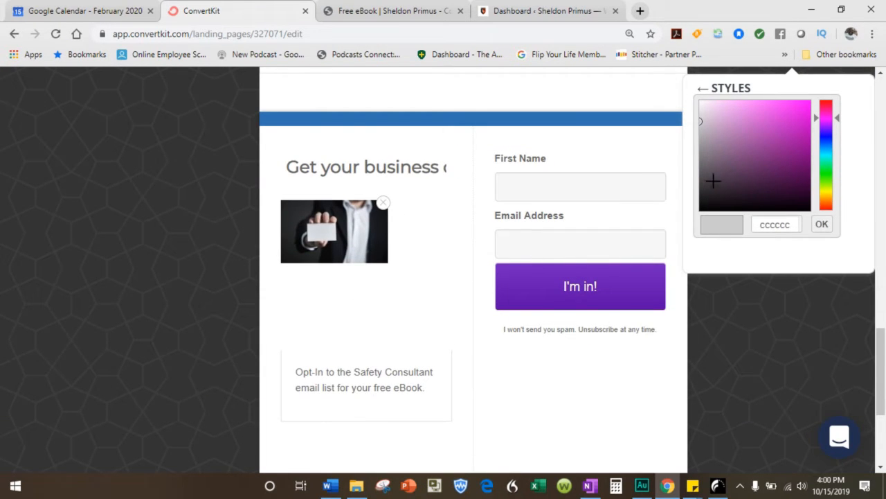
{"action": "left_click_drag", "start_coordinate": [704, 119], "coordinate": [715, 204]}
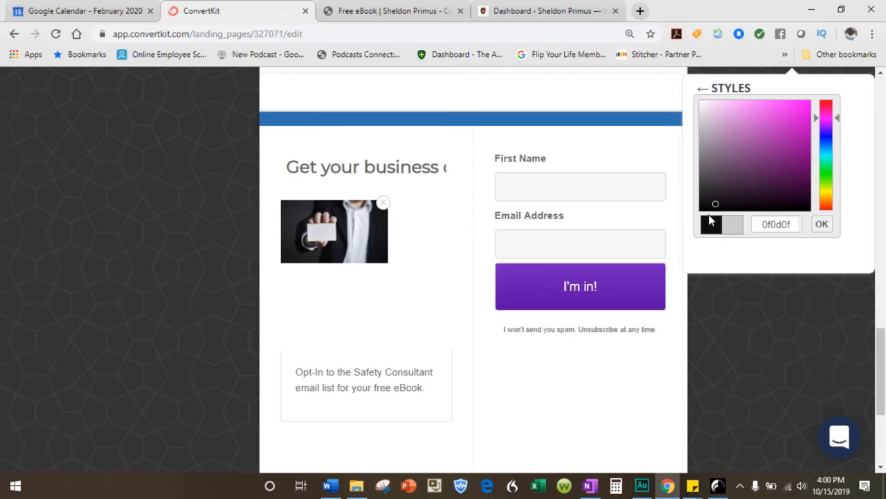
{"action": "left_click", "coordinate": [822, 226]}
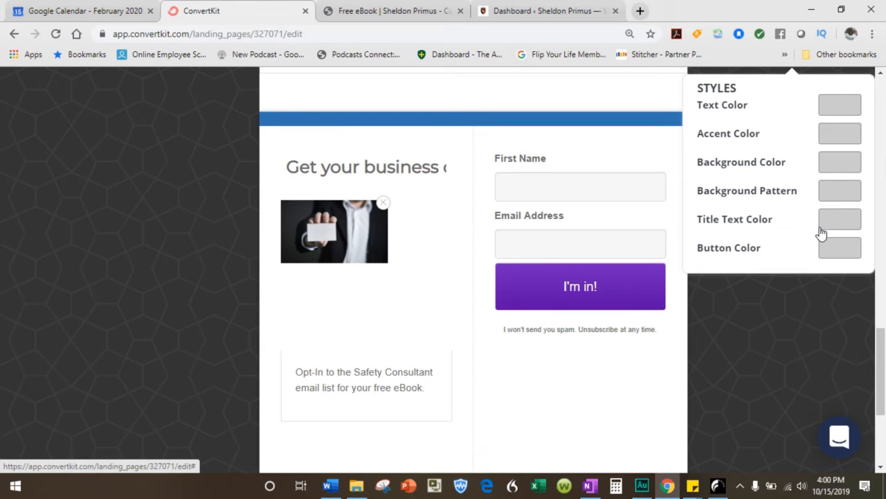
Save the landing page's style changes and check the title and signup form colors in the editor.
{"action": "scroll", "coordinate": [785, 164], "scroll_direction": "down", "scroll_amount": 3}
{"action": "scroll", "coordinate": [785, 164], "scroll_direction": "up", "scroll_amount": 10}
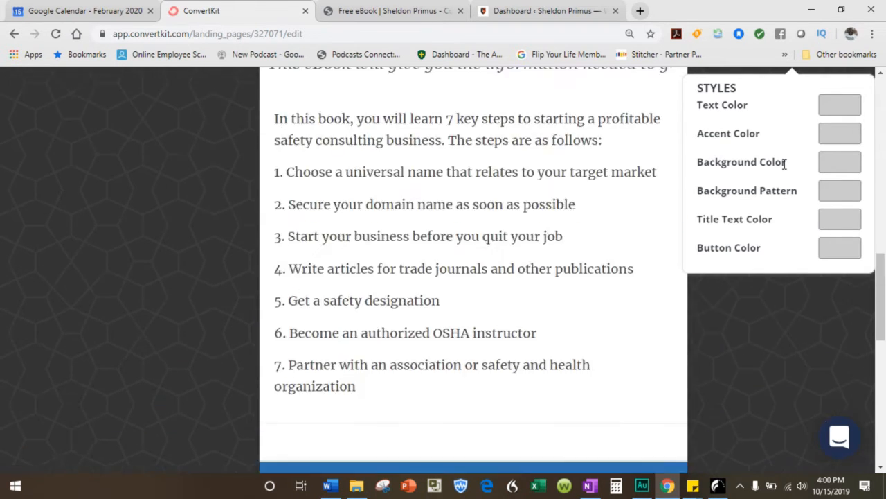
{"action": "scroll", "coordinate": [697, 209], "scroll_direction": "up", "scroll_amount": 10}
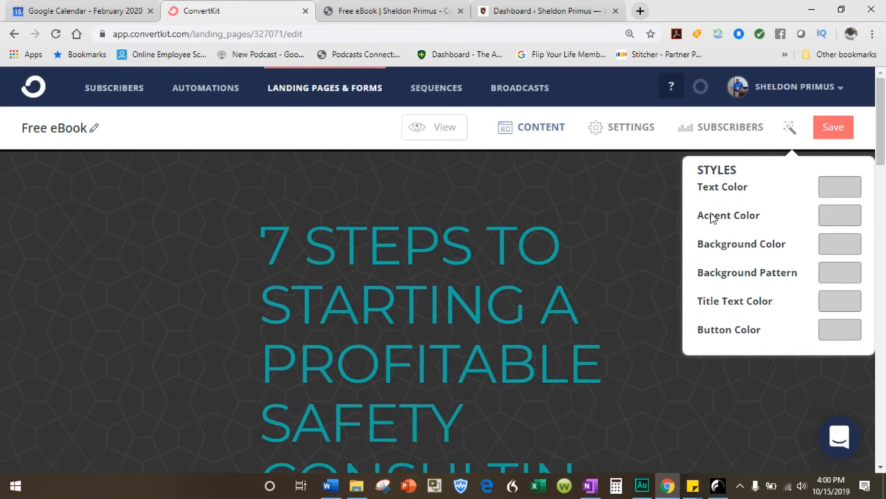
{"action": "left_click", "coordinate": [835, 138]}
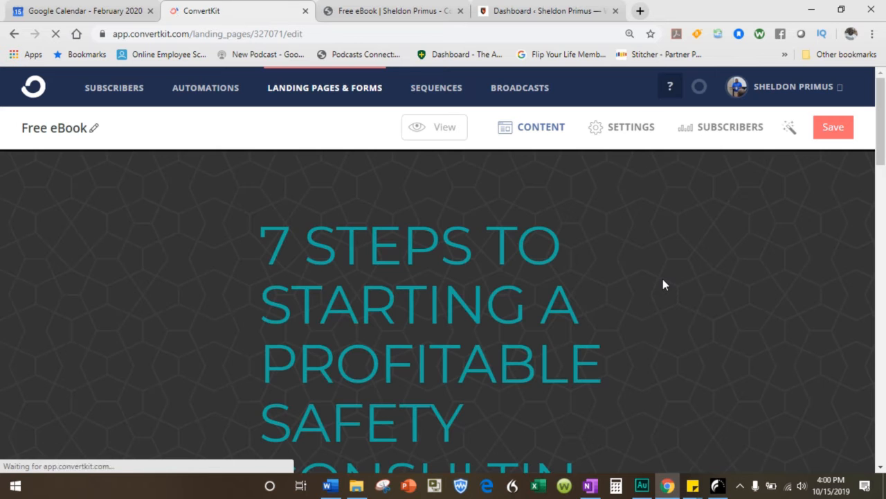
{"action": "scroll", "coordinate": [663, 284], "scroll_direction": "down", "scroll_amount": 6}
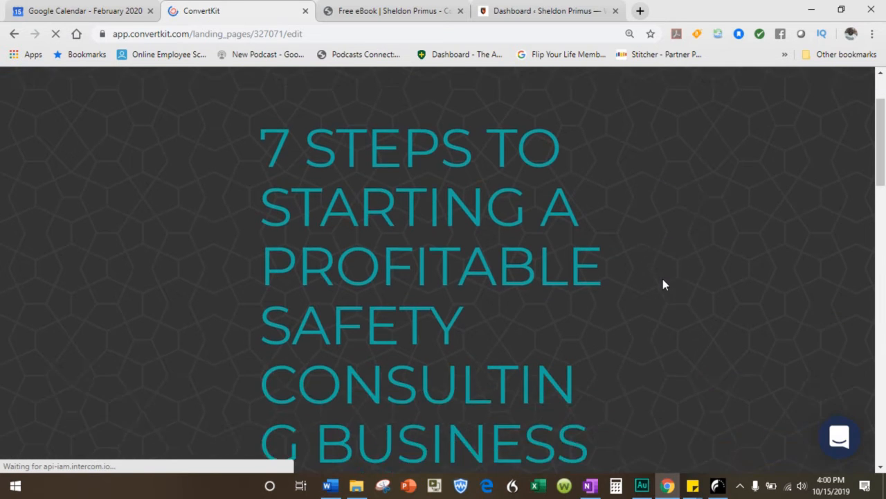
{"action": "scroll", "coordinate": [663, 284], "scroll_direction": "down", "scroll_amount": 15}
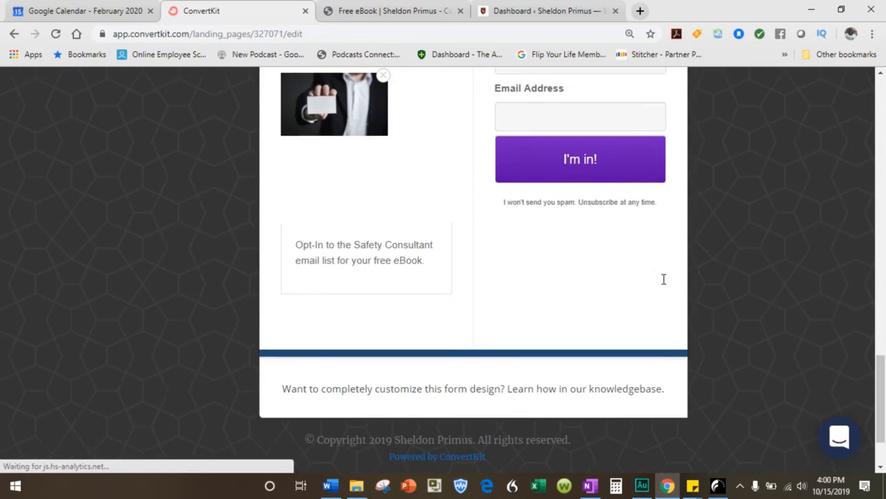
{"action": "scroll", "coordinate": [621, 255], "scroll_direction": "up", "scroll_amount": 1}
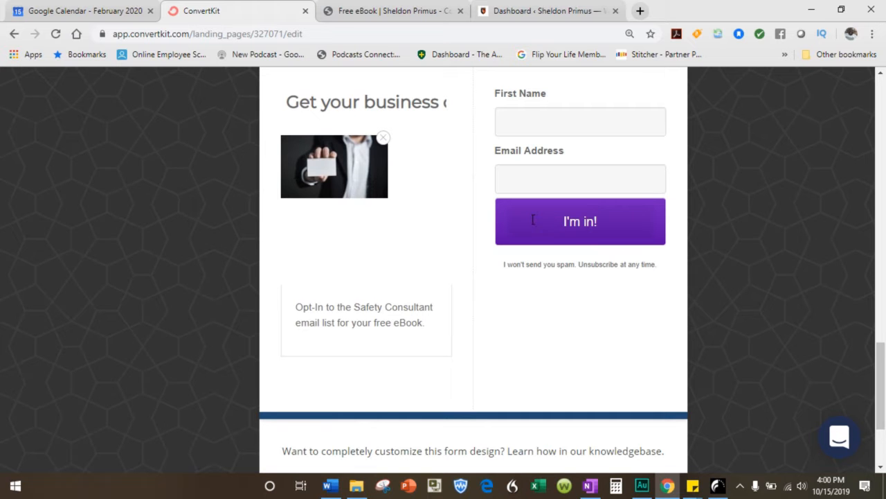
{"action": "scroll", "coordinate": [610, 237], "scroll_direction": "up", "scroll_amount": 20}
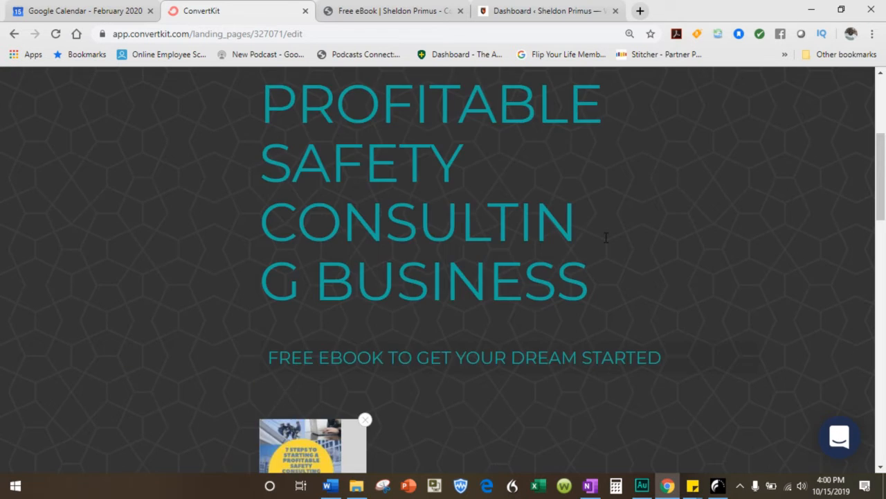
Reload the live Free eBook page in the browser and check its title, signup form and button colors.
{"action": "left_click", "coordinate": [406, 12]}
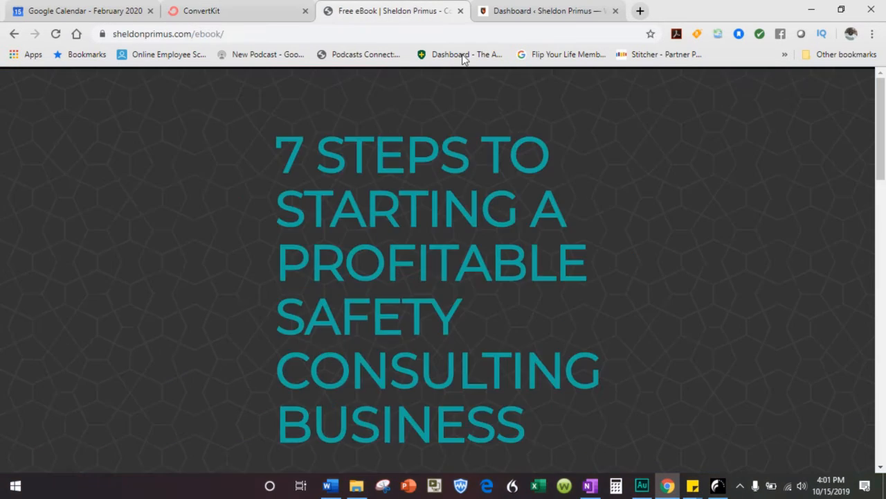
{"action": "left_click", "coordinate": [56, 36]}
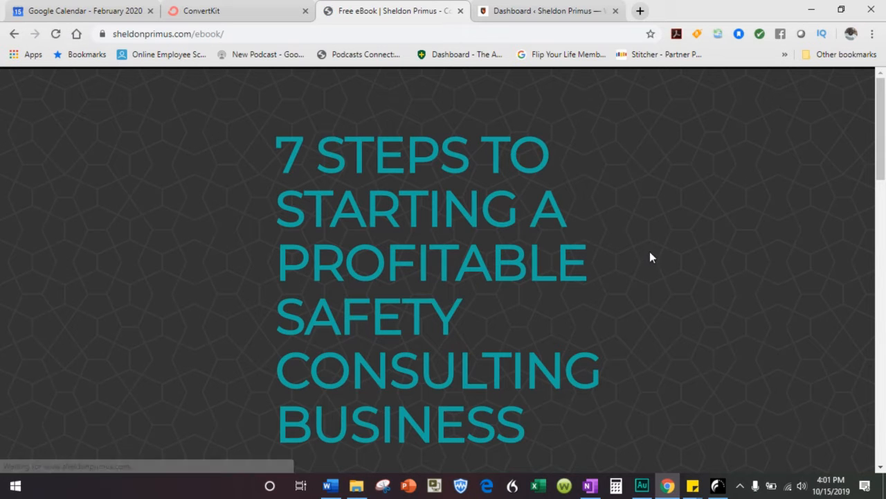
{"action": "scroll", "coordinate": [660, 246], "scroll_direction": "down", "scroll_amount": 15}
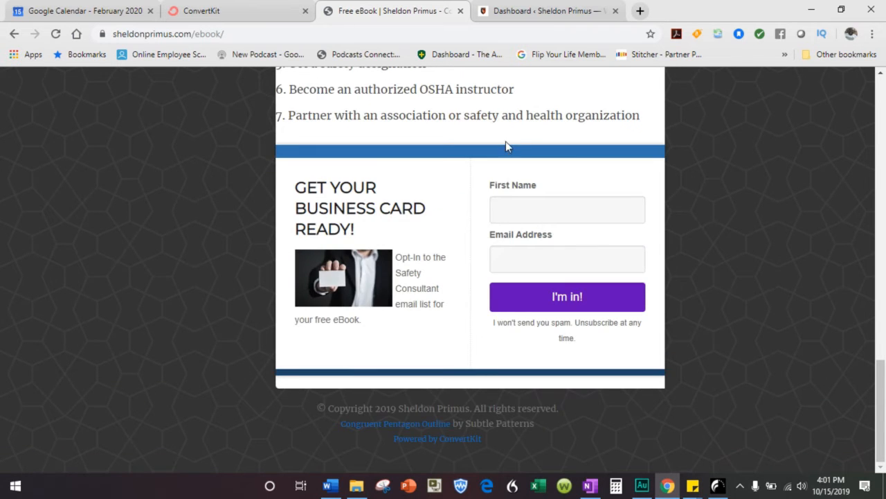
{"action": "scroll", "coordinate": [439, 154], "scroll_direction": "up", "scroll_amount": 15}
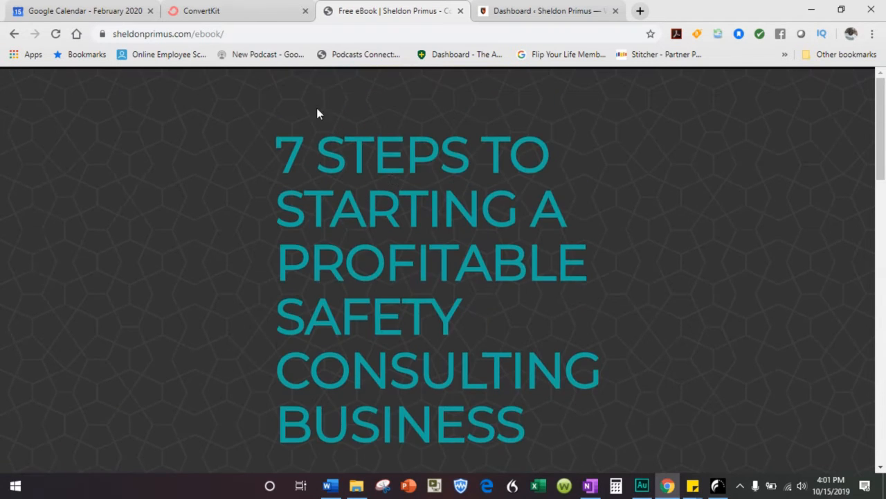
Return to the ConvertKit editor and view the background pattern's color picker in the style options without changing the color.
{"action": "left_click", "coordinate": [203, 14]}
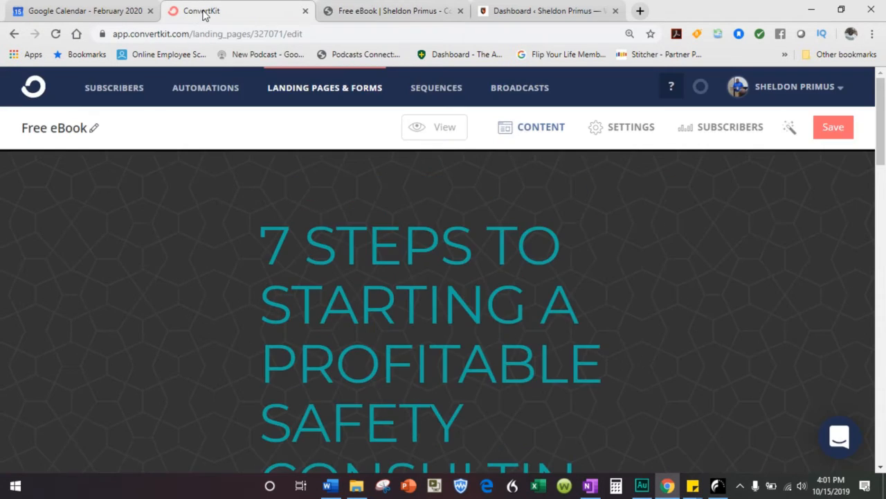
{"action": "left_click", "coordinate": [790, 129]}
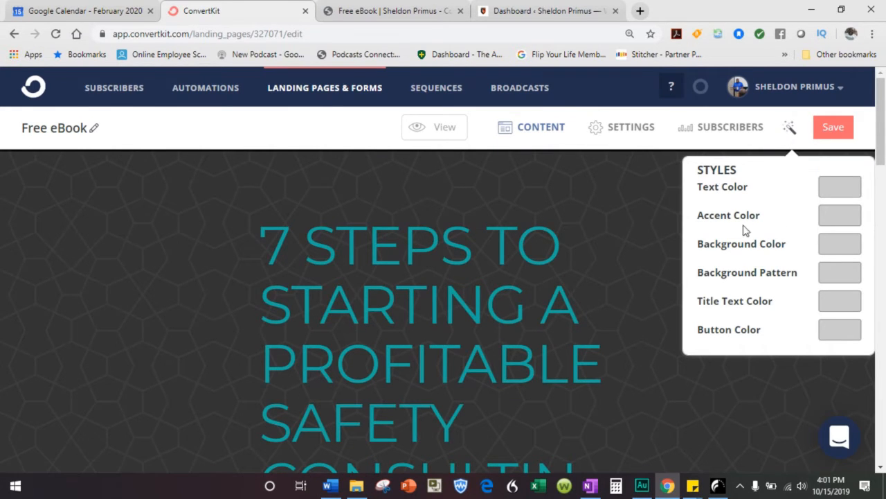
{"action": "left_click", "coordinate": [839, 277]}
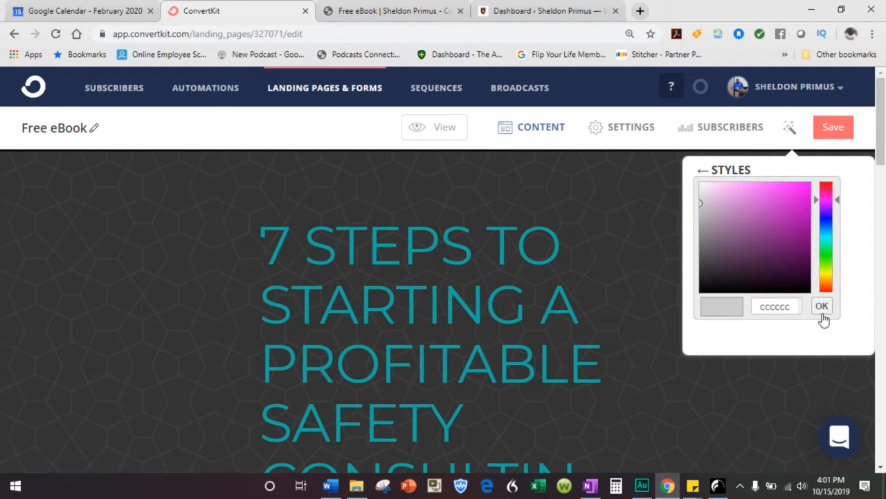
{"action": "left_click", "coordinate": [704, 173]}
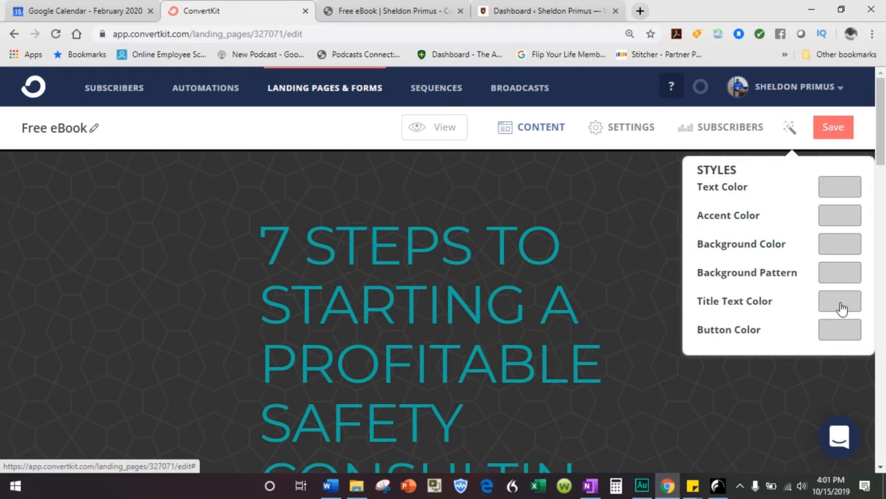
Set the landing page's button color to magenta cc1bcc.
{"action": "left_click", "coordinate": [847, 334]}
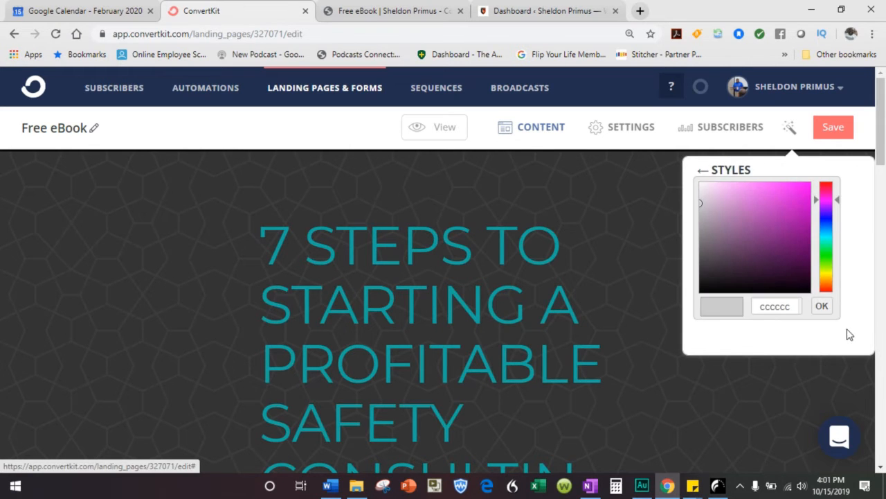
{"action": "mouse_move", "coordinate": [702, 202]}
{"action": "left_mouse_down"}
{"action": "mouse_move", "coordinate": [771, 242]}
{"action": "mouse_move", "coordinate": [780, 261]}
{"action": "mouse_move", "coordinate": [801, 226]}
{"action": "left_mouse_up"}
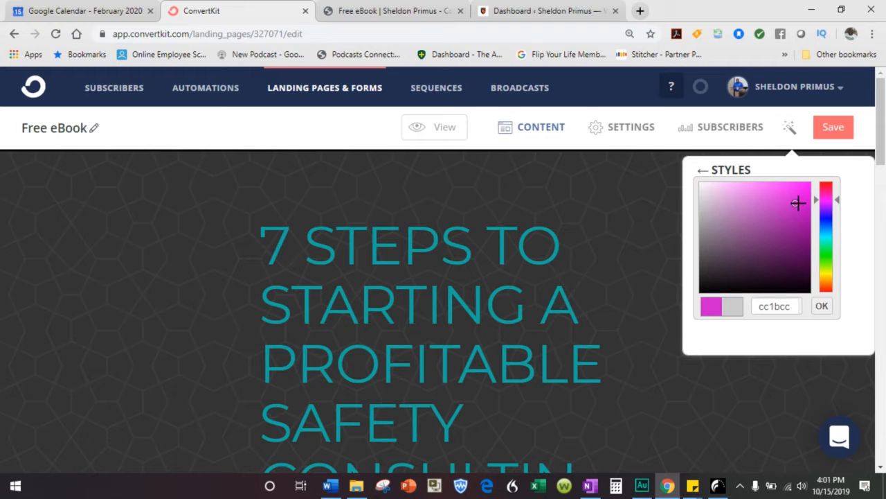
{"action": "left_click", "coordinate": [822, 307]}
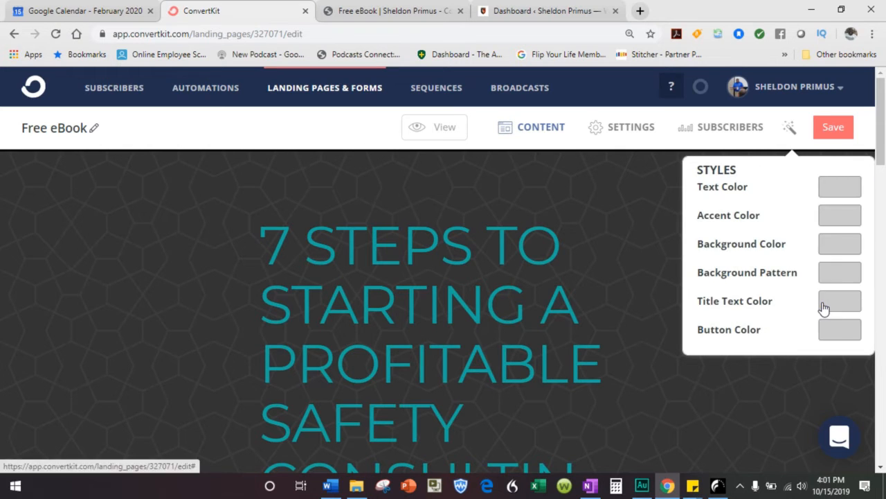
Set the signup form's button color to orange d1992a while the button is in view.
{"action": "scroll", "coordinate": [591, 303], "scroll_direction": "down", "scroll_amount": 20}
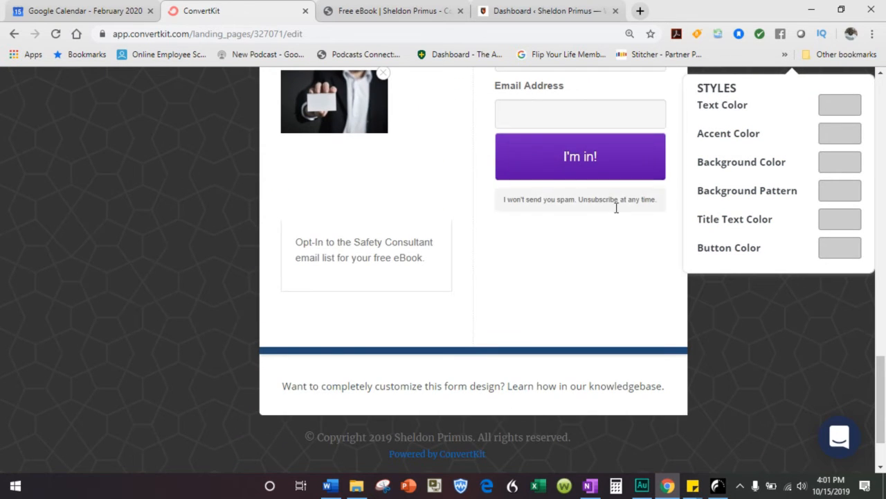
{"action": "scroll", "coordinate": [614, 196], "scroll_direction": "up", "scroll_amount": 3}
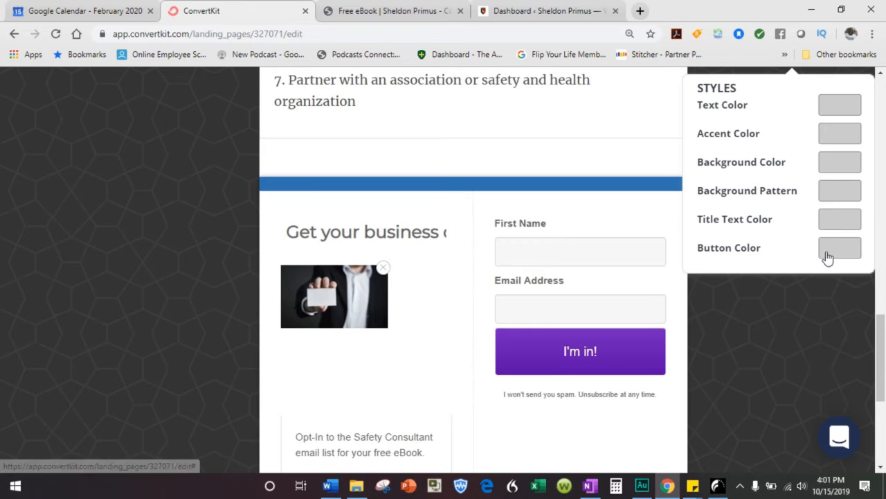
{"action": "left_click", "coordinate": [839, 248]}
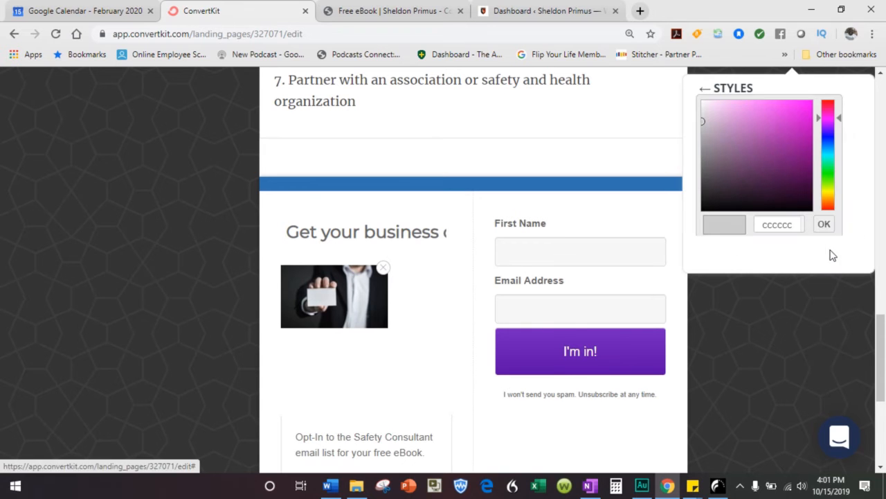
{"action": "left_click", "coordinate": [828, 199]}
{"action": "left_click", "coordinate": [790, 119]}
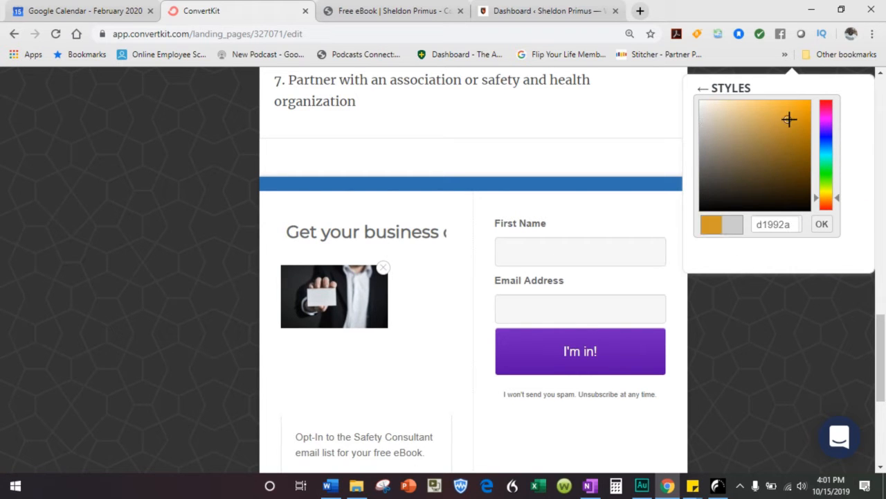
{"action": "left_click", "coordinate": [822, 225]}
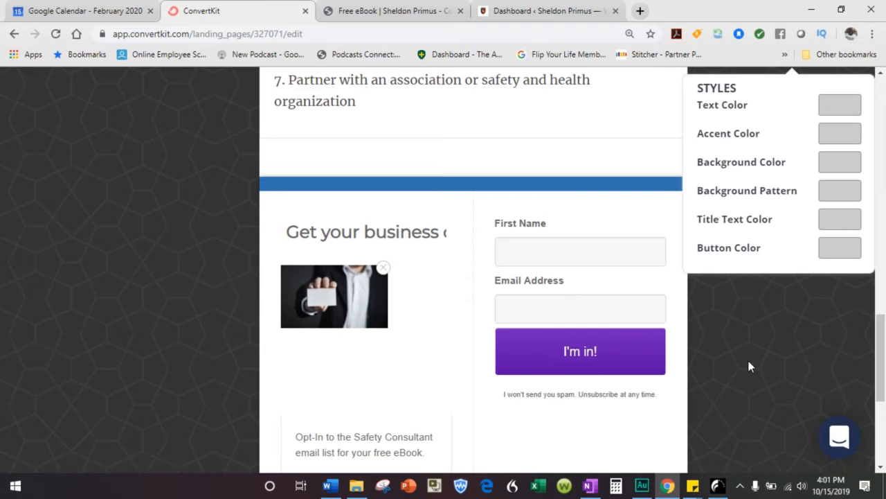
Save the landing page with the orange button color and reopen its style options.
{"action": "scroll", "coordinate": [712, 313], "scroll_direction": "up", "scroll_amount": 15}
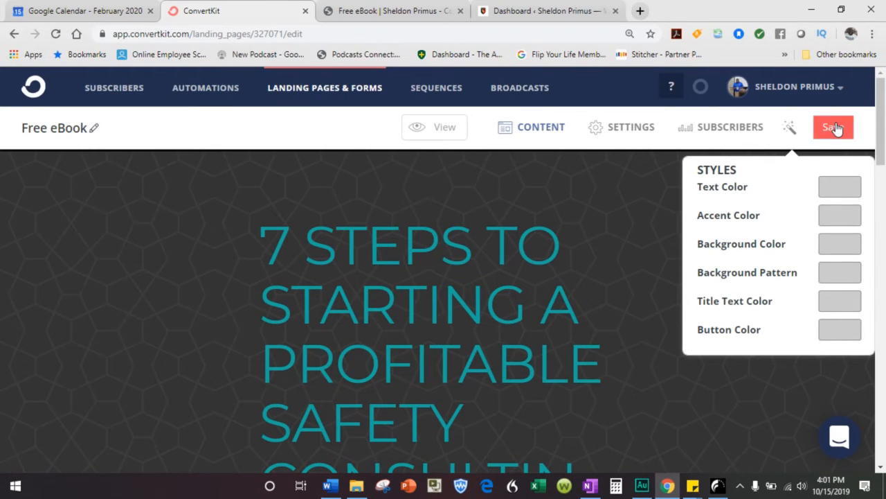
{"action": "left_click", "coordinate": [834, 128]}
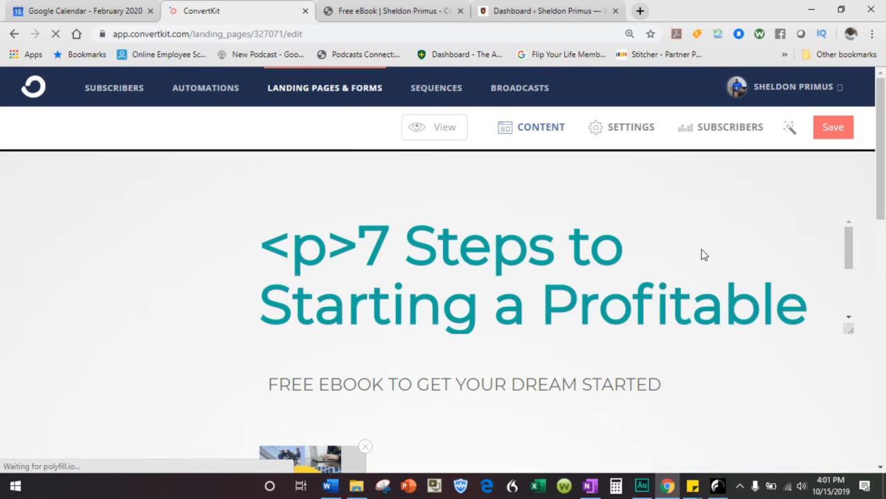
{"action": "scroll", "coordinate": [665, 267], "scroll_direction": "down", "scroll_amount": 15}
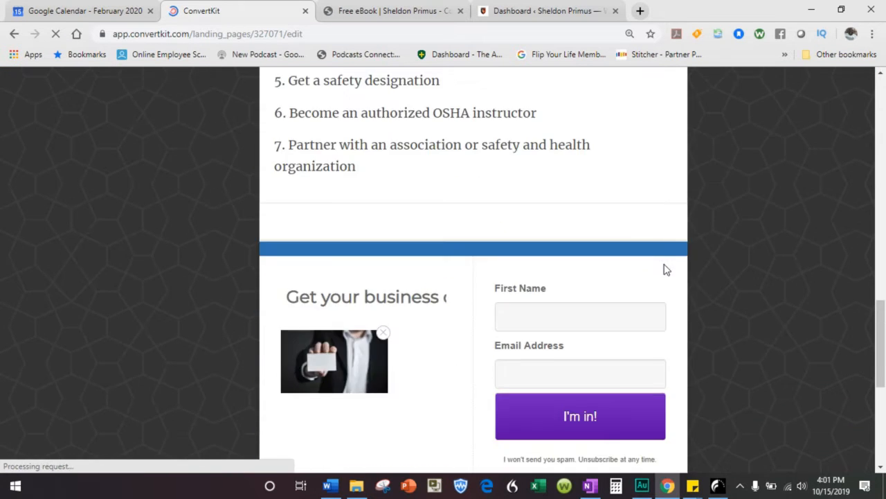
{"action": "scroll", "coordinate": [596, 327], "scroll_direction": "up", "scroll_amount": 10}
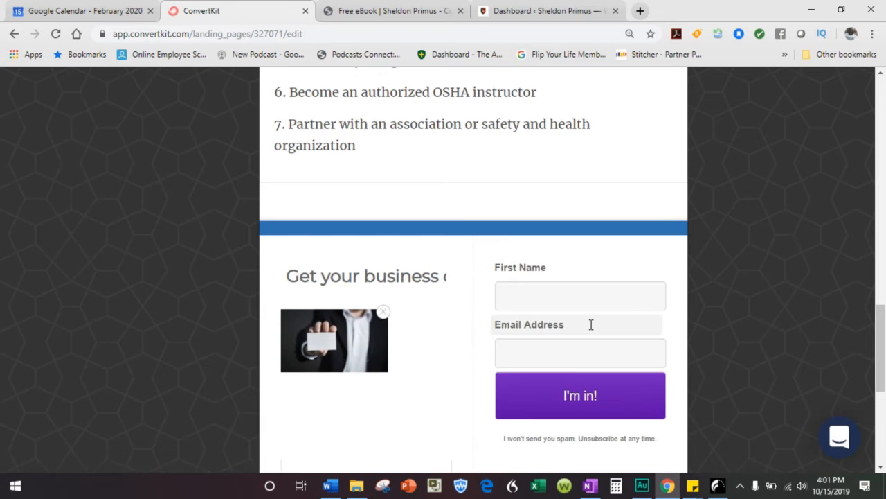
{"action": "scroll", "coordinate": [589, 329], "scroll_direction": "up", "scroll_amount": 10}
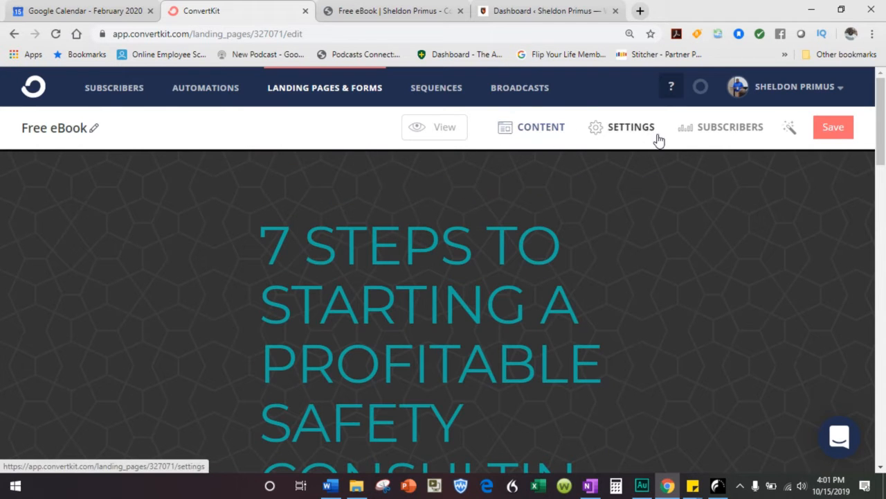
{"action": "left_click", "coordinate": [787, 133]}
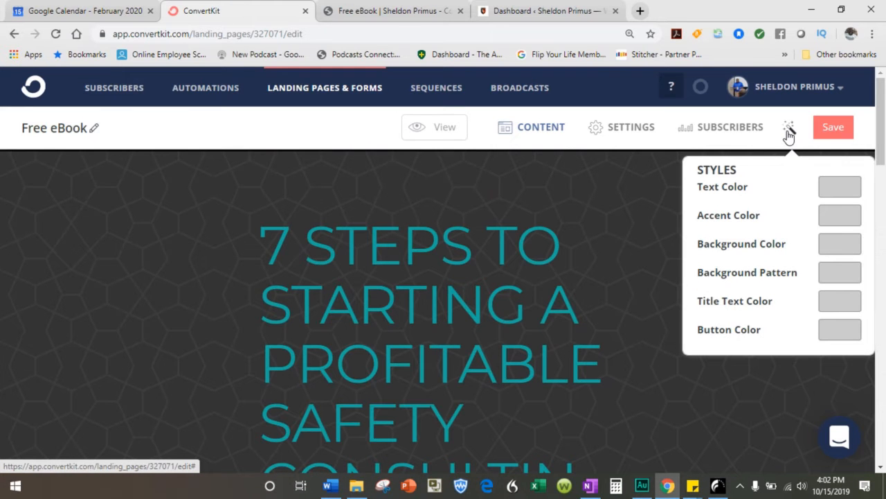
Set the landing page's text color to dark purple 4d184d and check the page text.
{"action": "left_click", "coordinate": [857, 194]}
{"action": "left_click", "coordinate": [776, 259]}
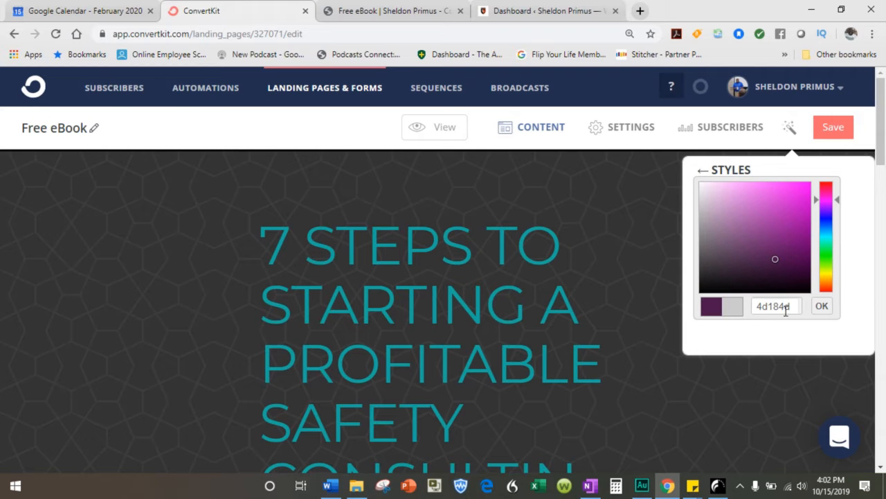
{"action": "left_click", "coordinate": [820, 308]}
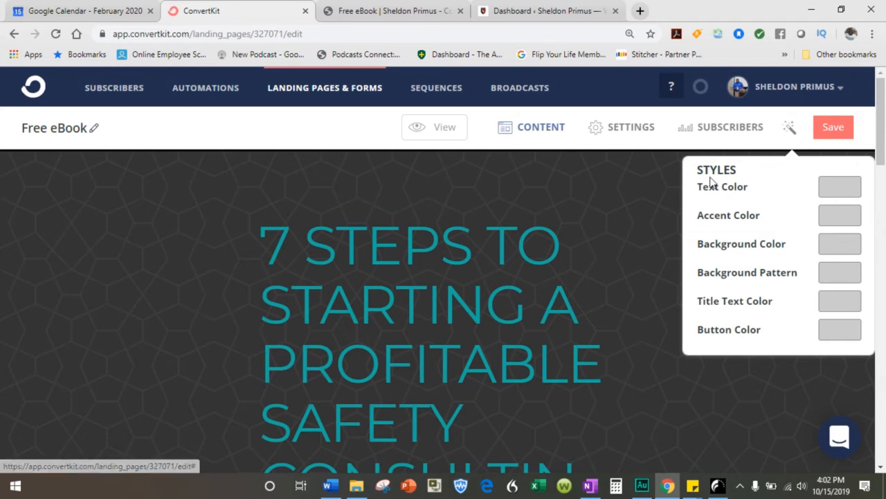
{"action": "scroll", "coordinate": [522, 261], "scroll_direction": "down", "scroll_amount": 9}
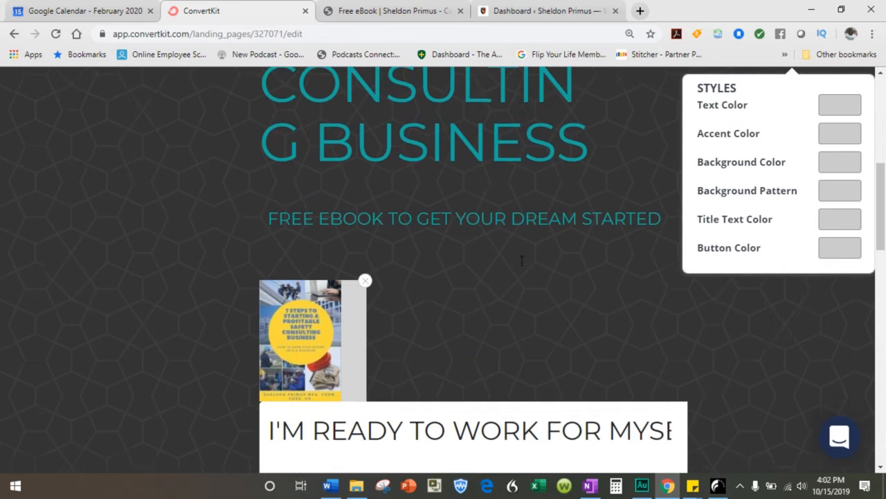
{"action": "scroll", "coordinate": [522, 261], "scroll_direction": "up", "scroll_amount": 9}
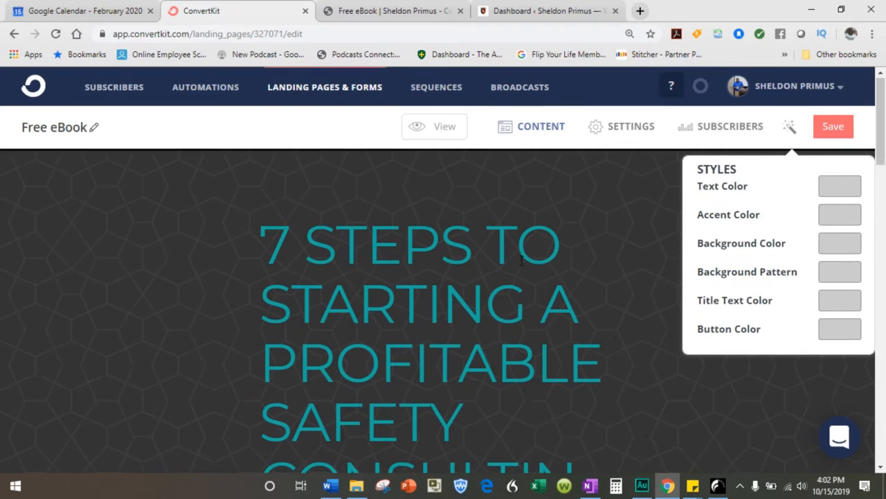
Reload the landing page's content editor and review the page from its title down to the end.
{"action": "left_click", "coordinate": [532, 138]}
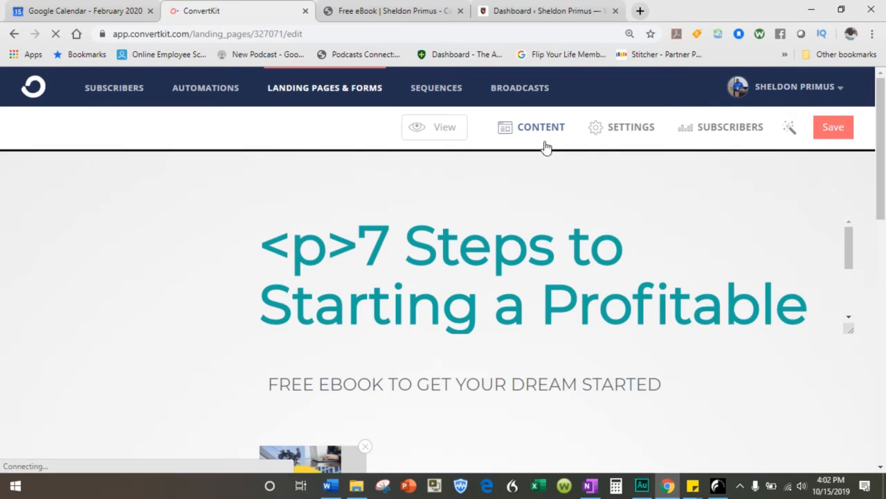
{"action": "scroll", "coordinate": [519, 245], "scroll_direction": "down", "scroll_amount": 2}
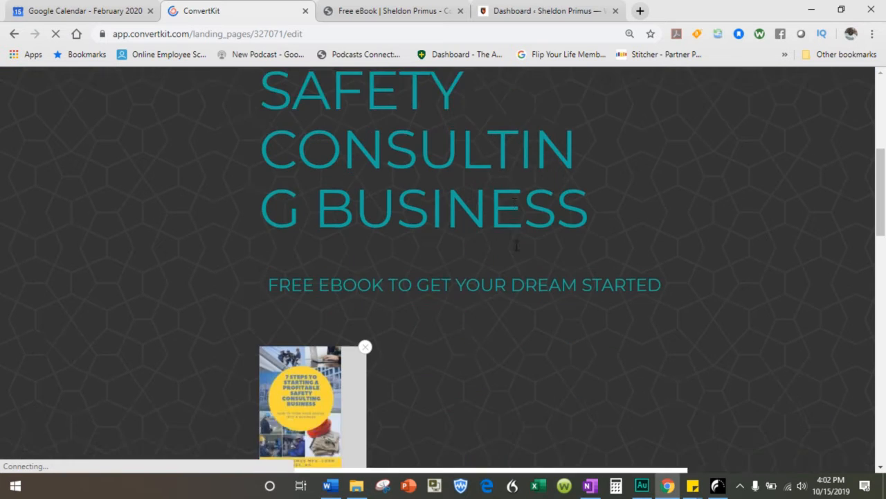
{"action": "scroll", "coordinate": [519, 245], "scroll_direction": "down", "scroll_amount": 3}
{"action": "scroll", "coordinate": [567, 201], "scroll_direction": "down", "scroll_amount": 10}
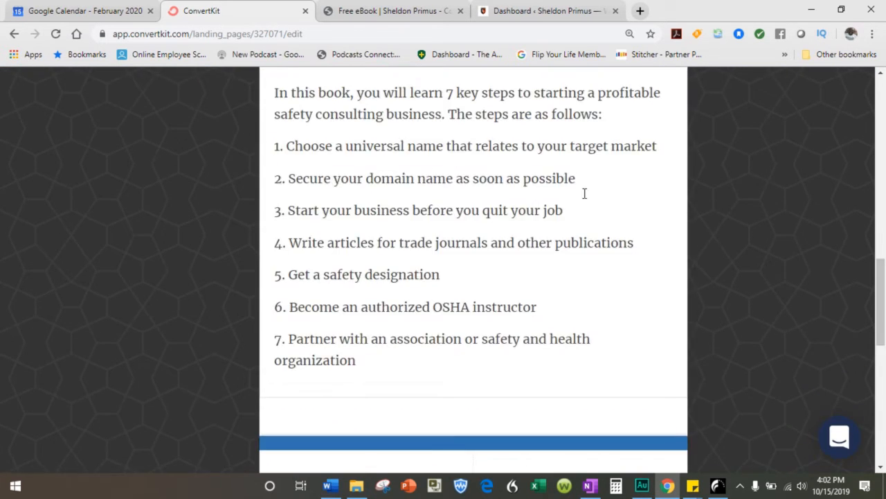
{"action": "scroll", "coordinate": [583, 199], "scroll_direction": "down", "scroll_amount": 7}
{"action": "scroll", "coordinate": [584, 198], "scroll_direction": "up", "scroll_amount": 20}
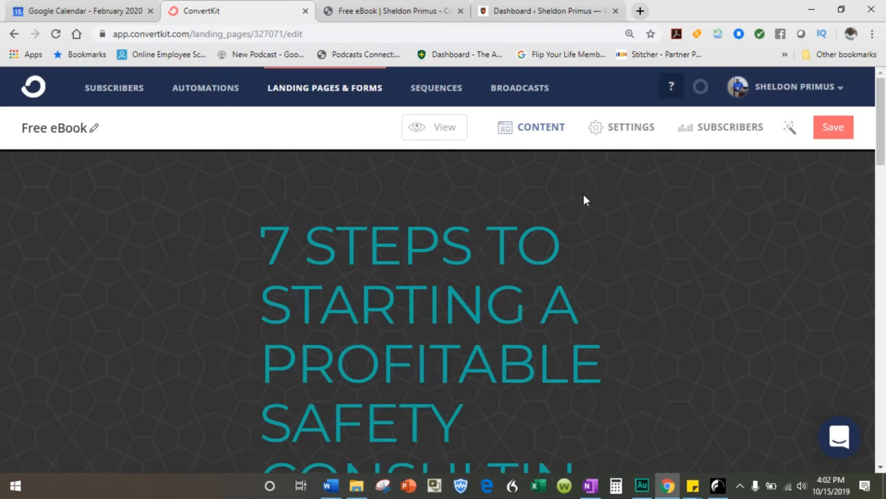
Check the landing page's main settings, and save the page from its content editor.
{"action": "left_click", "coordinate": [631, 128]}
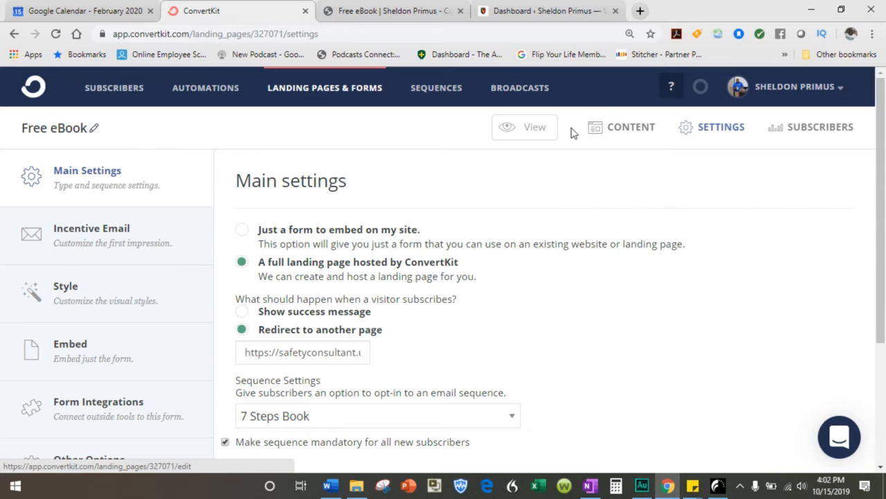
{"action": "left_click", "coordinate": [648, 135]}
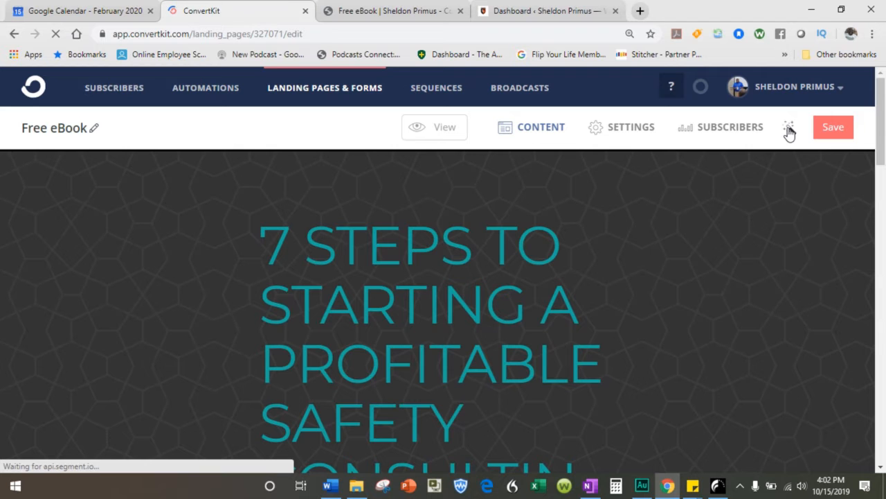
{"action": "left_click", "coordinate": [789, 131]}
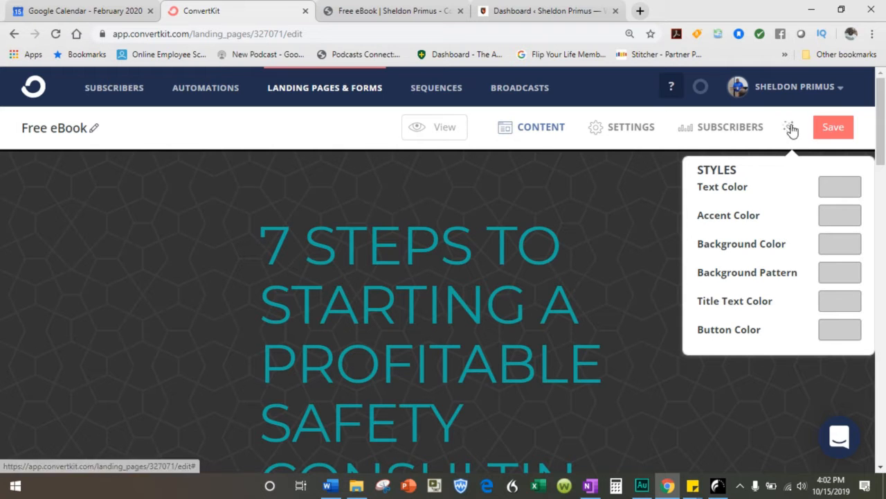
{"action": "left_click", "coordinate": [829, 132]}
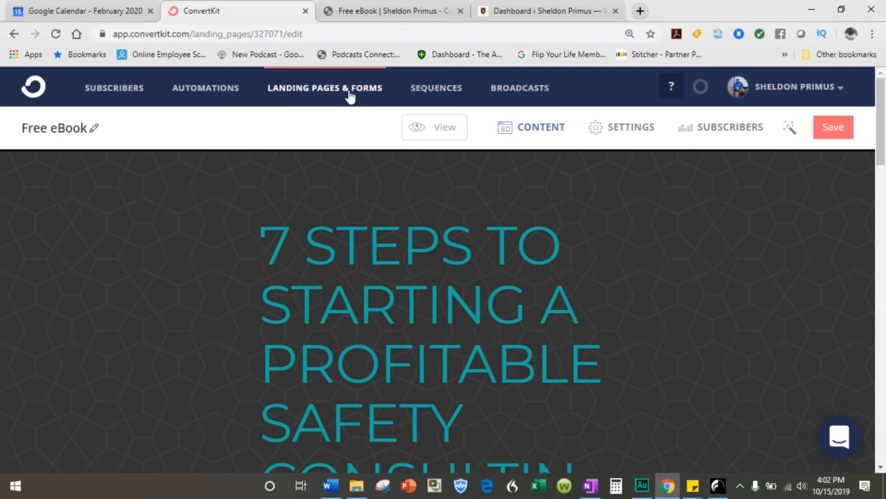
Look through the overview of all landing pages and forms, and view the published Free eBook page.
{"action": "left_click", "coordinate": [333, 91]}
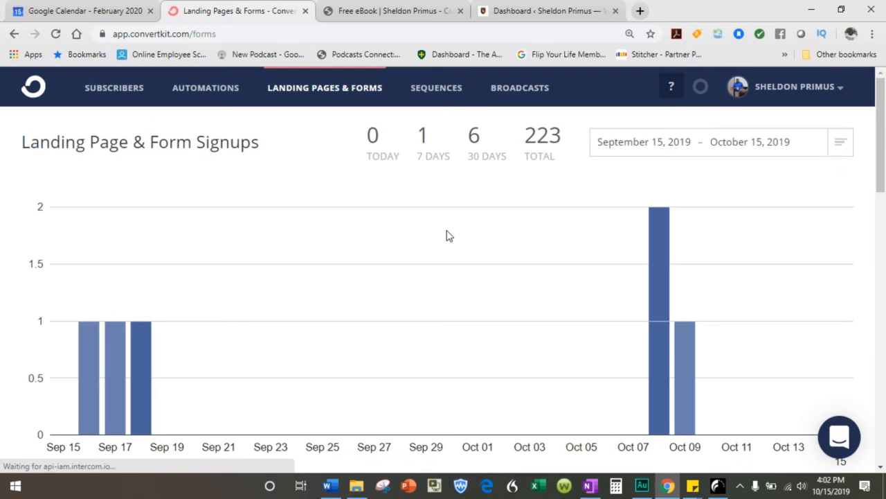
{"action": "scroll", "coordinate": [447, 236], "scroll_direction": "down", "scroll_amount": 15}
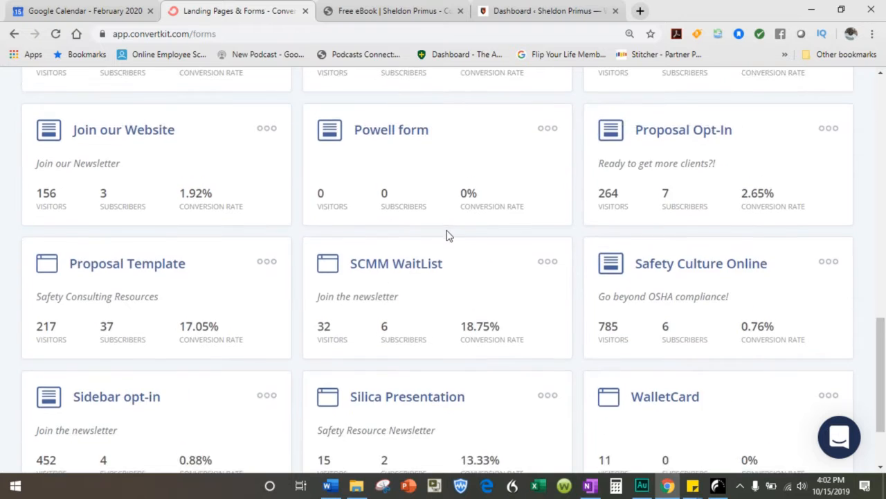
{"action": "scroll", "coordinate": [447, 236], "scroll_direction": "down", "scroll_amount": 2}
{"action": "scroll", "coordinate": [447, 236], "scroll_direction": "up", "scroll_amount": 15}
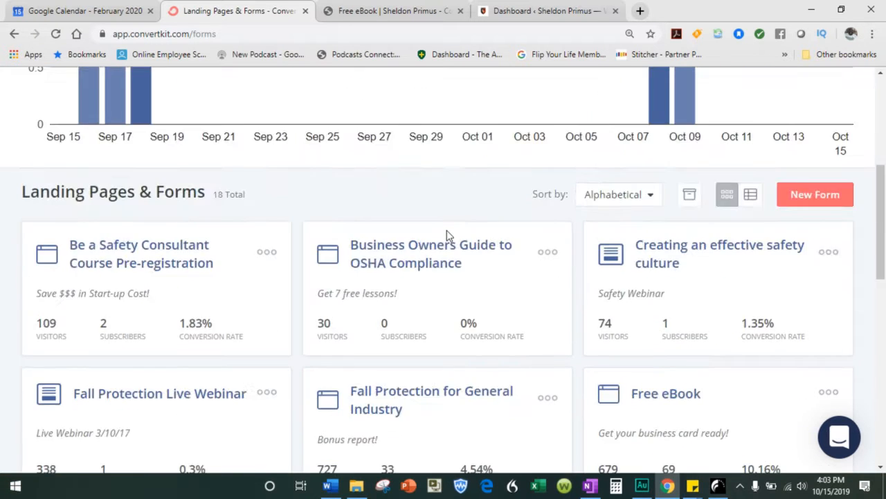
{"action": "left_click", "coordinate": [367, 11]}
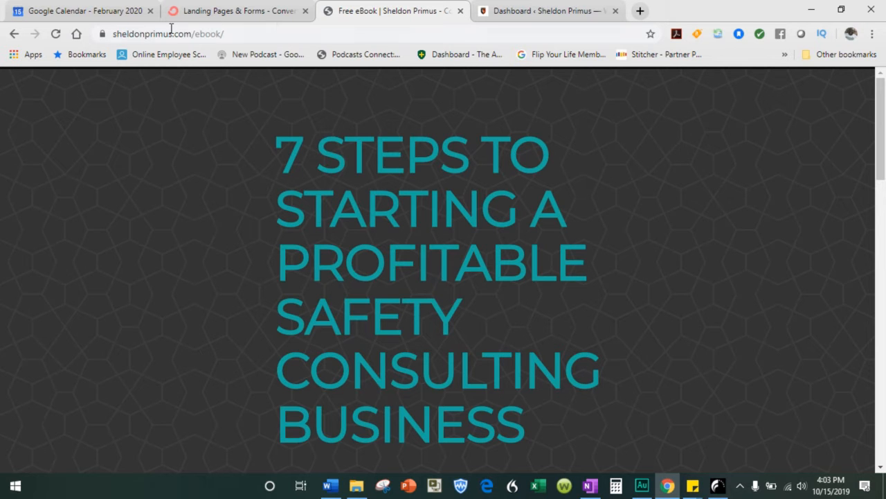
Switch to the WordPress dashboard and find the ConvertKit plugin among the installed plugins.
{"action": "left_click", "coordinate": [533, 11]}
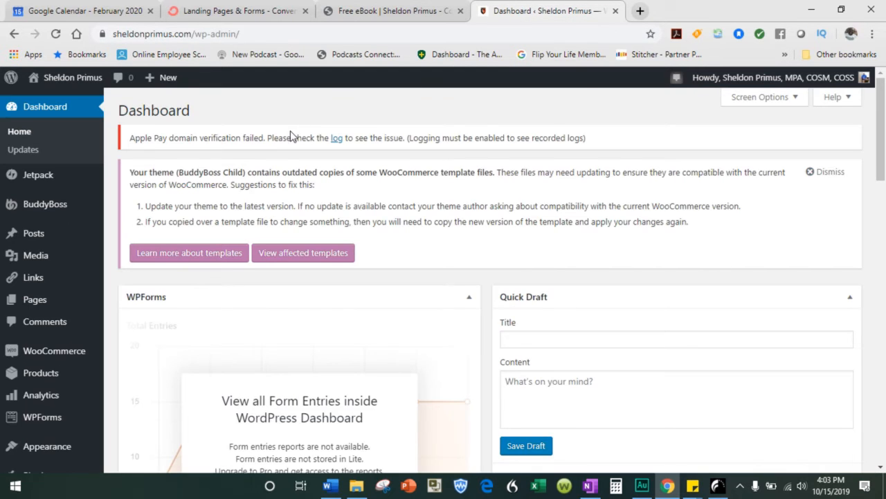
{"action": "scroll", "coordinate": [65, 214], "scroll_direction": "down", "scroll_amount": 5}
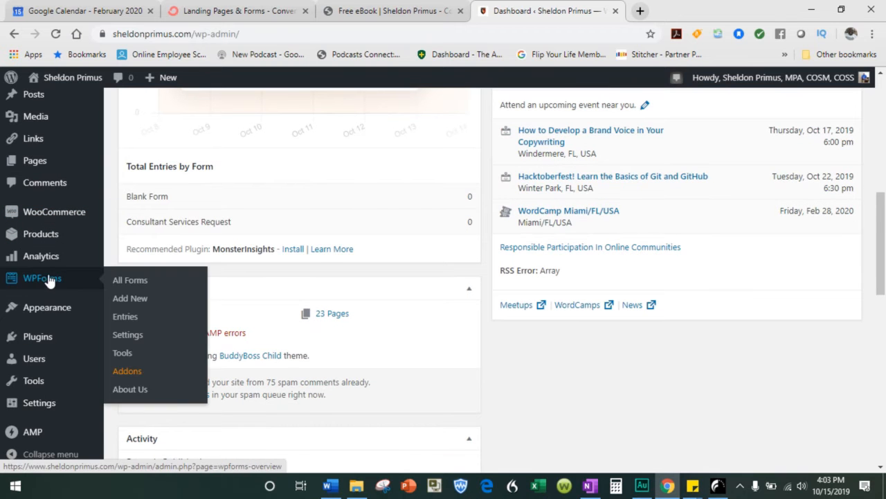
{"action": "scroll", "coordinate": [236, 223], "scroll_direction": "down", "scroll_amount": 7}
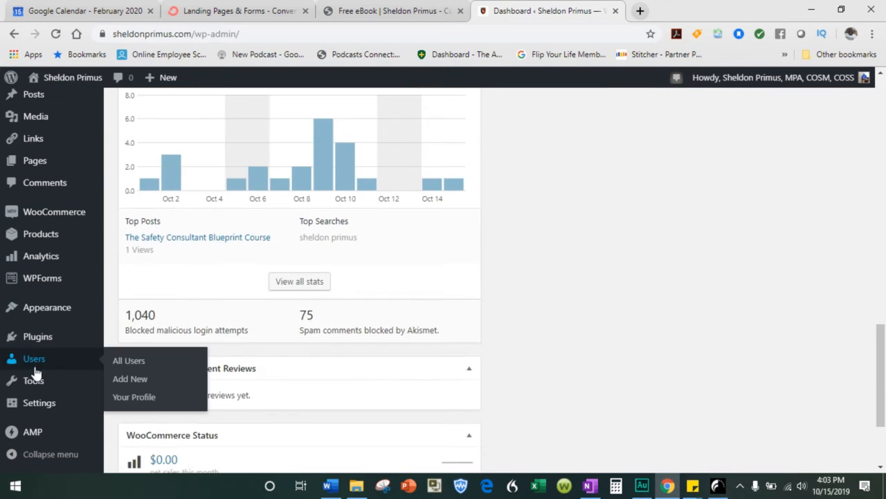
{"action": "scroll", "coordinate": [35, 372], "scroll_direction": "up", "scroll_amount": 6}
{"action": "scroll", "coordinate": [35, 372], "scroll_direction": "up", "scroll_amount": 6}
{"action": "scroll", "coordinate": [55, 300], "scroll_direction": "down", "scroll_amount": 5}
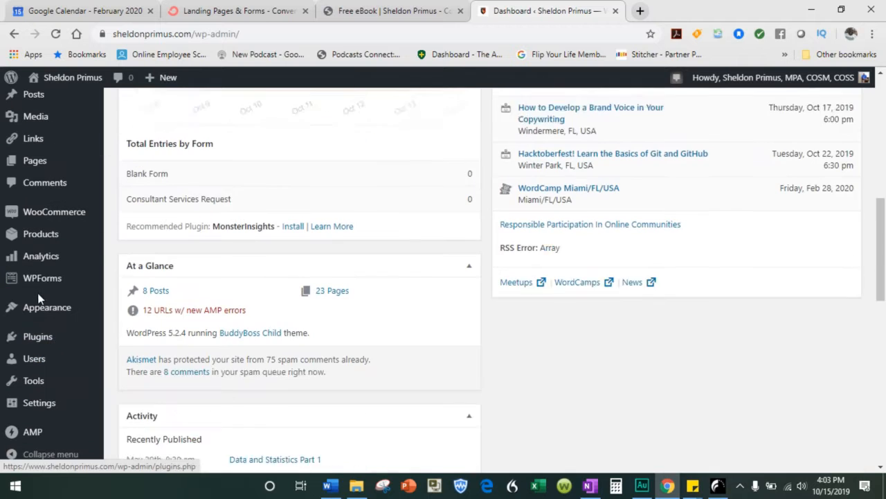
{"action": "scroll", "coordinate": [69, 264], "scroll_direction": "down", "scroll_amount": 2}
{"action": "mouse_move", "coordinate": [52, 337]}
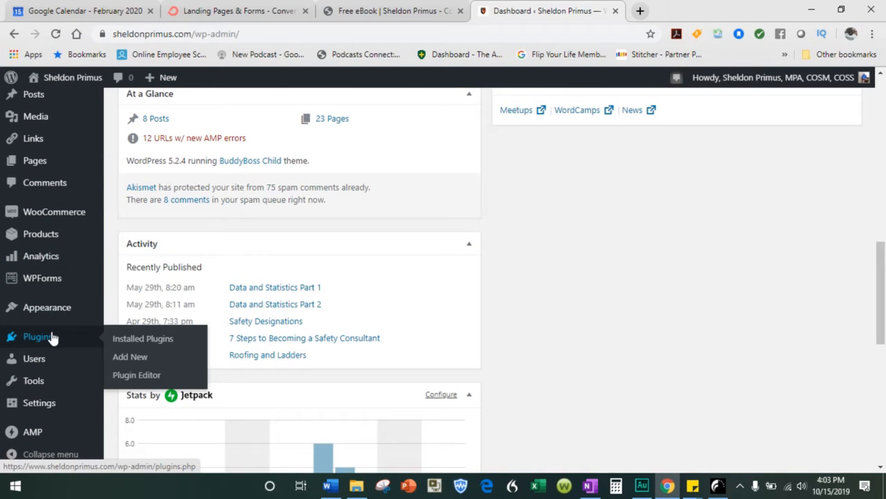
{"action": "left_click", "coordinate": [148, 343]}
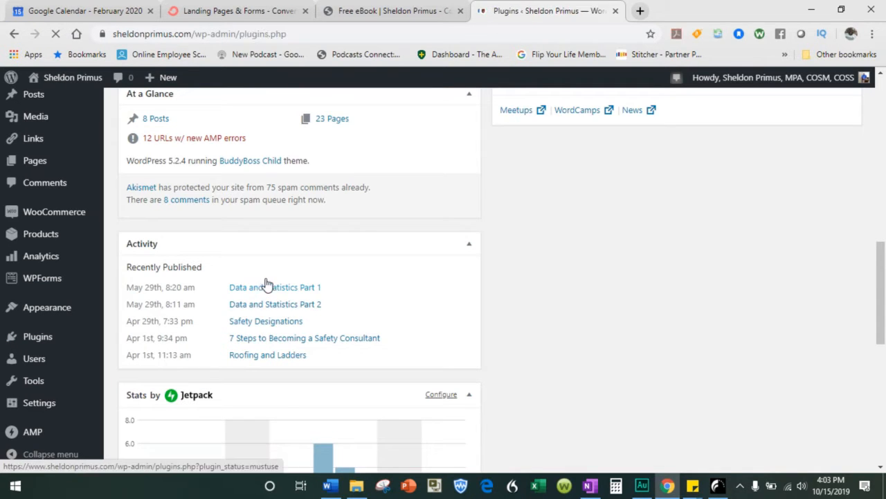
{"action": "scroll", "coordinate": [266, 277], "scroll_direction": "down", "scroll_amount": 8}
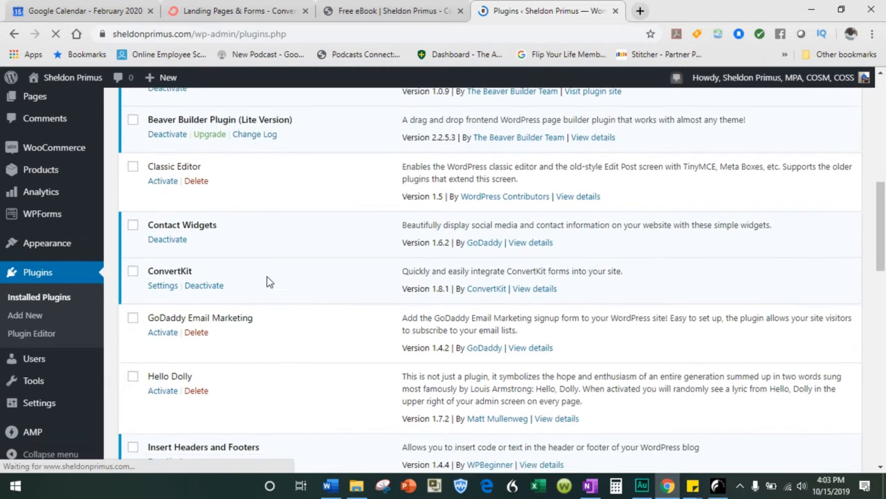
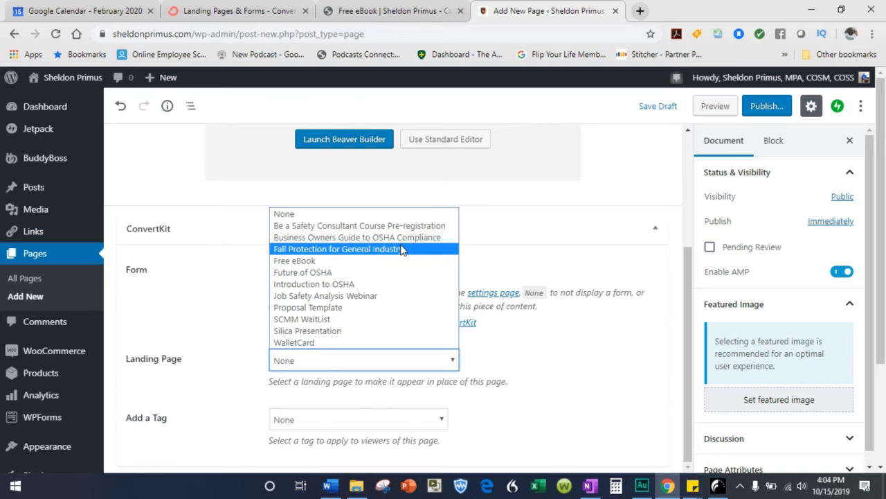
Set the new page's ConvertKit landing page to Future of OSHA and its viewer tag to OSHA Compliance.
{"action": "left_click", "coordinate": [337, 272]}
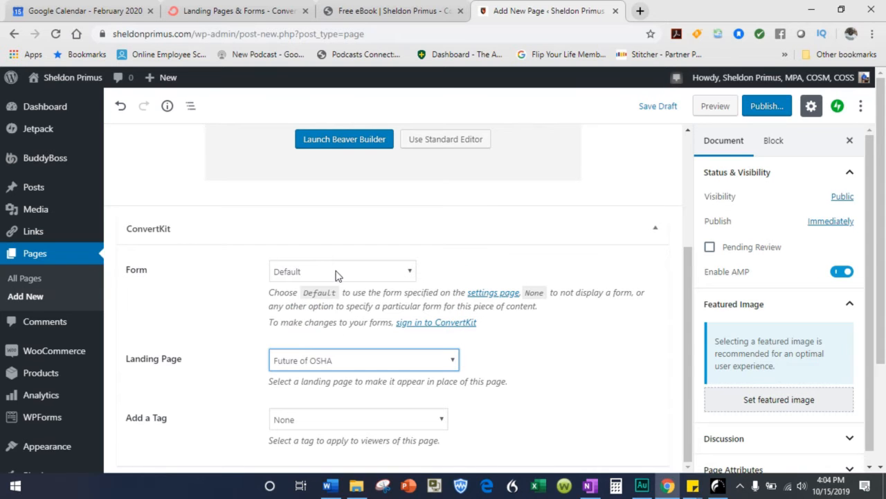
{"action": "left_click", "coordinate": [327, 419]}
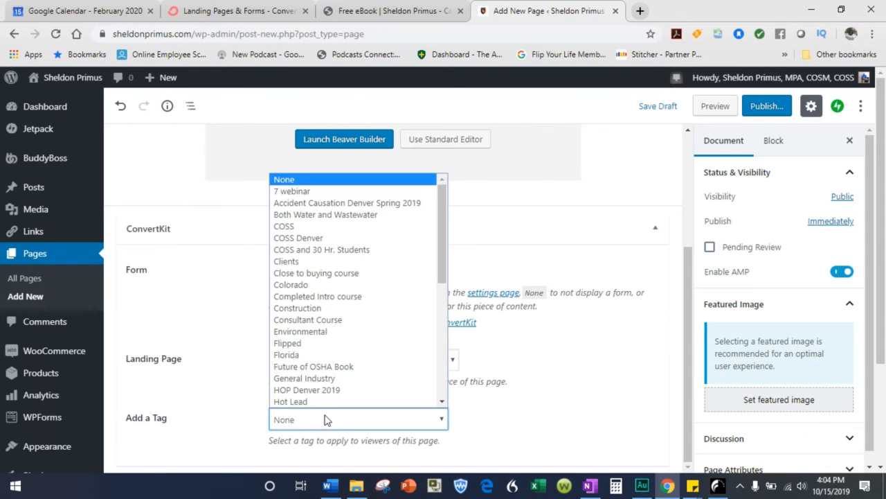
{"action": "scroll", "coordinate": [329, 262], "scroll_direction": "down", "scroll_amount": 8}
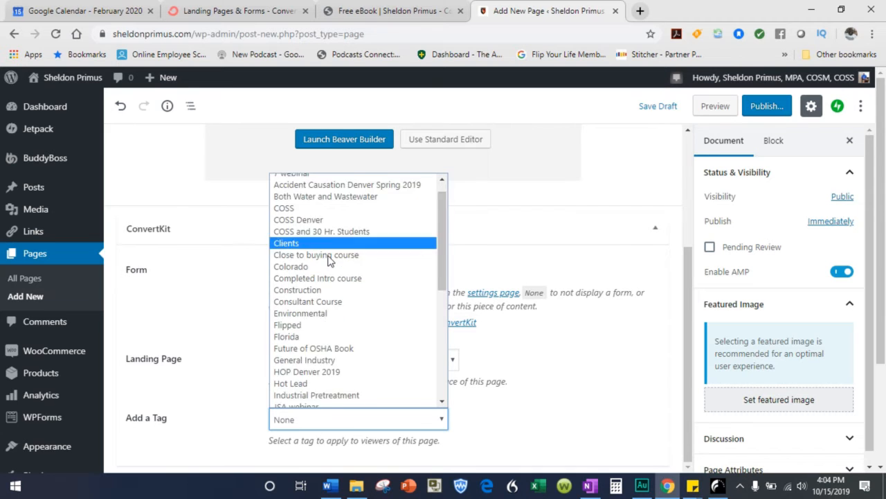
{"action": "scroll", "coordinate": [329, 263], "scroll_direction": "up", "scroll_amount": 3}
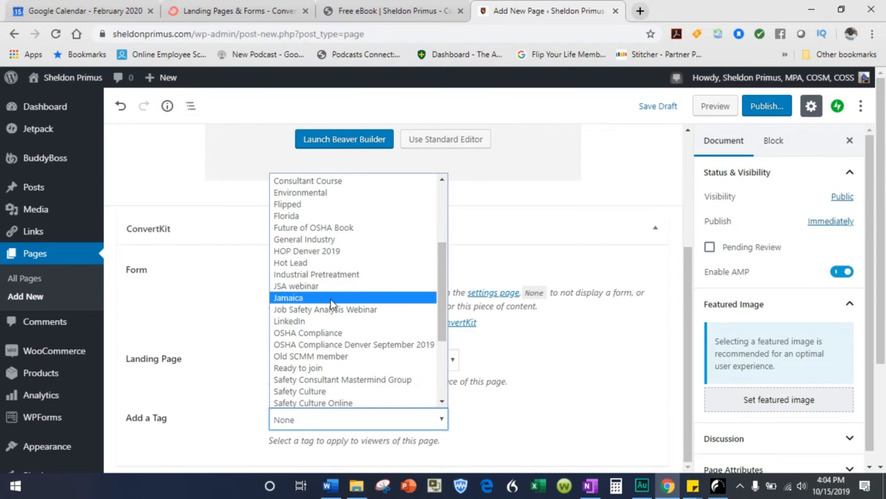
{"action": "left_click", "coordinate": [320, 333]}
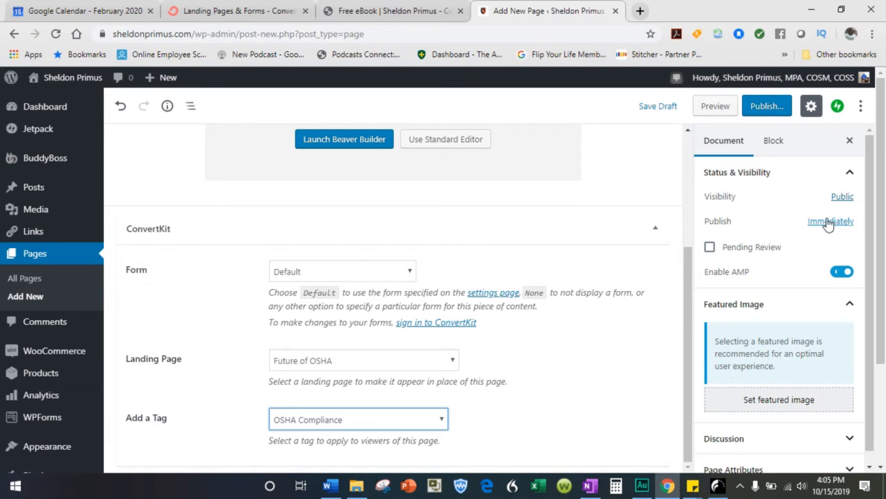
Change the new page's visibility to Private and publish it privately.
{"action": "left_click", "coordinate": [843, 199]}
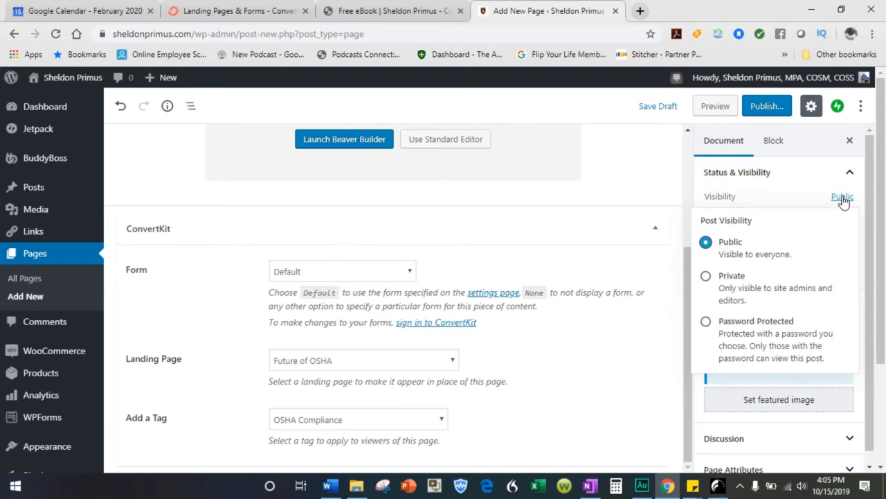
{"action": "left_click", "coordinate": [705, 277]}
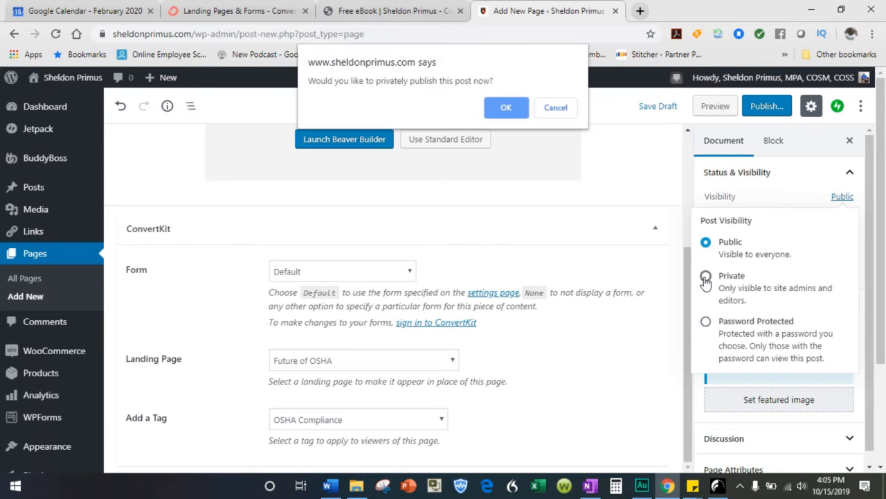
{"action": "left_click", "coordinate": [513, 108]}
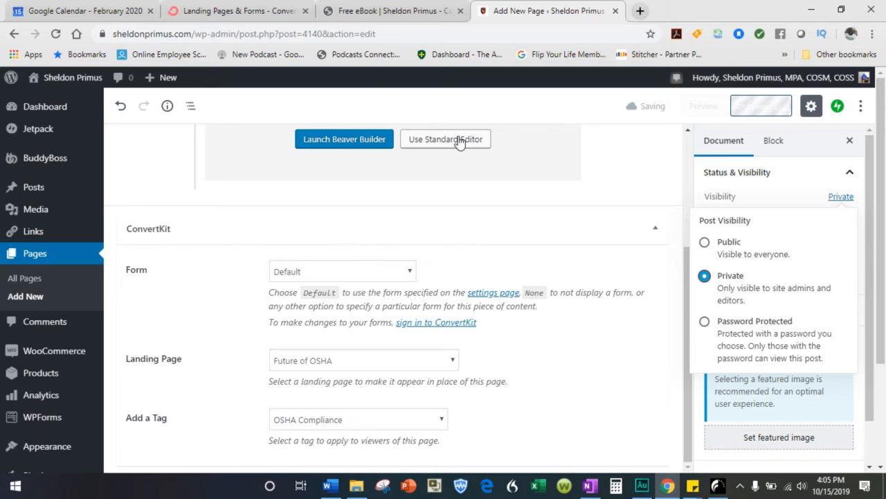
Return to ConvertKit and browse the landing pages and forms down to the end of the list.
{"action": "left_click", "coordinate": [251, 10]}
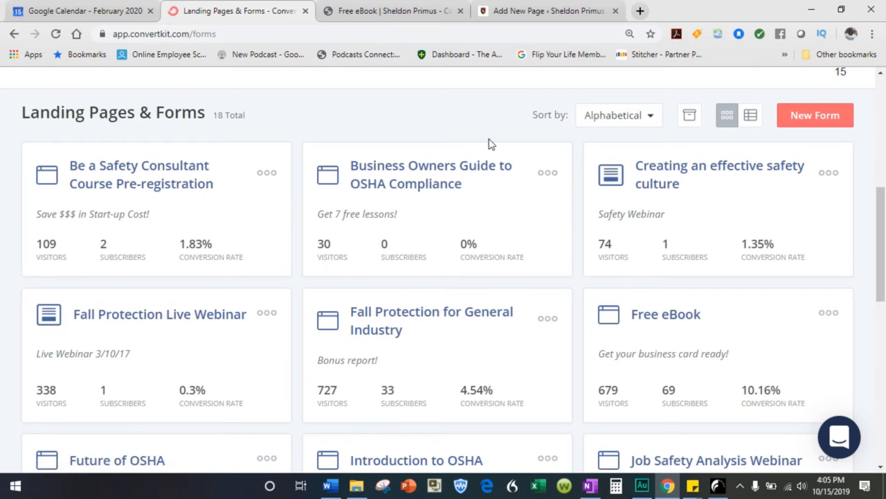
{"action": "scroll", "coordinate": [368, 150], "scroll_direction": "down", "scroll_amount": 2}
{"action": "scroll", "coordinate": [367, 150], "scroll_direction": "down", "scroll_amount": 4}
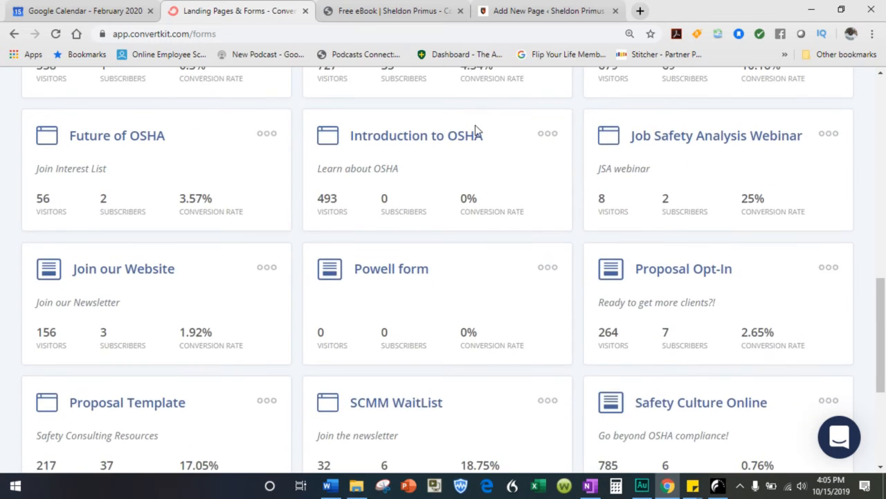
{"action": "scroll", "coordinate": [312, 162], "scroll_direction": "down", "scroll_amount": 2}
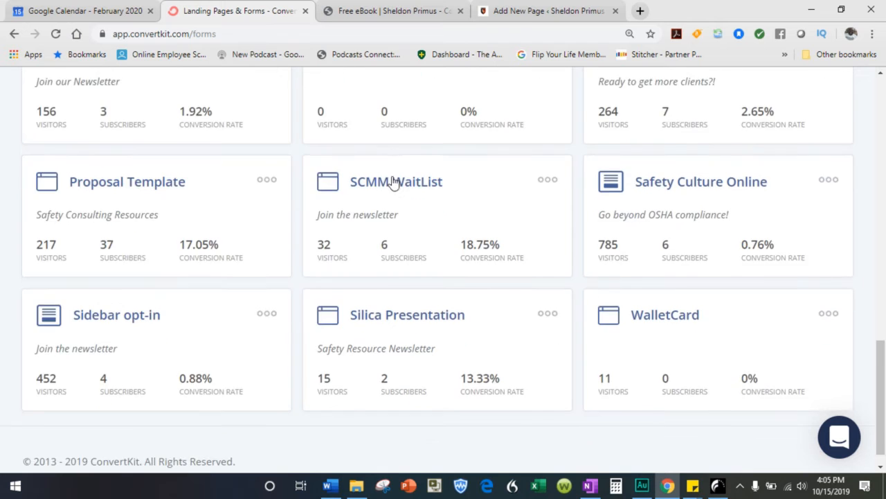
Open the Future of OSHA landing page from the landing pages and forms list and view its content in the editor.
{"action": "scroll", "coordinate": [410, 180], "scroll_direction": "up", "scroll_amount": 2}
{"action": "scroll", "coordinate": [410, 180], "scroll_direction": "up", "scroll_amount": 1}
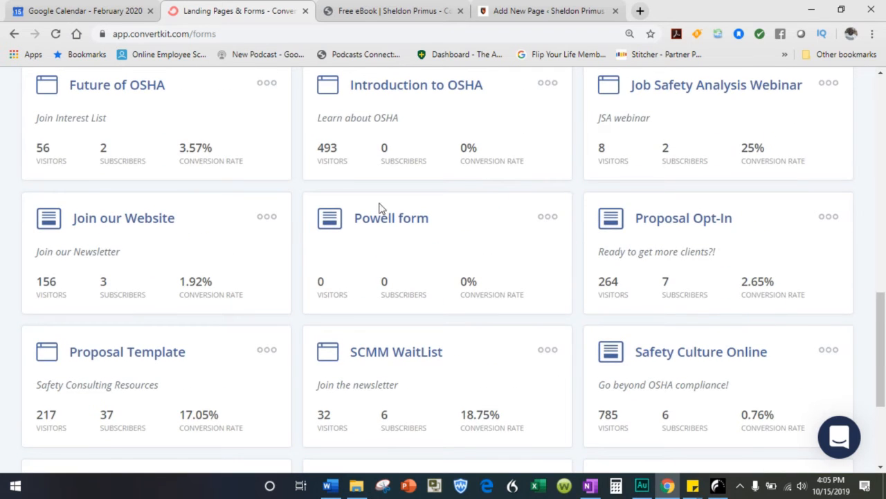
{"action": "scroll", "coordinate": [263, 219], "scroll_direction": "up", "scroll_amount": 2}
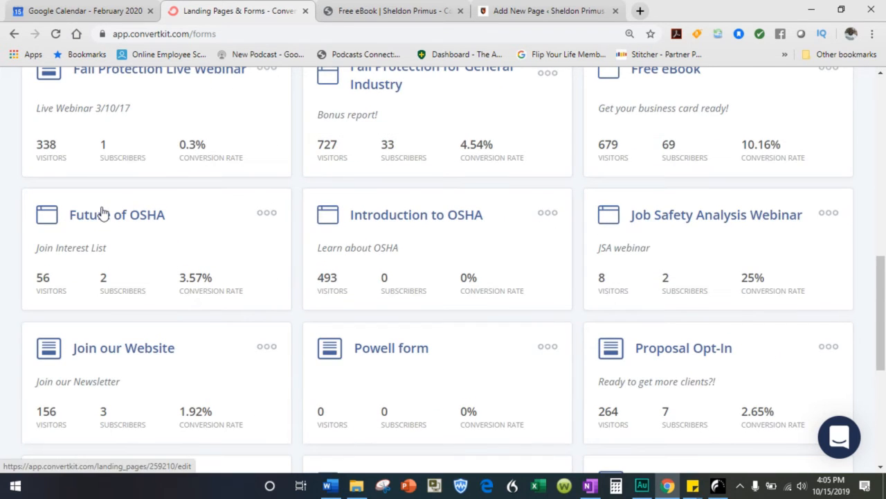
{"action": "left_click", "coordinate": [102, 213]}
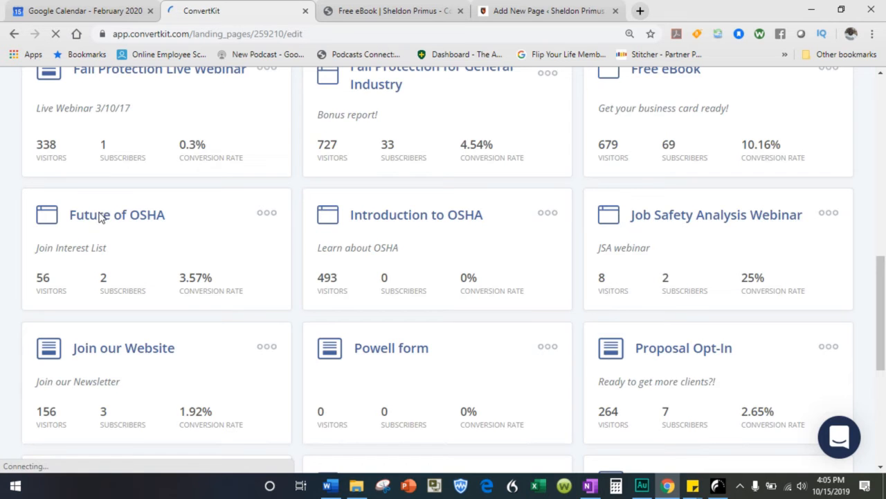
{"action": "scroll", "coordinate": [374, 204], "scroll_direction": "down", "scroll_amount": 4}
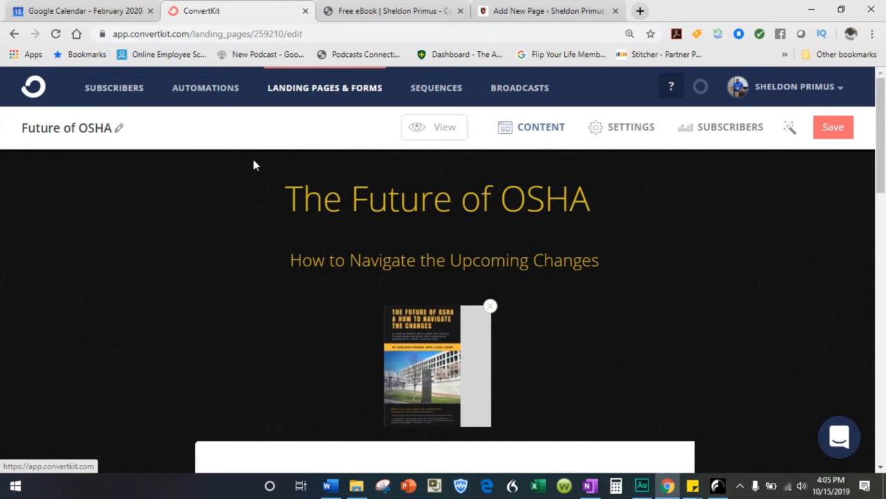
{"action": "scroll", "coordinate": [331, 164], "scroll_direction": "down", "scroll_amount": 1}
{"action": "scroll", "coordinate": [331, 163], "scroll_direction": "down", "scroll_amount": 1}
Switch to the WordPress page editor, view the privately published page, and look through it down to the Join Interest List form.
{"action": "left_click", "coordinate": [550, 13]}
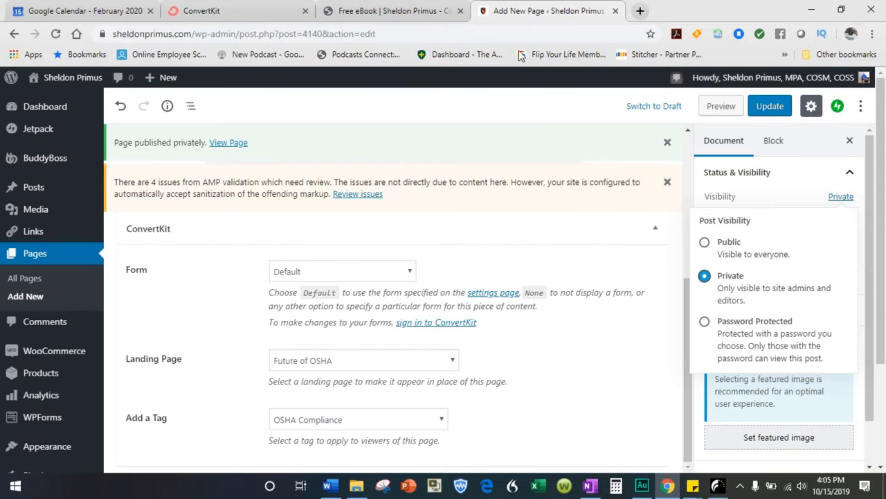
{"action": "left_click", "coordinate": [230, 144]}
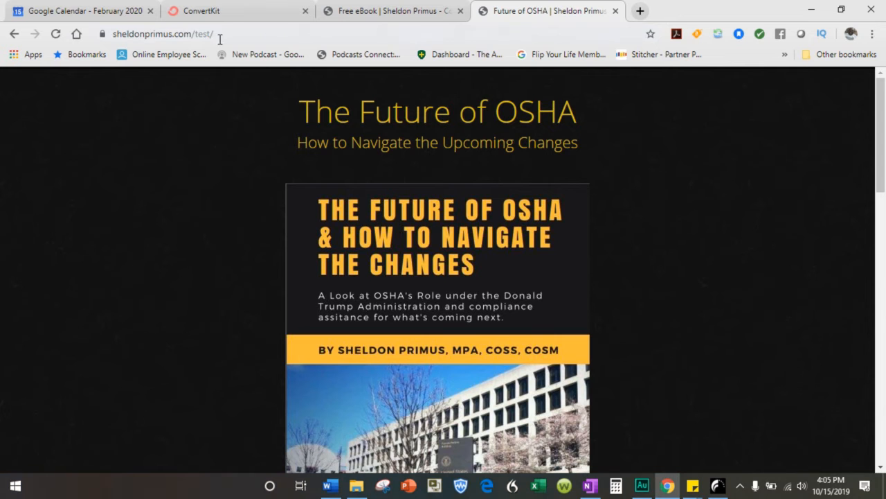
{"action": "scroll", "coordinate": [243, 158], "scroll_direction": "down", "scroll_amount": 6}
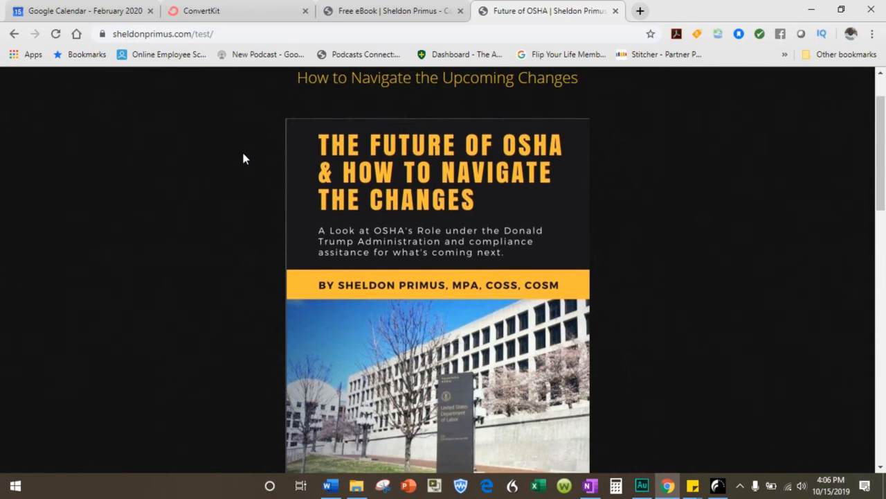
{"action": "scroll", "coordinate": [244, 159], "scroll_direction": "down", "scroll_amount": 8}
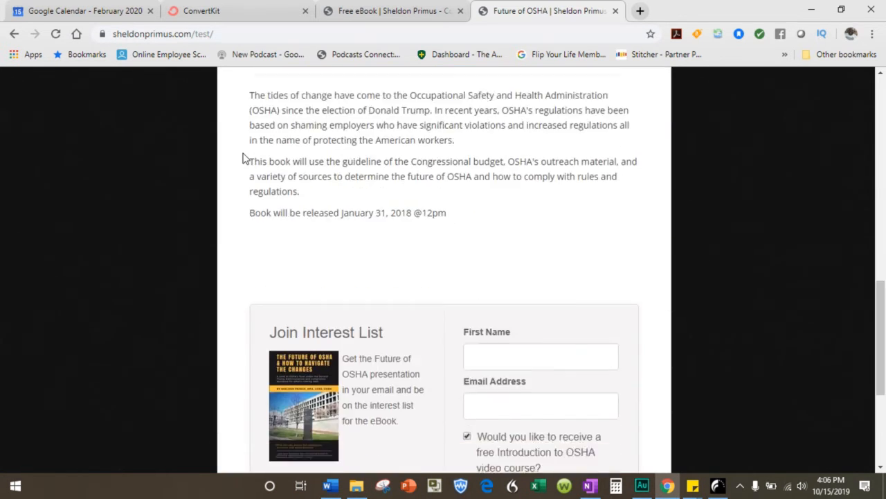
{"action": "scroll", "coordinate": [243, 157], "scroll_direction": "down", "scroll_amount": 1}
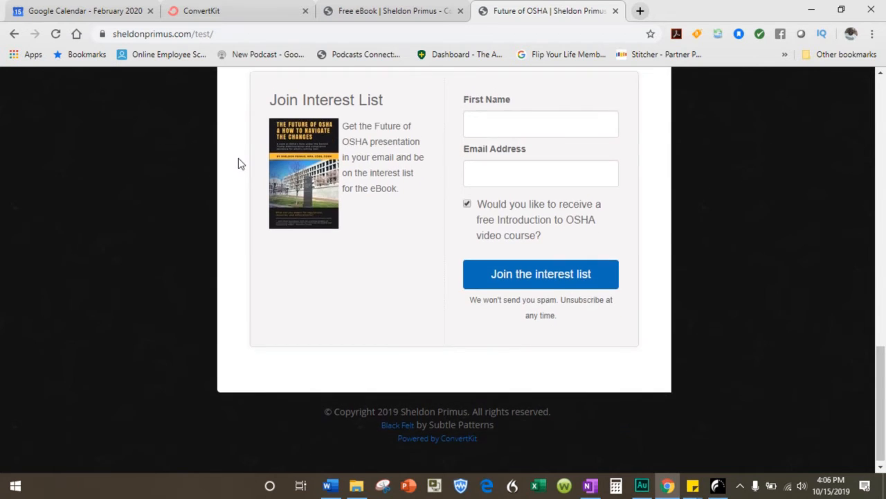
{"action": "scroll", "coordinate": [236, 164], "scroll_direction": "up", "scroll_amount": 12}
{"action": "scroll", "coordinate": [231, 172], "scroll_direction": "up", "scroll_amount": 1}
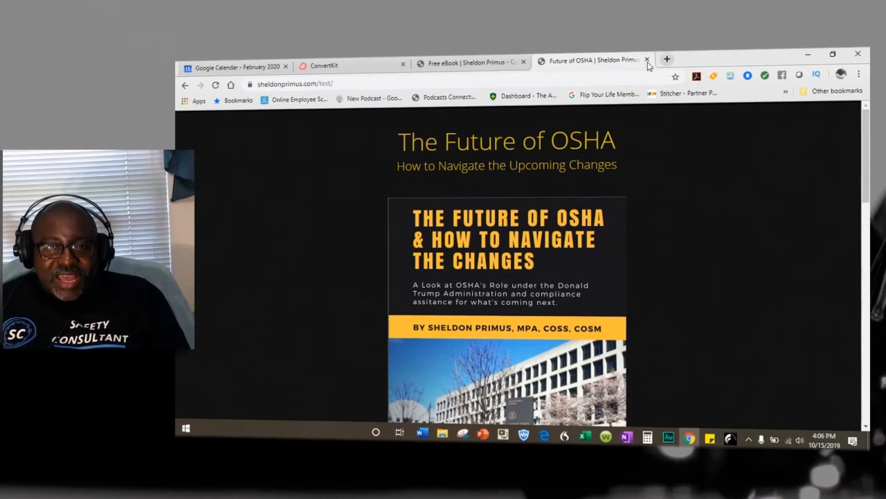
Go back from the published page to its WordPress editor, then return to the Future of OSHA landing page in ConvertKit.
{"action": "left_click", "coordinate": [188, 86]}
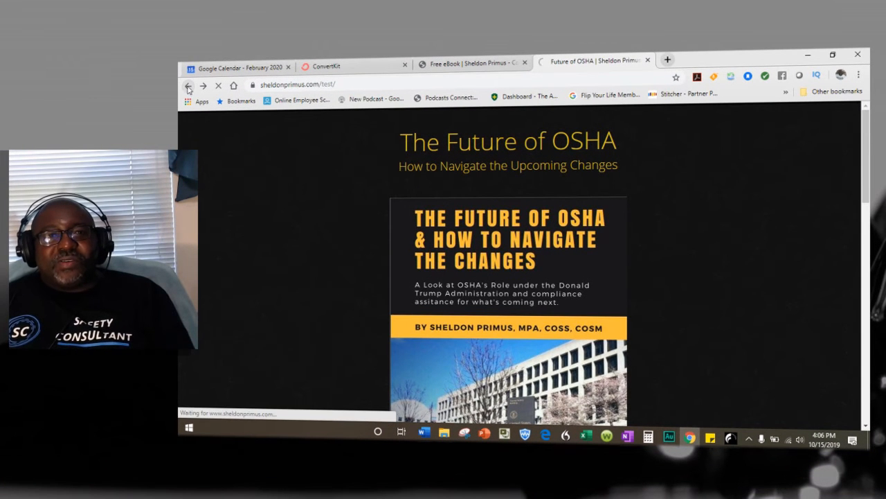
{"action": "left_click", "coordinate": [460, 69]}
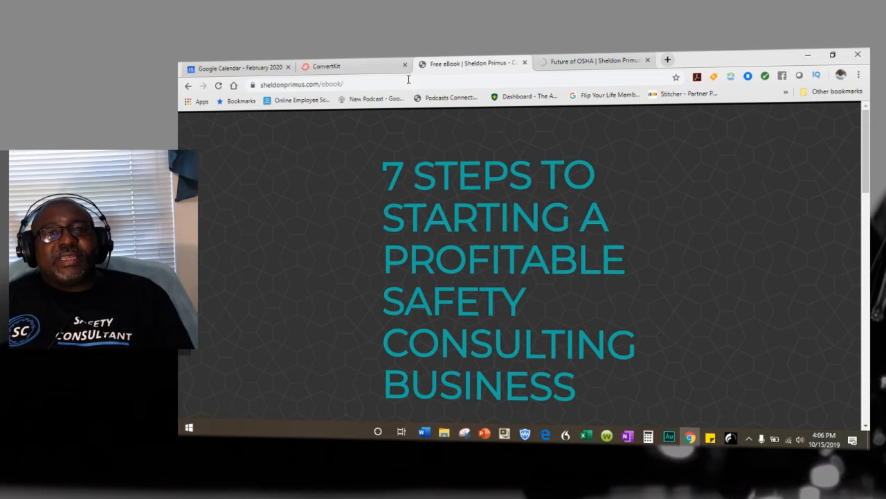
{"action": "left_click", "coordinate": [349, 67]}
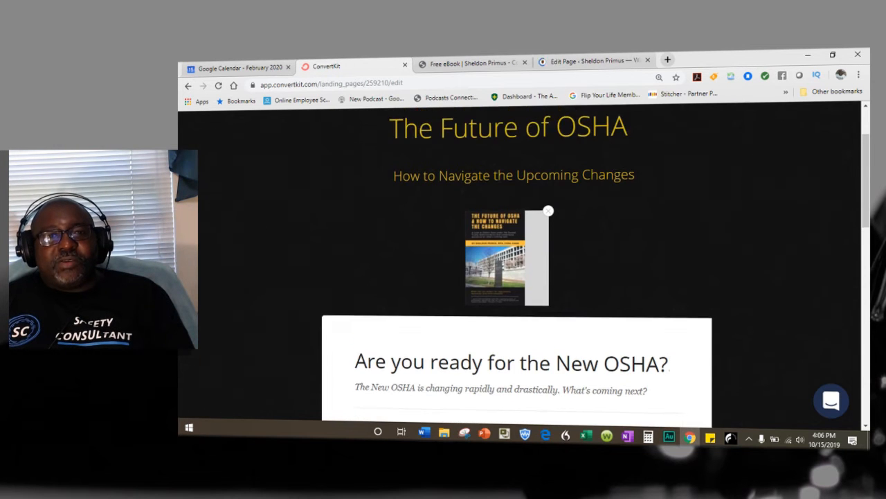
{"action": "left_click", "coordinate": [572, 63]}
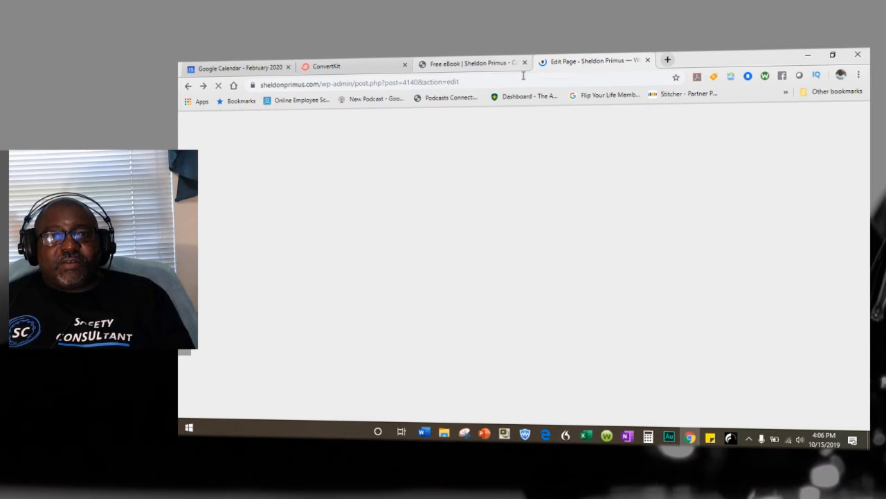
{"action": "left_click", "coordinate": [331, 67]}
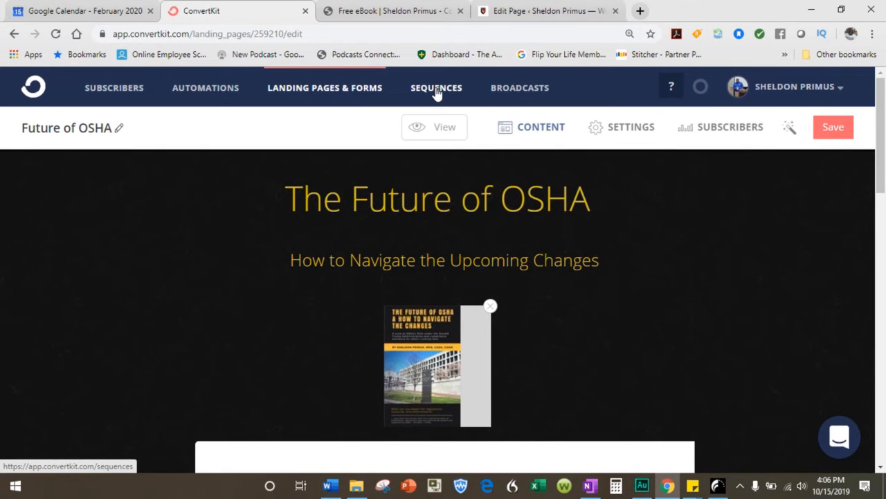
Open the ConvertKit email sequences and look over the list.
{"action": "left_click", "coordinate": [436, 93]}
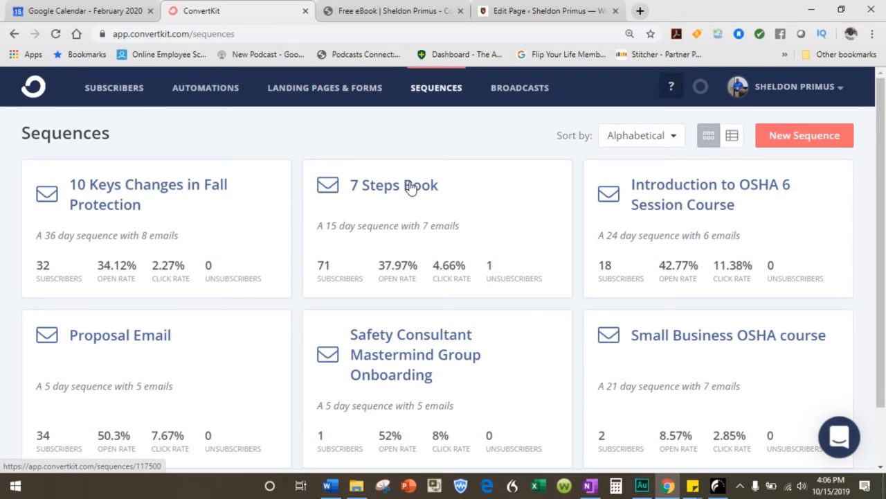
{"action": "scroll", "coordinate": [409, 185], "scroll_direction": "down", "scroll_amount": 2}
{"action": "scroll", "coordinate": [409, 186], "scroll_direction": "up", "scroll_amount": 2}
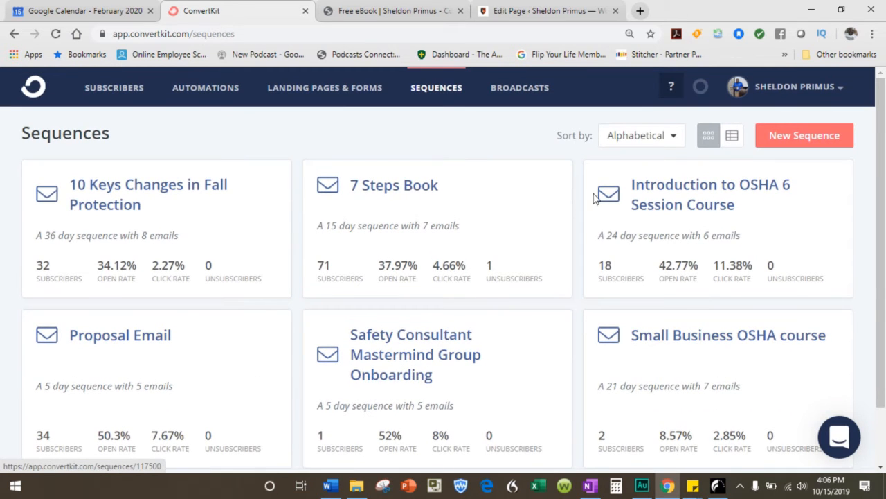
Open the Introduction to OSHA 6 Session Course sequence and read its first email through to the sign-off.
{"action": "left_click", "coordinate": [712, 194]}
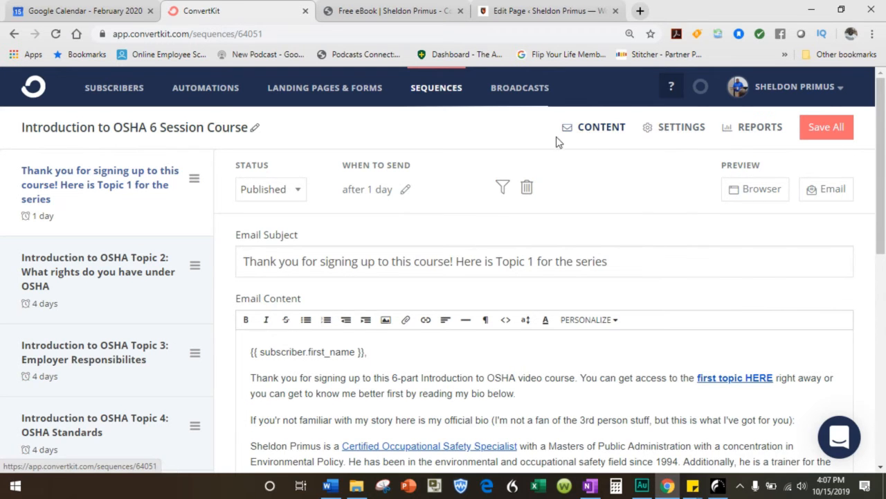
{"action": "scroll", "coordinate": [329, 259], "scroll_direction": "down", "scroll_amount": 3}
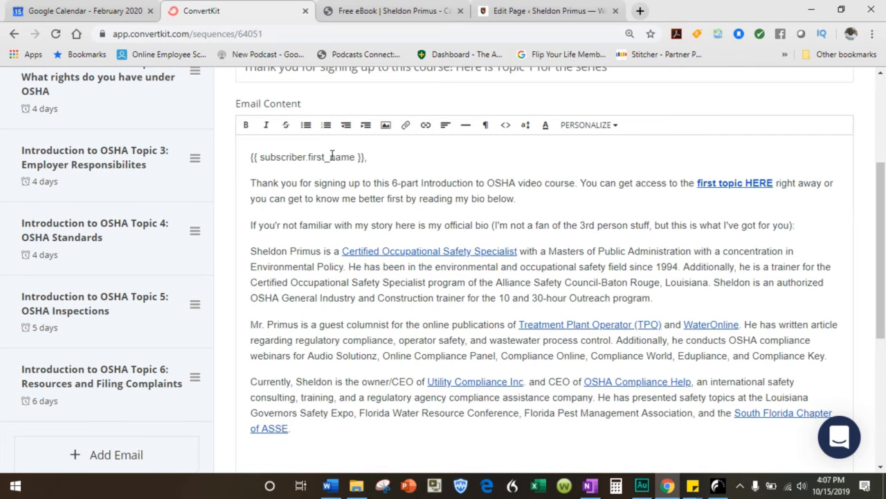
{"action": "scroll", "coordinate": [658, 163], "scroll_direction": "down", "scroll_amount": 1}
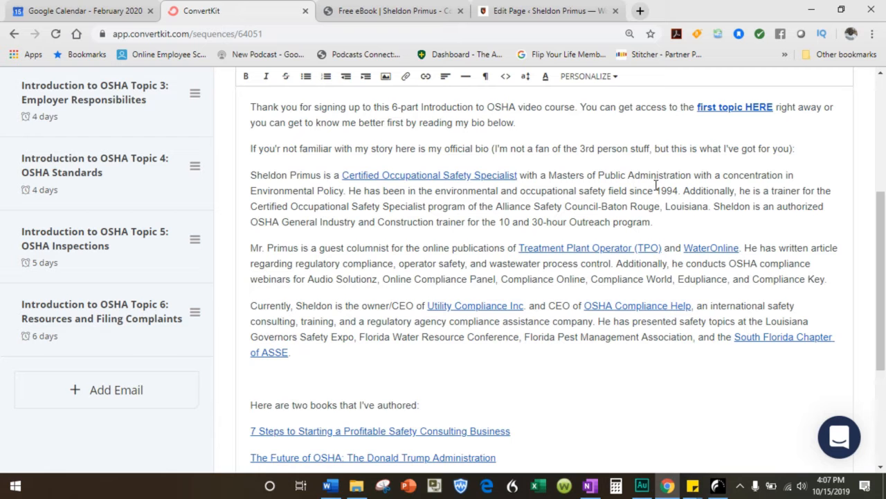
{"action": "scroll", "coordinate": [313, 179], "scroll_direction": "down", "scroll_amount": 3}
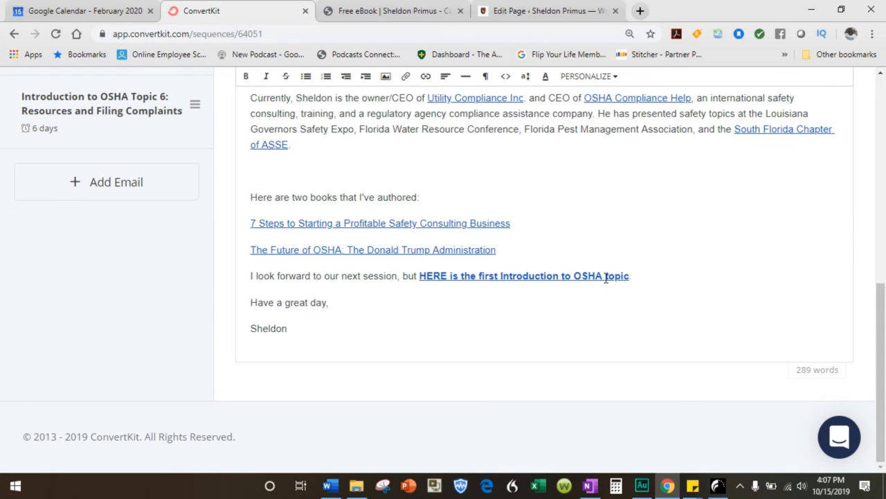
{"action": "scroll", "coordinate": [289, 279], "scroll_direction": "up", "scroll_amount": 10}
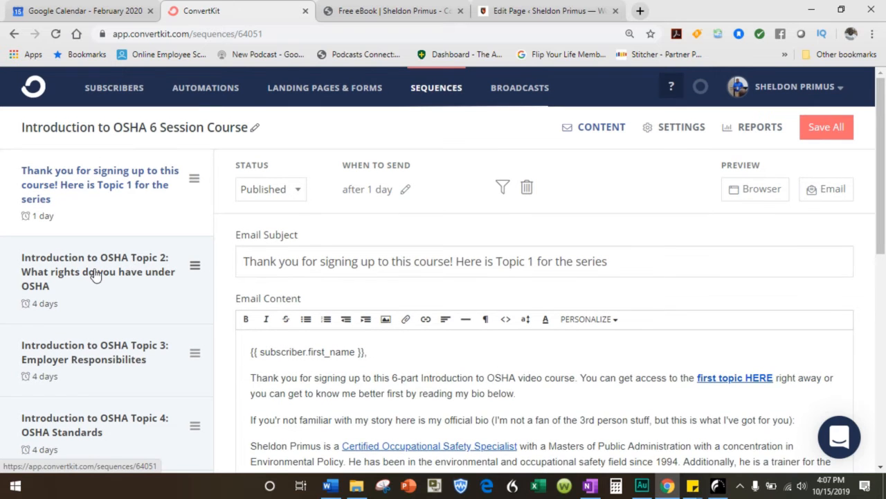
View the sequence's Topic 2 email on rights under OSHA and its Topic 6 email on resources and filing complaints.
{"action": "left_click", "coordinate": [96, 275]}
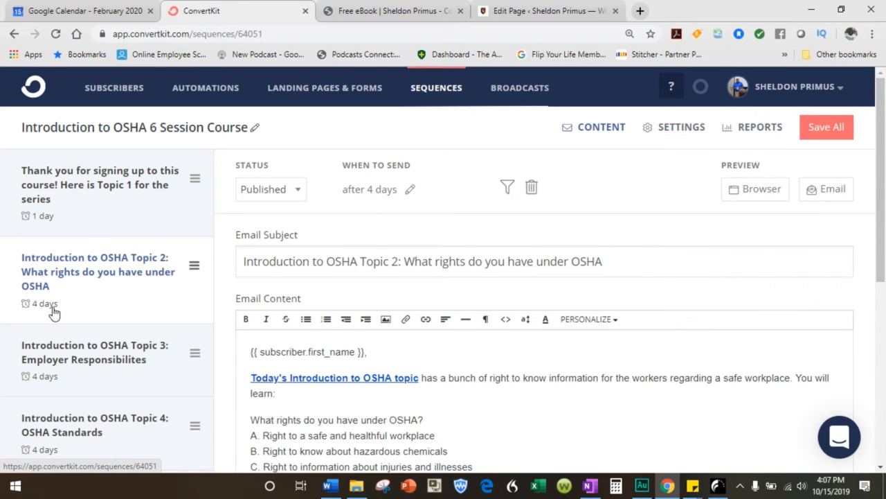
{"action": "scroll", "coordinate": [54, 313], "scroll_direction": "down", "scroll_amount": 2}
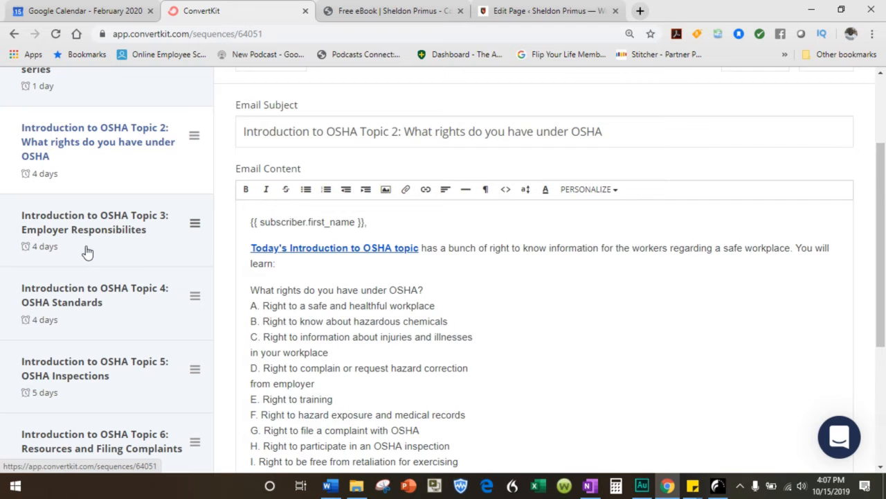
{"action": "scroll", "coordinate": [86, 252], "scroll_direction": "down", "scroll_amount": 2}
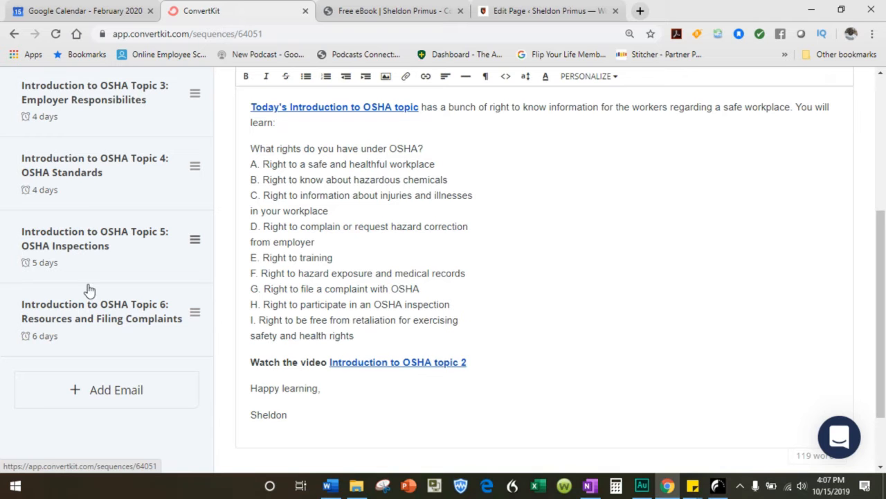
{"action": "left_click", "coordinate": [76, 311]}
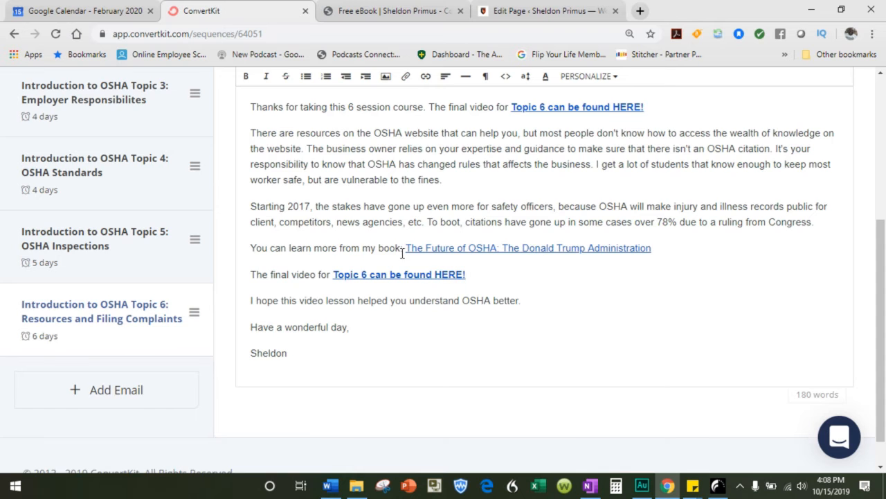
{"action": "scroll", "coordinate": [402, 253], "scroll_direction": "up", "scroll_amount": 3}
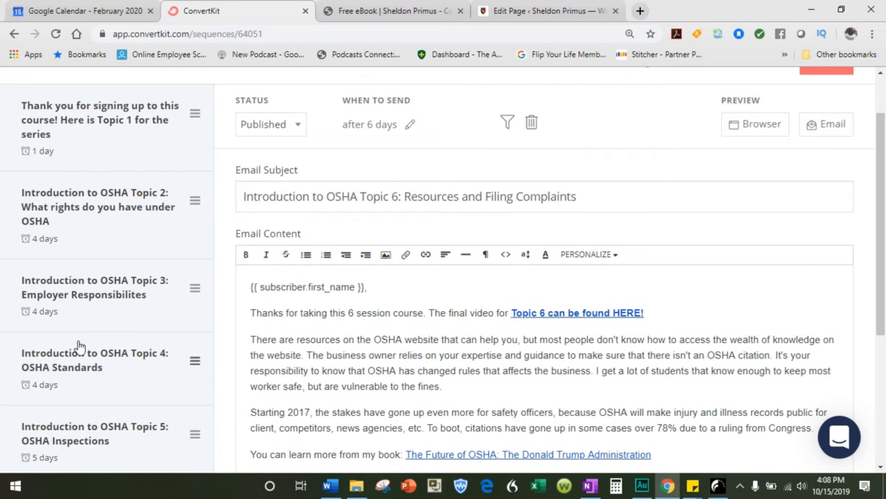
Open the Topic 3 Employer Responsibilities email, review it alongside the sequence's send delays, and save all the sequence's emails.
{"action": "left_click", "coordinate": [78, 350]}
{"action": "left_click", "coordinate": [81, 315]}
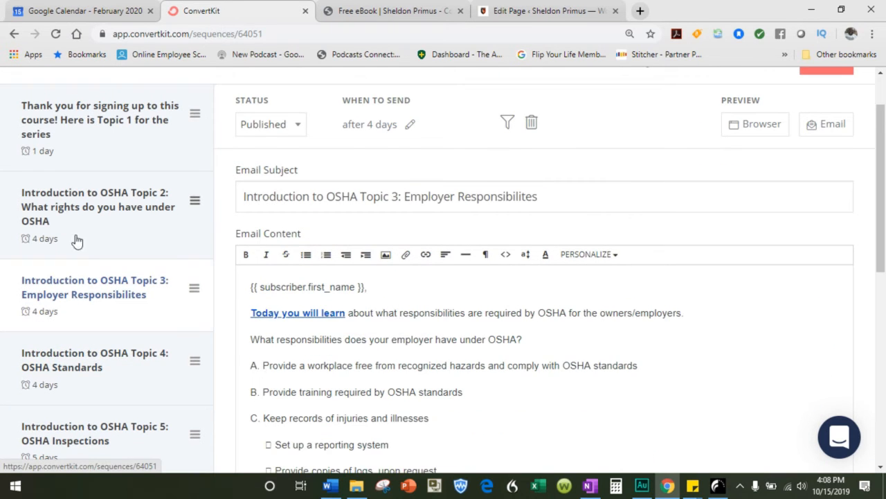
{"action": "scroll", "coordinate": [289, 312], "scroll_direction": "up", "scroll_amount": 2}
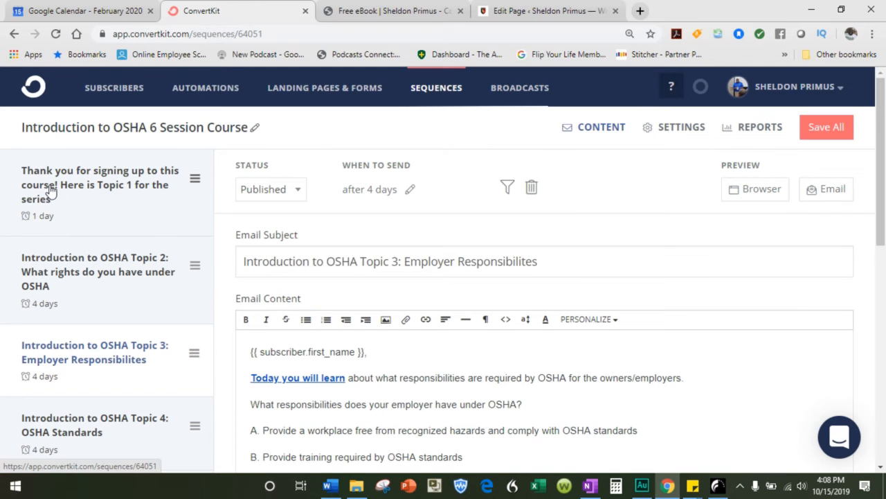
{"action": "scroll", "coordinate": [61, 286], "scroll_direction": "down", "scroll_amount": 2}
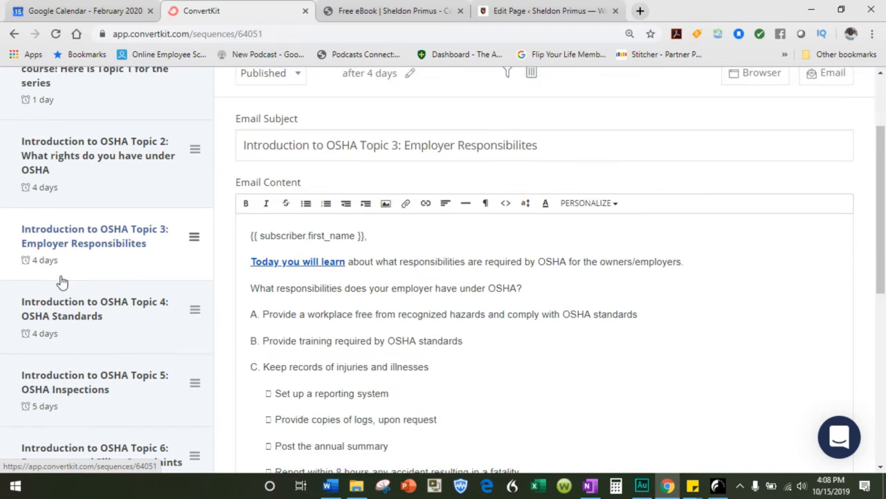
{"action": "scroll", "coordinate": [66, 249], "scroll_direction": "down", "scroll_amount": 3}
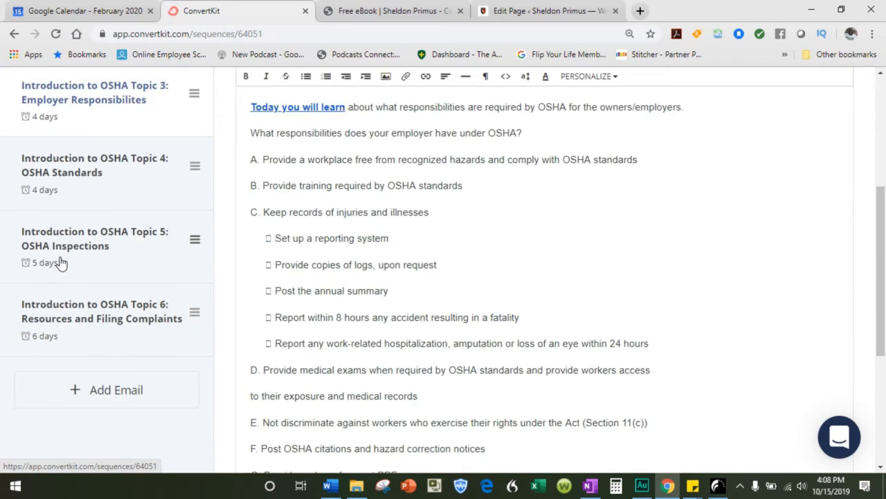
{"action": "scroll", "coordinate": [60, 260], "scroll_direction": "down", "scroll_amount": 2}
{"action": "scroll", "coordinate": [60, 259], "scroll_direction": "up", "scroll_amount": 7}
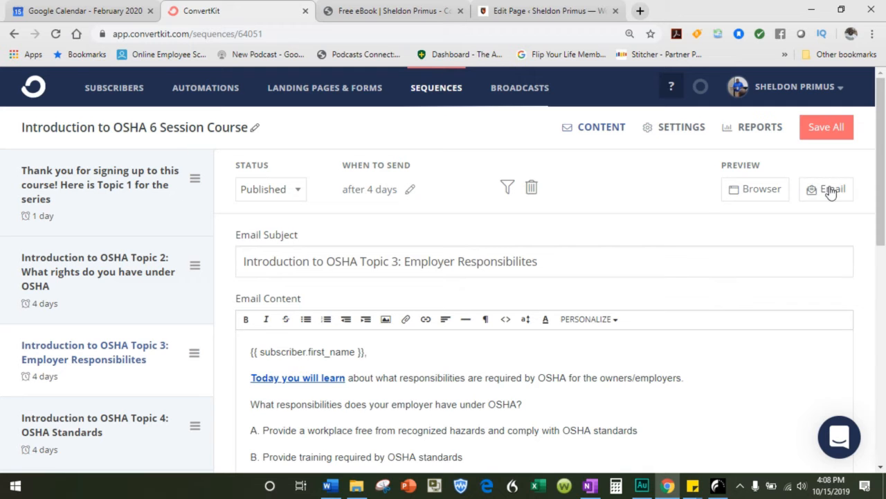
{"action": "left_click", "coordinate": [822, 134]}
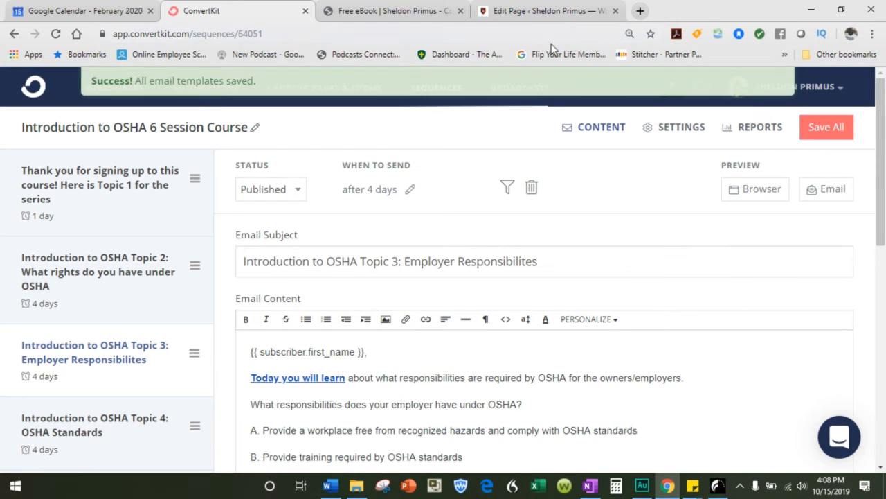
Switch past the published Free eBook page to the WordPress editor of the Test page.
{"action": "left_click", "coordinate": [395, 13]}
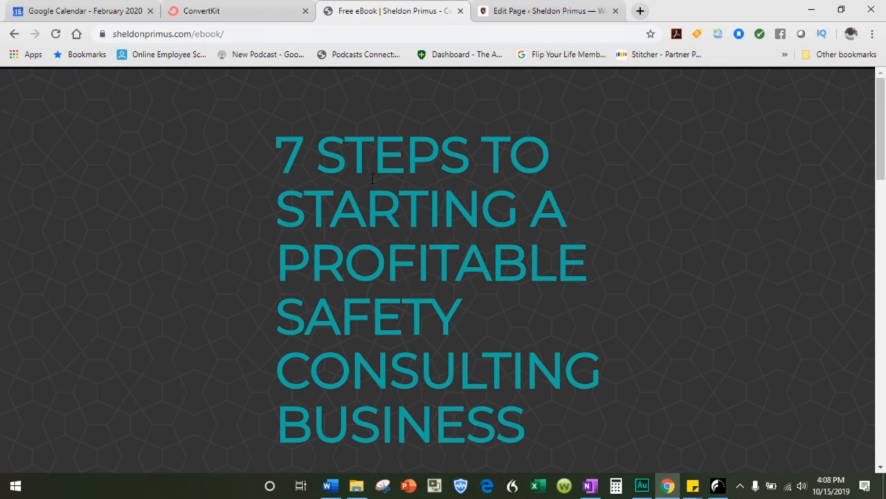
{"action": "left_click", "coordinate": [534, 11]}
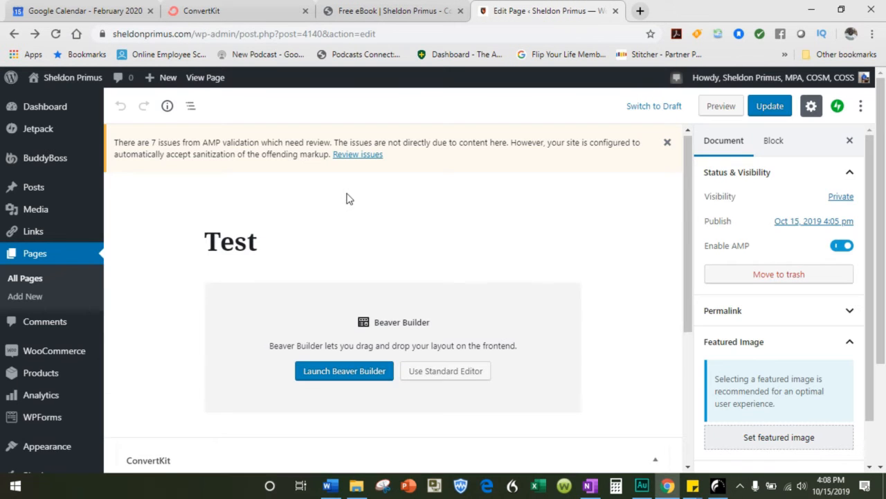
Close the WordPress editor of the Test page and open ConvertKit's 10 Keys Changes in Fall Protection sequence.
{"action": "left_click", "coordinate": [615, 11]}
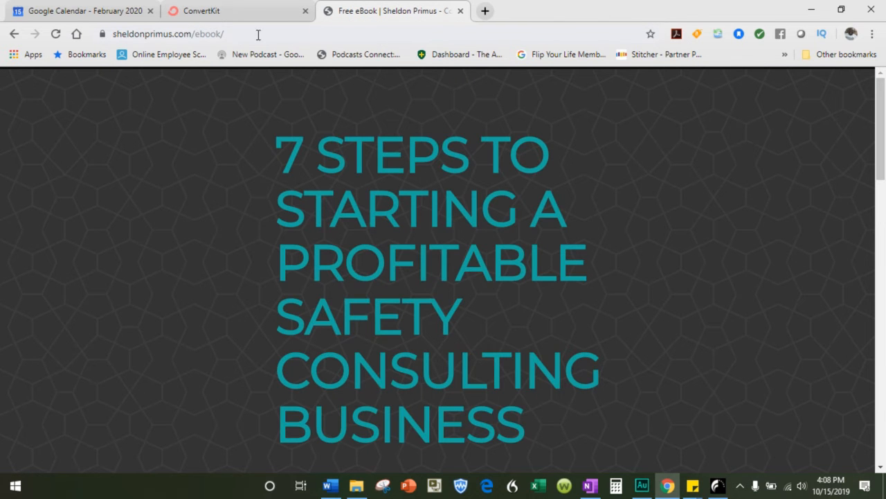
{"action": "left_click", "coordinate": [194, 10]}
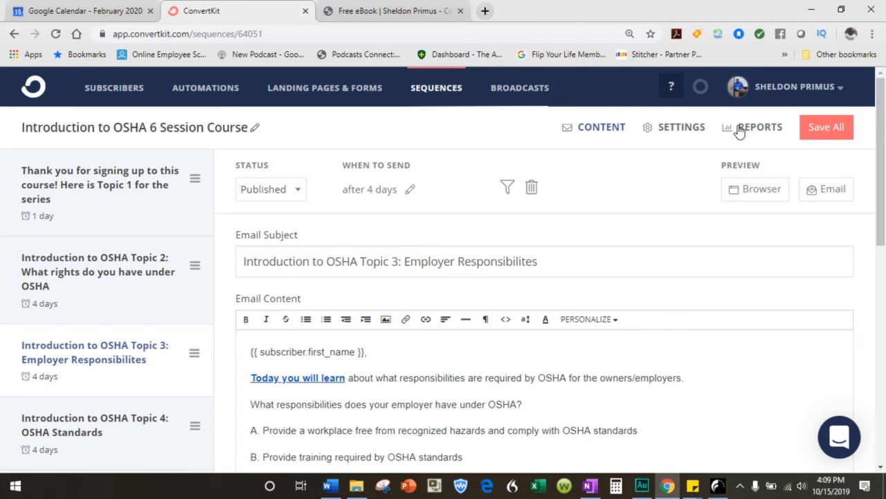
{"action": "left_click", "coordinate": [436, 92]}
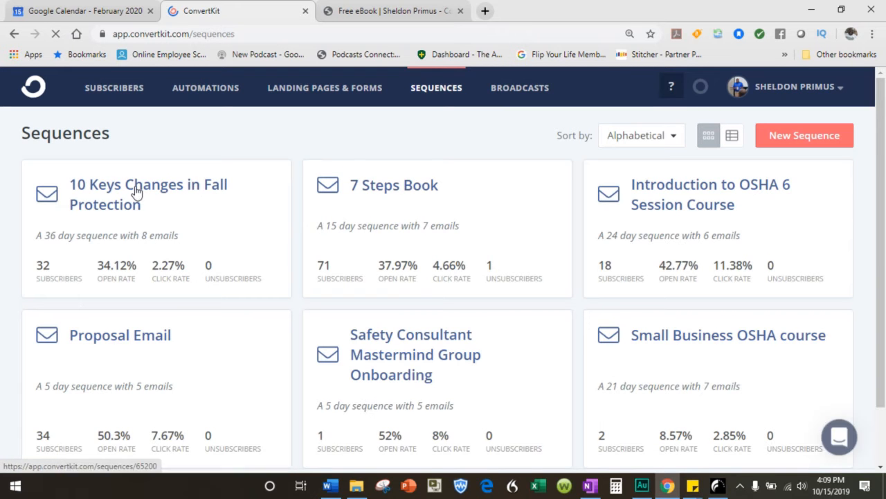
{"action": "left_click", "coordinate": [136, 191]}
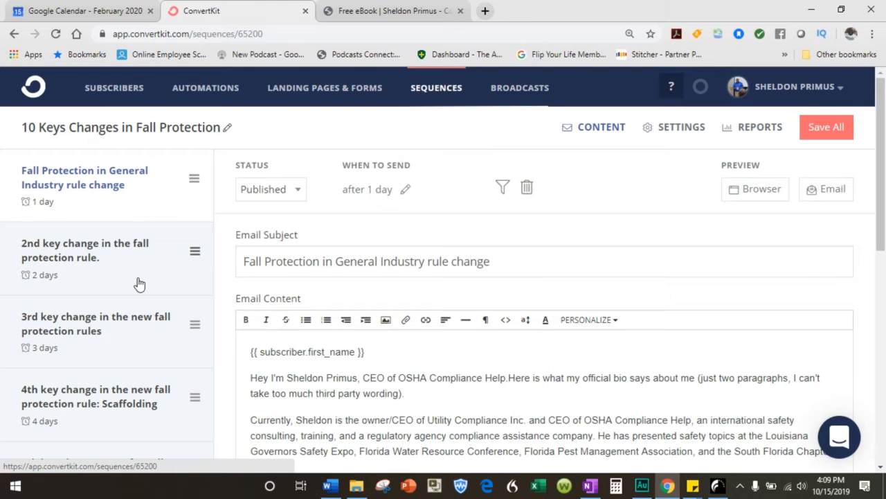
Review the sequence's full list of emails and send delays, along with the first email's text through to the sign-off.
{"action": "scroll", "coordinate": [110, 347], "scroll_direction": "down", "scroll_amount": 2}
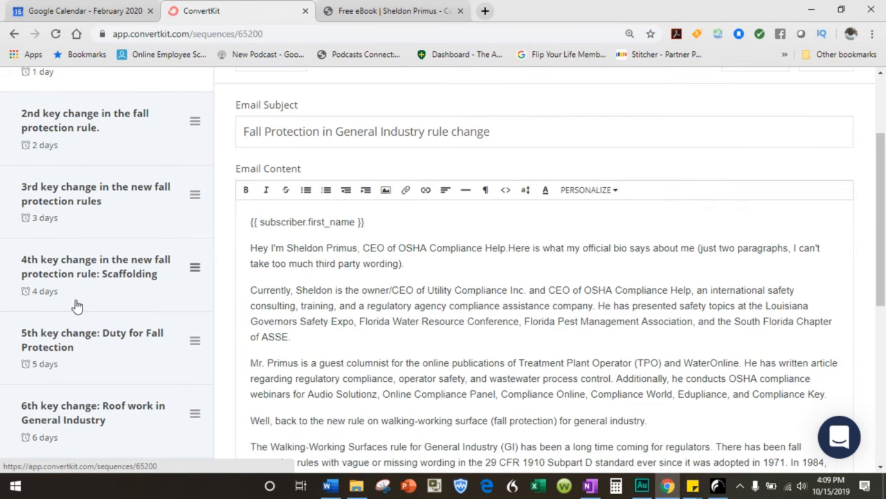
{"action": "scroll", "coordinate": [59, 405], "scroll_direction": "down", "scroll_amount": 3}
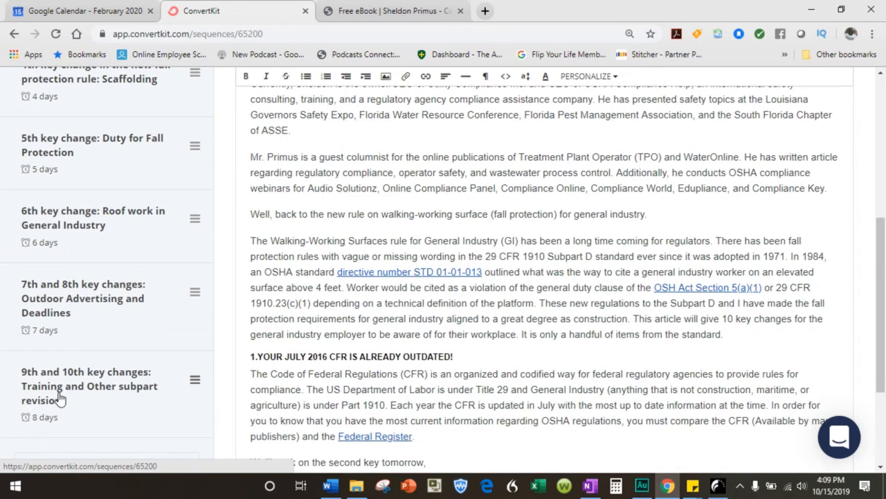
{"action": "scroll", "coordinate": [81, 315], "scroll_direction": "down", "scroll_amount": 2}
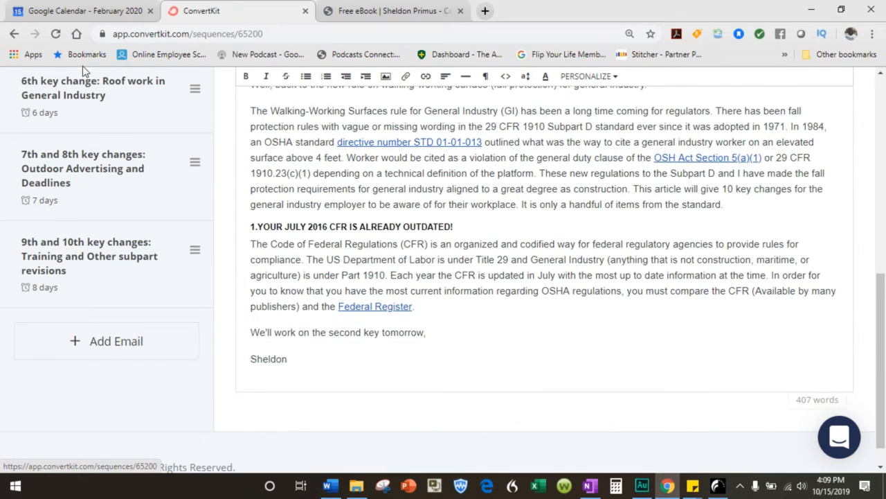
{"action": "scroll", "coordinate": [90, 173], "scroll_direction": "down", "scroll_amount": 1}
{"action": "scroll", "coordinate": [90, 178], "scroll_direction": "up", "scroll_amount": 6}
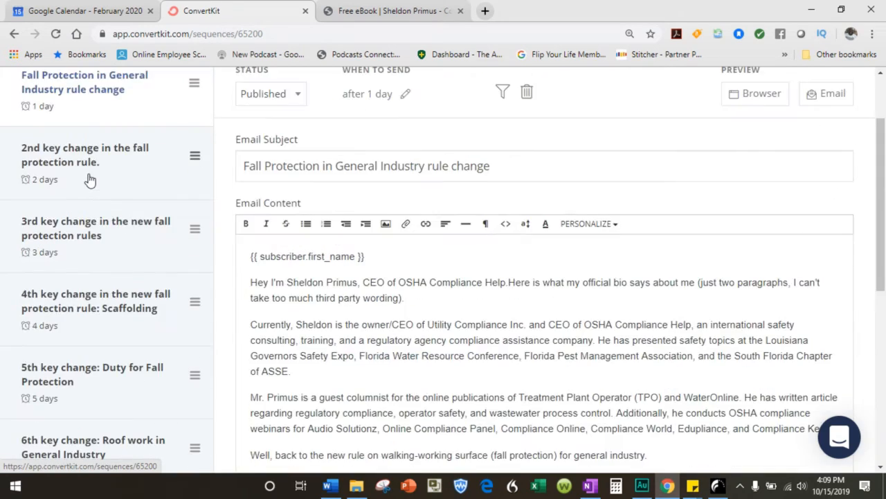
{"action": "scroll", "coordinate": [90, 177], "scroll_direction": "up", "scroll_amount": 2}
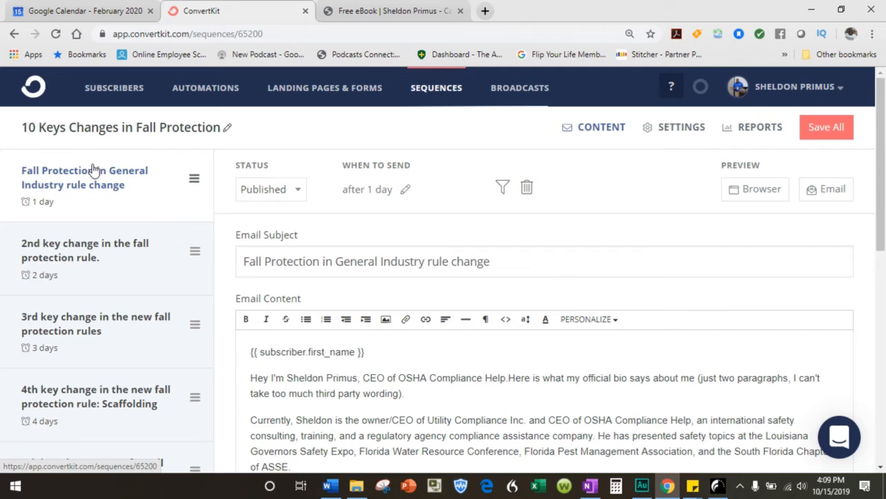
{"action": "scroll", "coordinate": [111, 184], "scroll_direction": "down", "scroll_amount": 7}
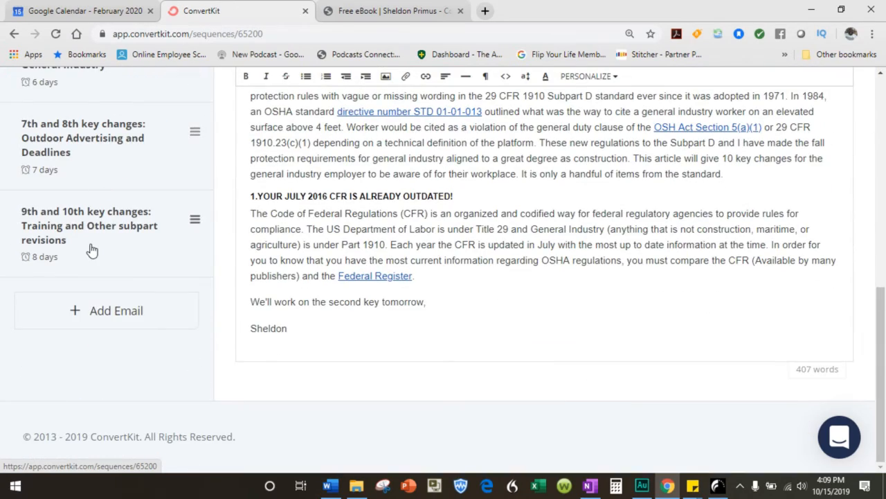
{"action": "scroll", "coordinate": [89, 247], "scroll_direction": "up", "scroll_amount": 6}
{"action": "scroll", "coordinate": [89, 247], "scroll_direction": "up", "scroll_amount": 1}
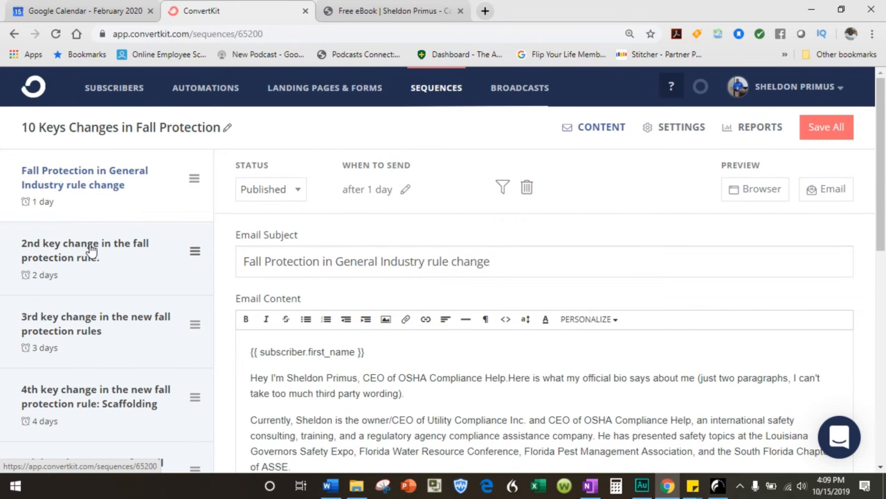
Check the email order and view the send delay and weekday options of the Fall Protection in General Industry rule change email.
{"action": "left_click_drag", "start_coordinate": [195, 256], "coordinate": [184, 277]}
{"action": "scroll", "coordinate": [184, 273], "scroll_direction": "down", "scroll_amount": 5}
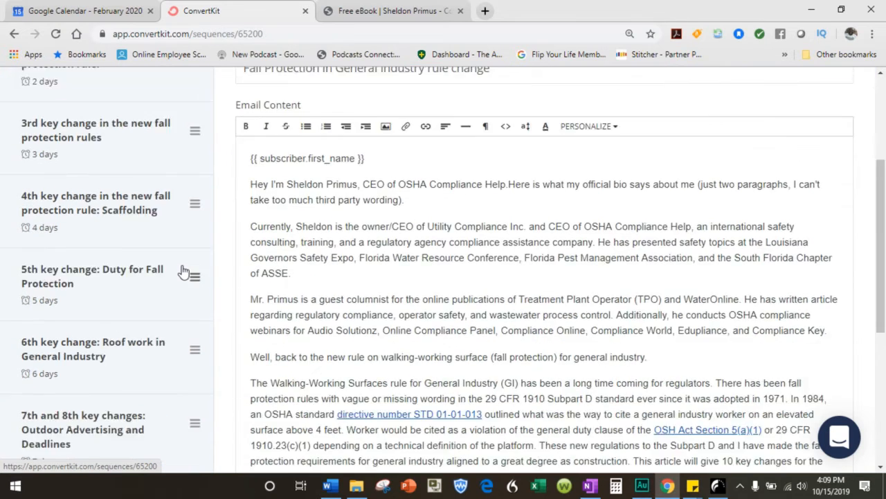
{"action": "scroll", "coordinate": [336, 293], "scroll_direction": "up", "scroll_amount": 5}
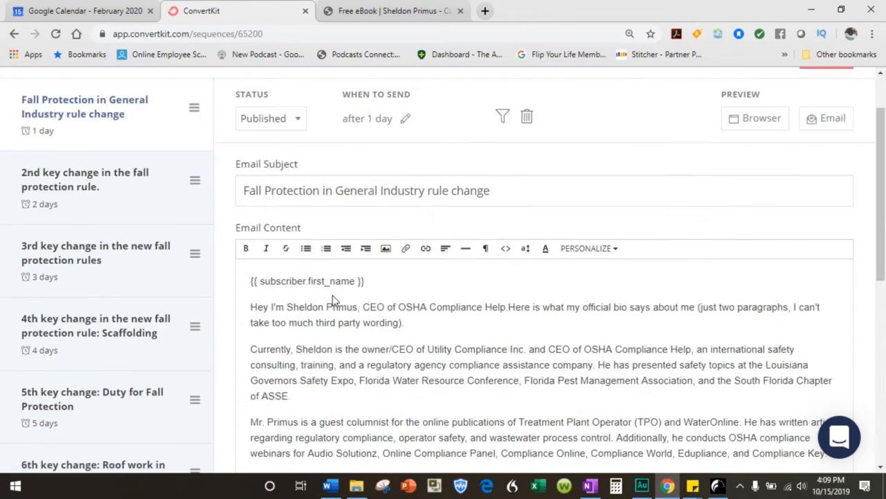
{"action": "left_click", "coordinate": [405, 193]}
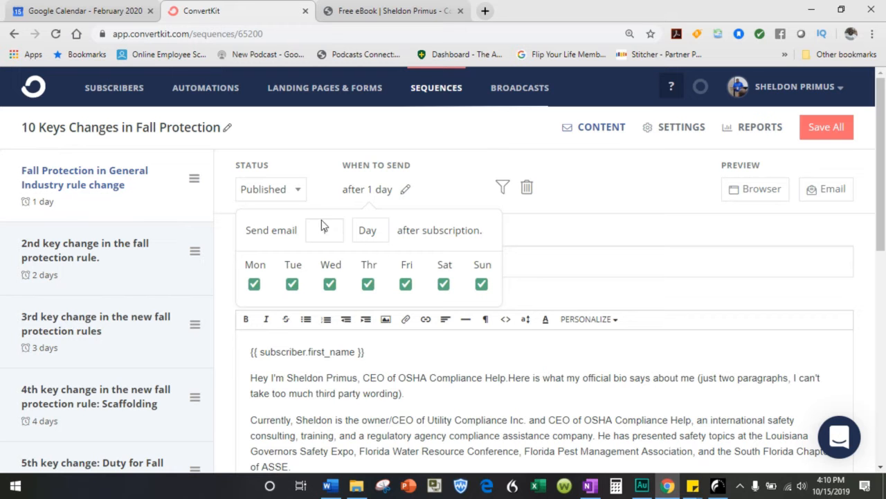
{"action": "left_click", "coordinate": [649, 207]}
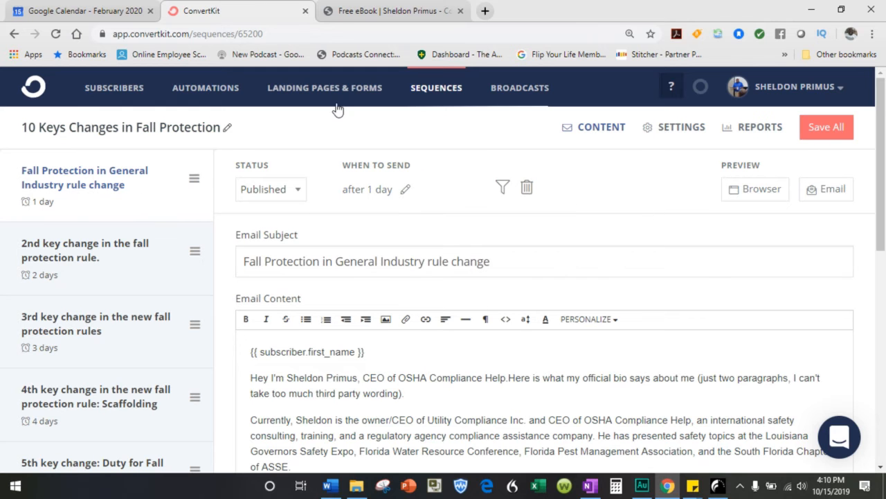
Create a new visual automation from the Host a webinar template.
{"action": "left_click", "coordinate": [206, 93]}
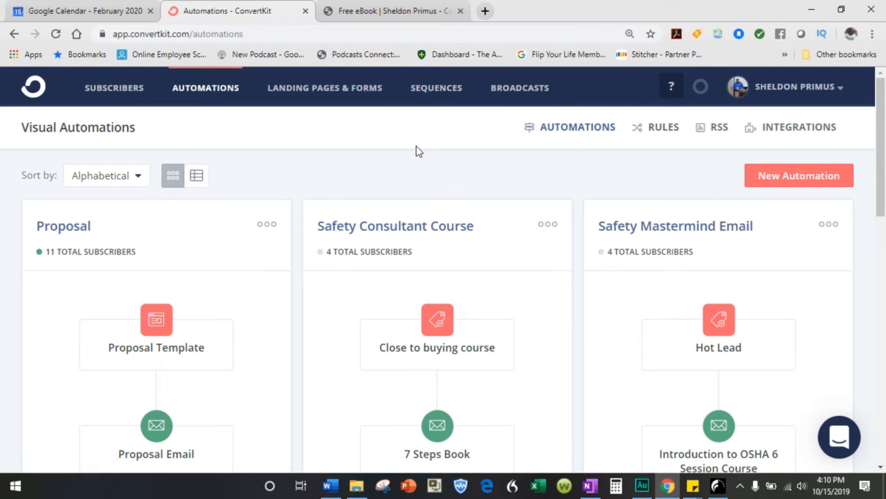
{"action": "left_click", "coordinate": [814, 177]}
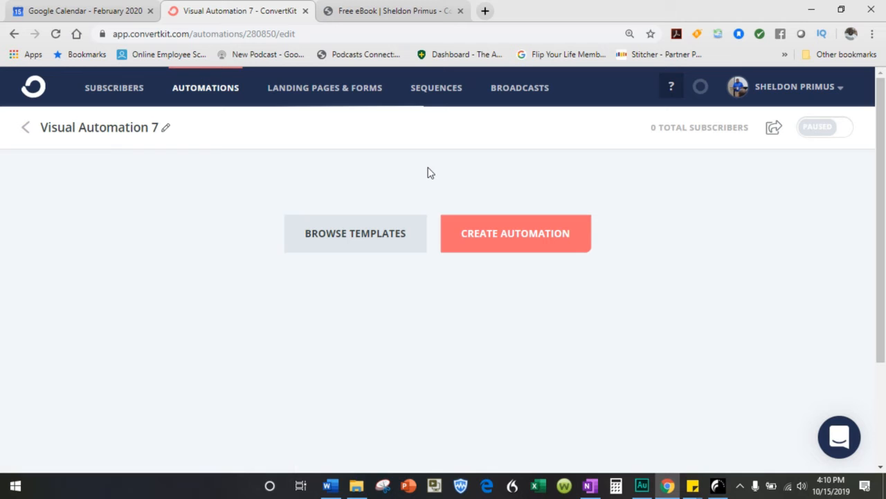
{"action": "left_click", "coordinate": [363, 241]}
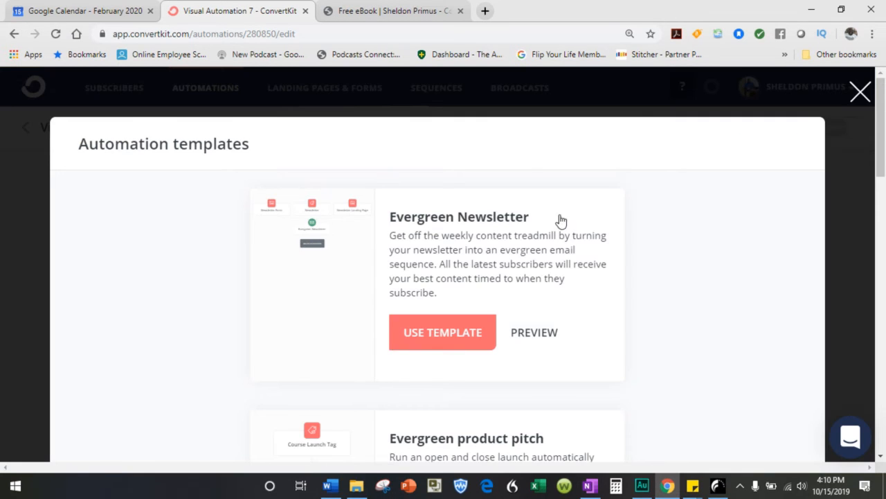
{"action": "scroll", "coordinate": [561, 220], "scroll_direction": "down", "scroll_amount": 5}
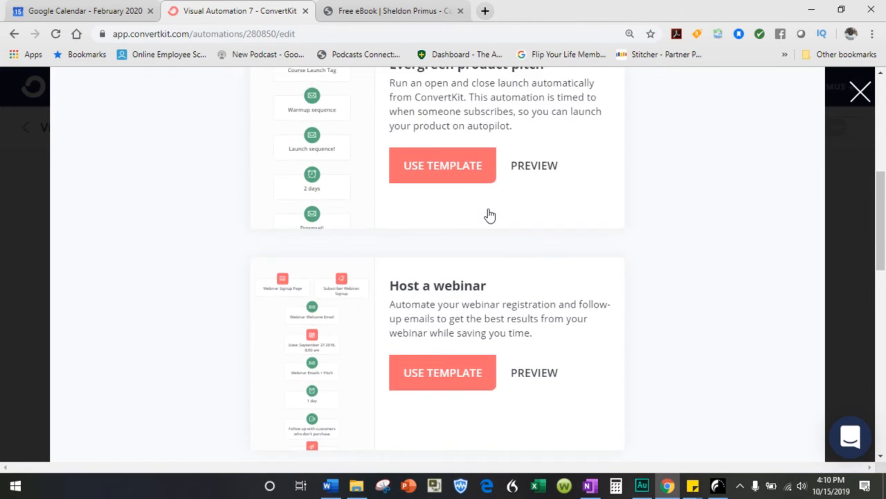
{"action": "scroll", "coordinate": [485, 214], "scroll_direction": "up", "scroll_amount": 2}
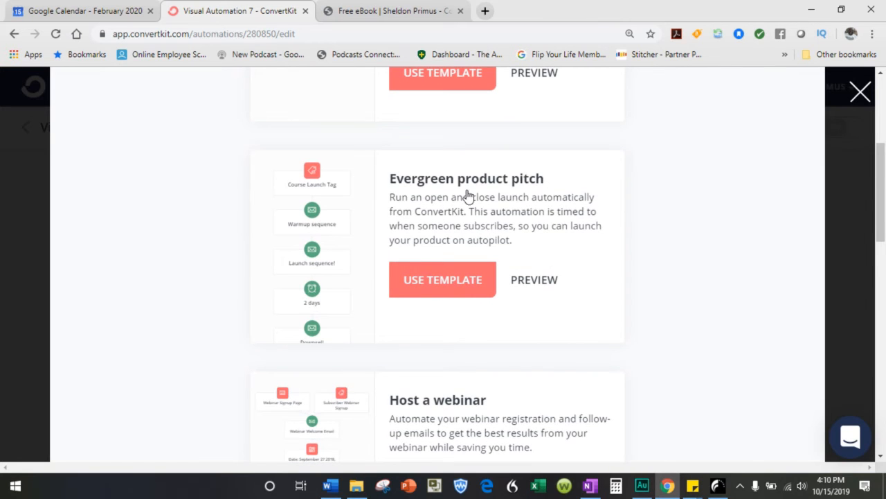
{"action": "scroll", "coordinate": [460, 294], "scroll_direction": "down", "scroll_amount": 3}
{"action": "left_click", "coordinate": [461, 295]}
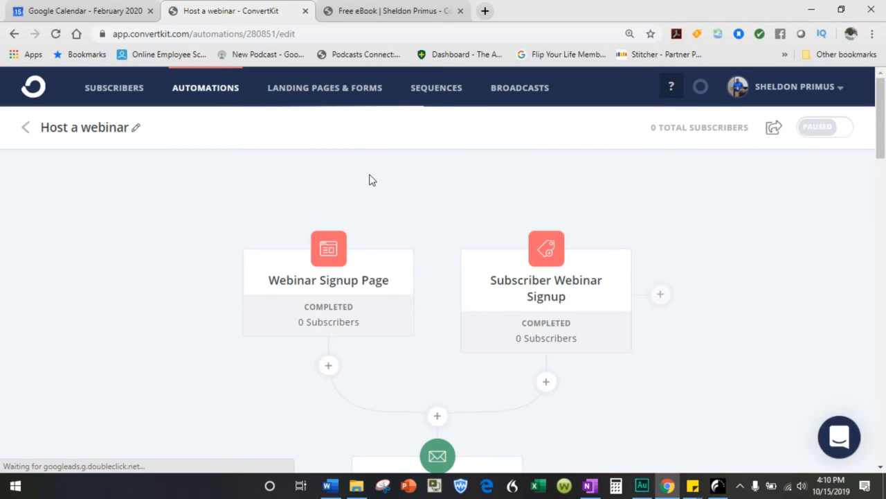
Examine the webinar automation's two signup entry points, the Webinar Welcome Email sequence and the date event.
{"action": "mouse_move", "coordinate": [380, 262]}
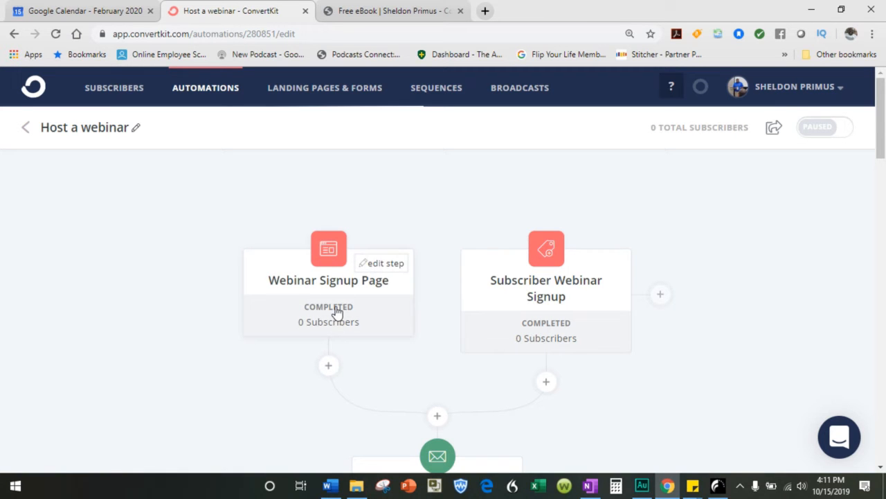
{"action": "scroll", "coordinate": [327, 371], "scroll_direction": "down", "scroll_amount": 1}
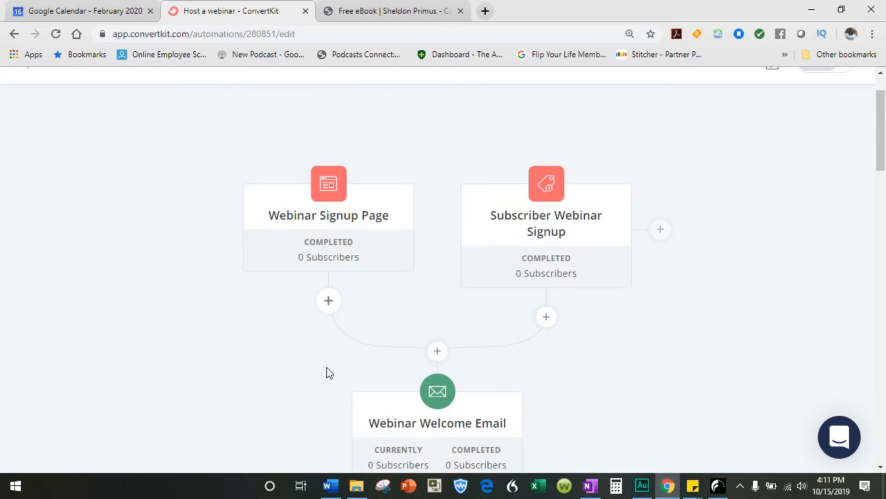
{"action": "mouse_move", "coordinate": [547, 223]}
{"action": "mouse_move", "coordinate": [331, 202]}
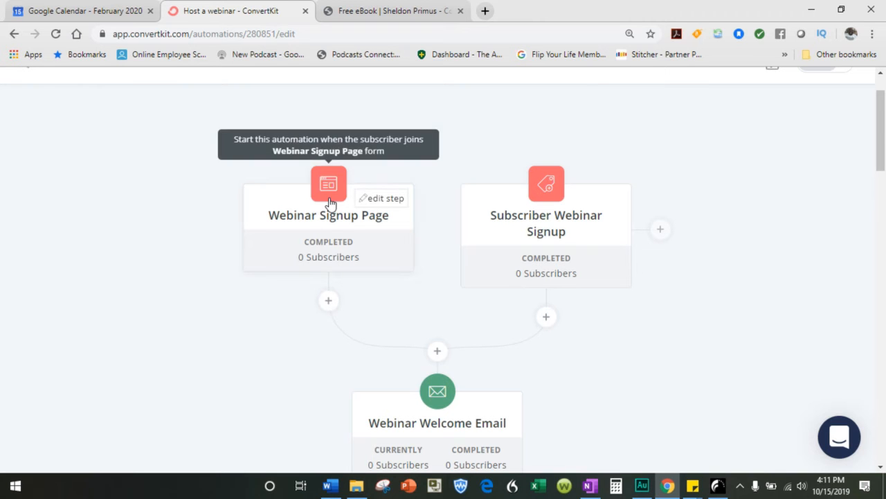
{"action": "scroll", "coordinate": [443, 401], "scroll_direction": "down", "scroll_amount": 3}
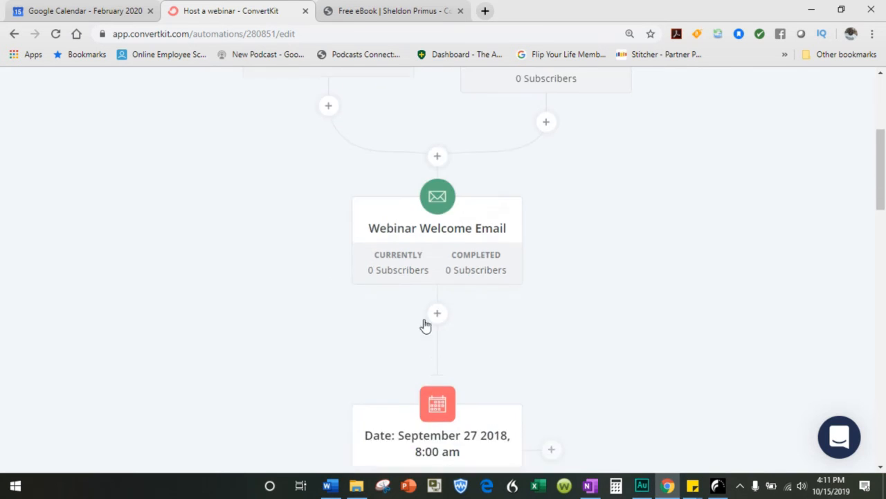
{"action": "mouse_move", "coordinate": [430, 188]}
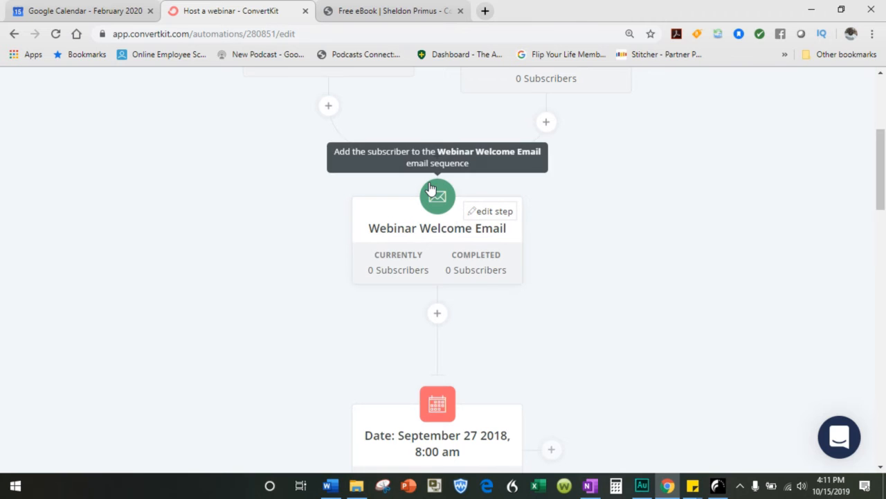
{"action": "scroll", "coordinate": [412, 213], "scroll_direction": "down", "scroll_amount": 1}
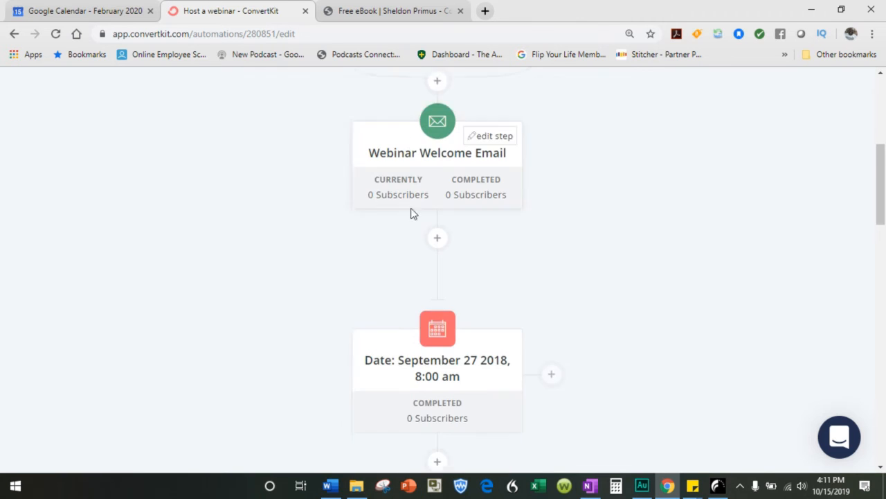
{"action": "scroll", "coordinate": [412, 213], "scroll_direction": "down", "scroll_amount": 1}
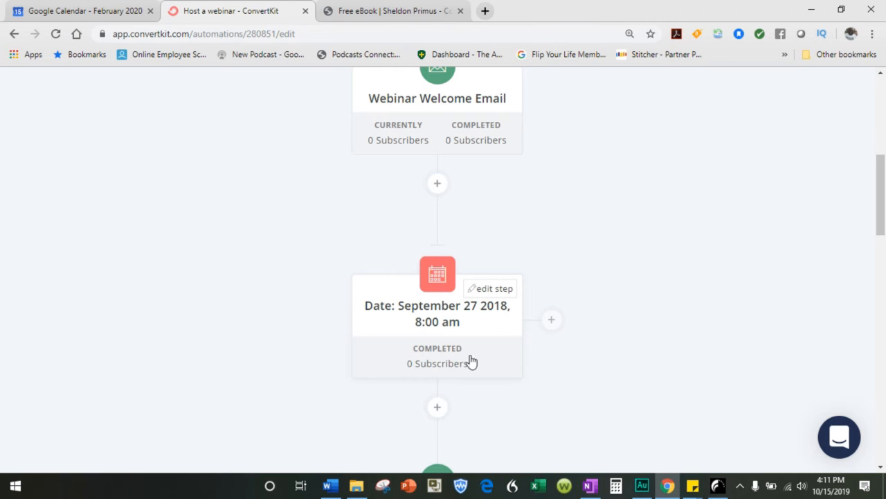
Examine the rest of the automation, from Webinar Emails + Pitch through the delay, follow-up and product purchase to the end.
{"action": "scroll", "coordinate": [455, 321], "scroll_direction": "down", "scroll_amount": 4}
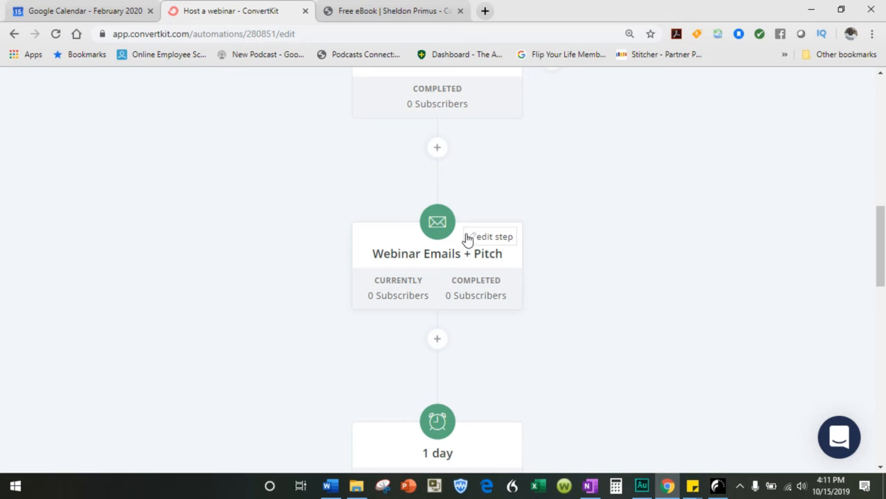
{"action": "scroll", "coordinate": [464, 237], "scroll_direction": "down", "scroll_amount": 4}
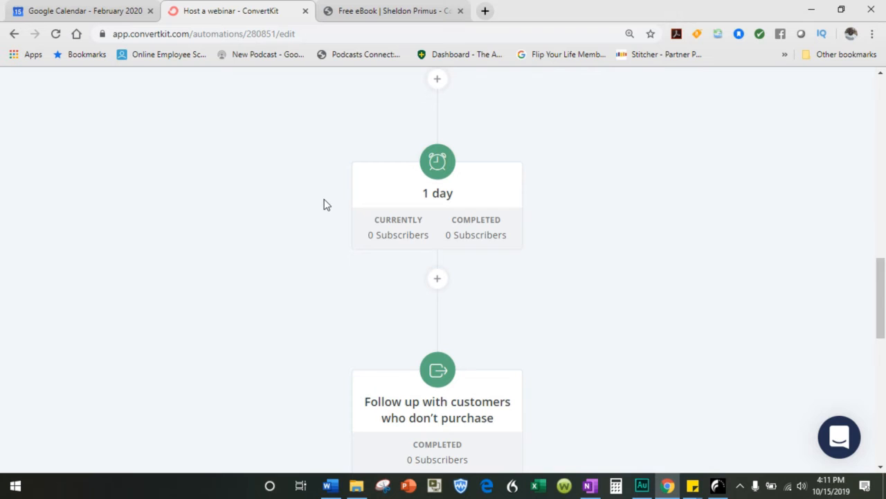
{"action": "scroll", "coordinate": [430, 198], "scroll_direction": "down", "scroll_amount": 3}
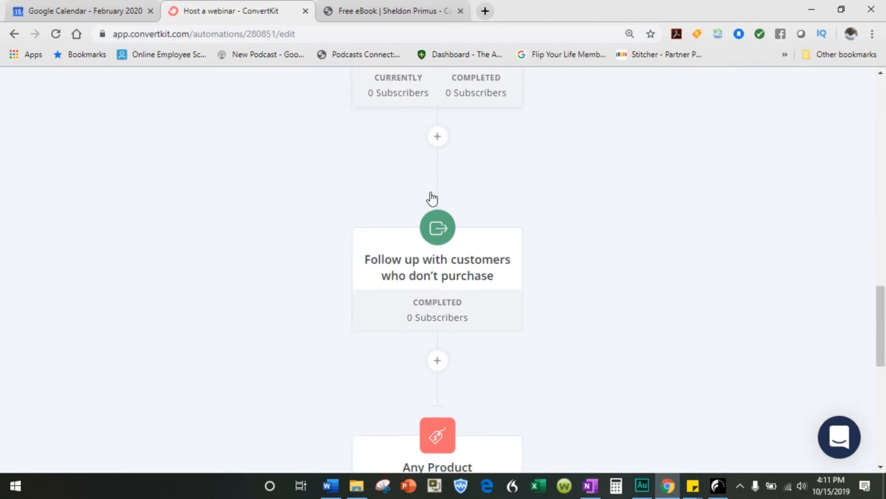
{"action": "scroll", "coordinate": [542, 280], "scroll_direction": "down", "scroll_amount": 3}
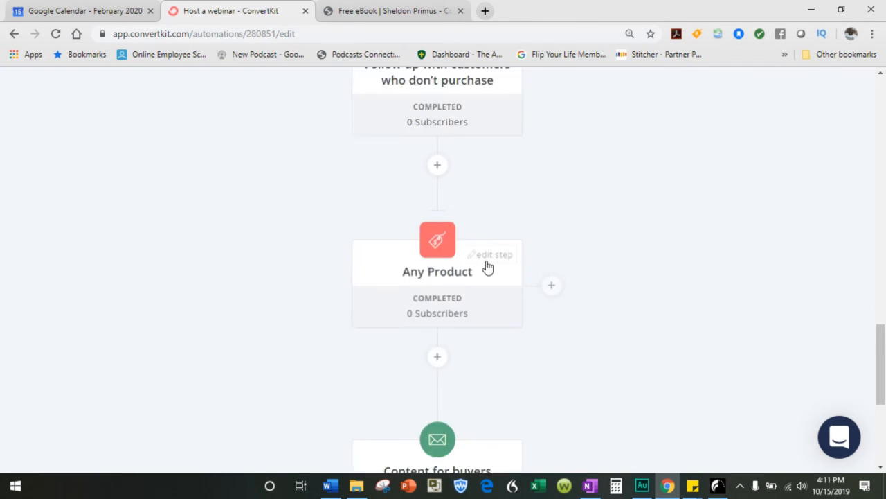
{"action": "scroll", "coordinate": [384, 235], "scroll_direction": "down", "scroll_amount": 3}
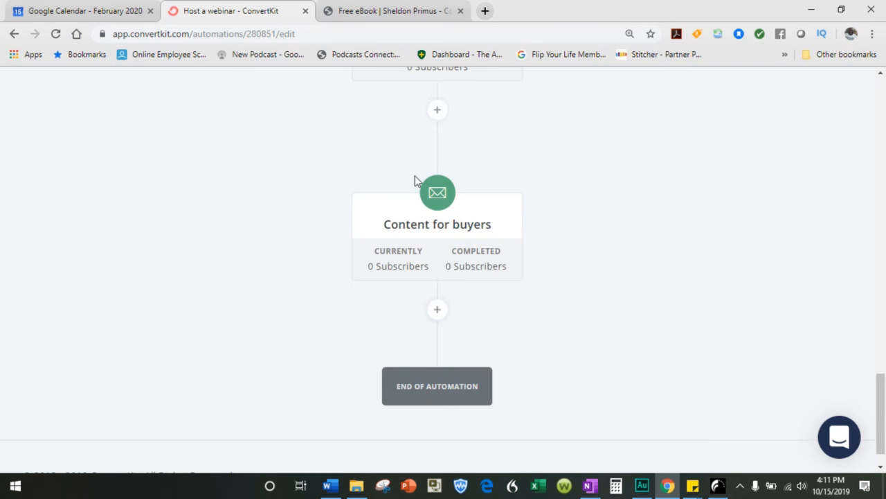
{"action": "scroll", "coordinate": [415, 178], "scroll_direction": "up", "scroll_amount": 10}
{"action": "scroll", "coordinate": [414, 186], "scroll_direction": "up", "scroll_amount": 8}
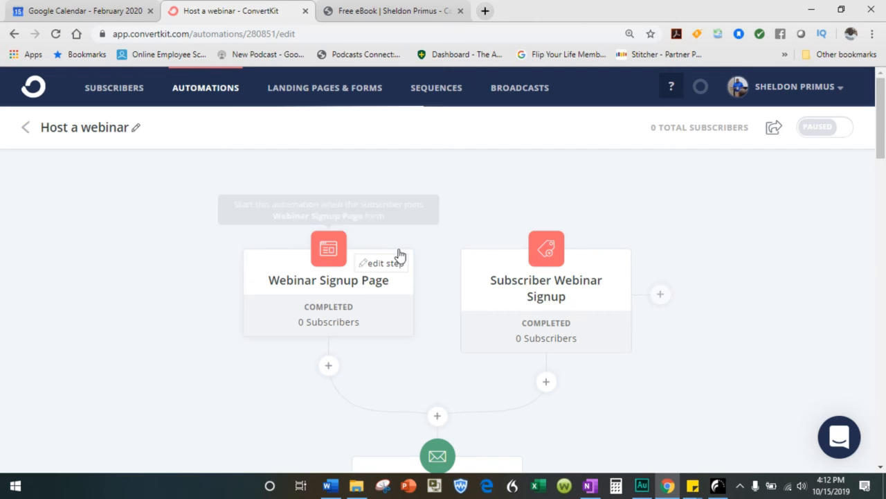
View the action options for a new step below Webinar Signup Page, including the choices for moving a subscriber between automations.
{"action": "left_click", "coordinate": [328, 367]}
{"action": "scroll", "coordinate": [382, 272], "scroll_direction": "down", "scroll_amount": 4}
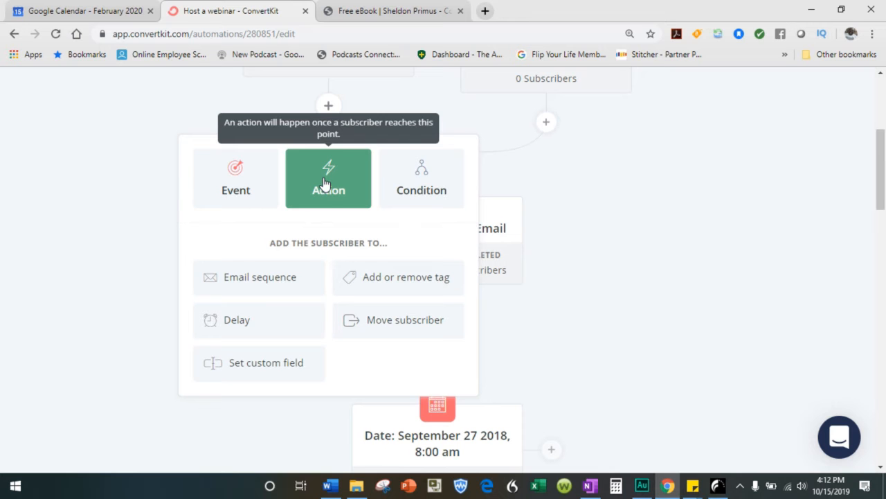
{"action": "left_click", "coordinate": [390, 322]}
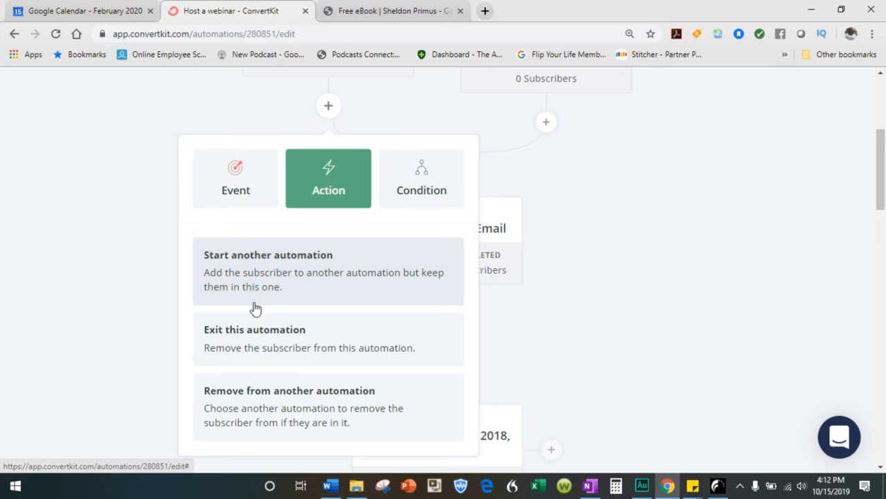
{"action": "scroll", "coordinate": [307, 396], "scroll_direction": "down", "scroll_amount": 4}
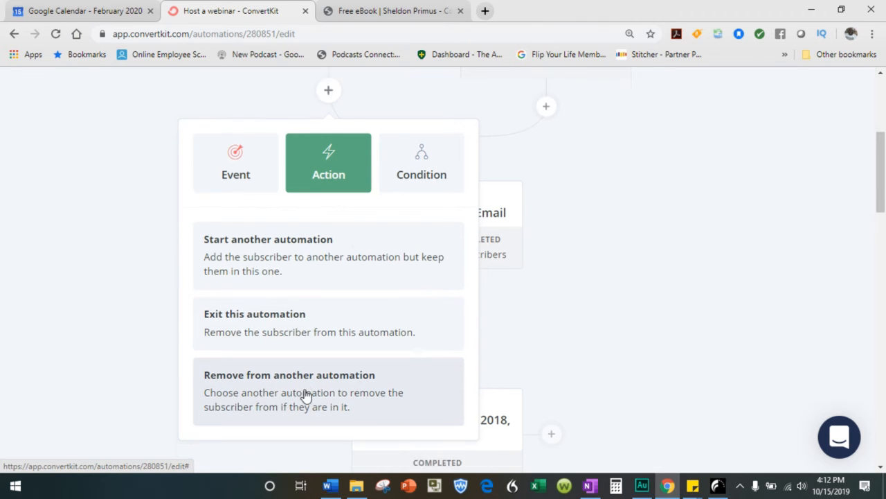
{"action": "scroll", "coordinate": [300, 377], "scroll_direction": "up", "scroll_amount": 5}
{"action": "scroll", "coordinate": [311, 253], "scroll_direction": "up", "scroll_amount": 3}
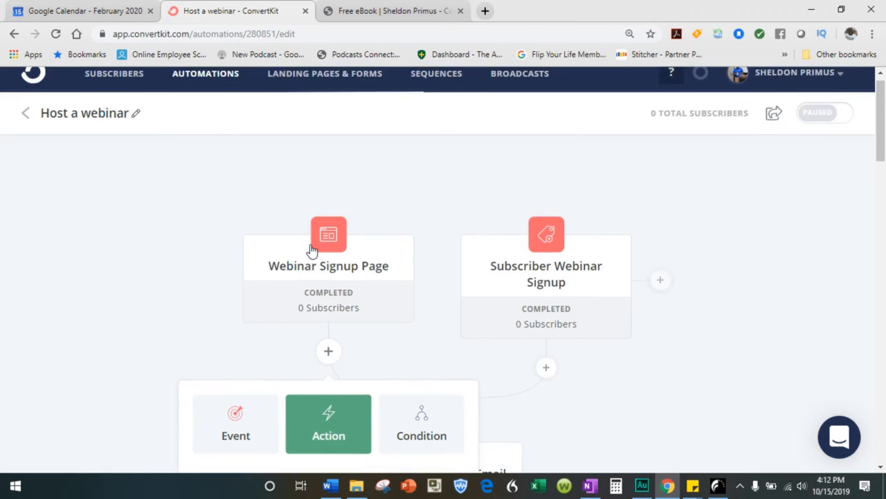
{"action": "scroll", "coordinate": [331, 363], "scroll_direction": "down", "scroll_amount": 3}
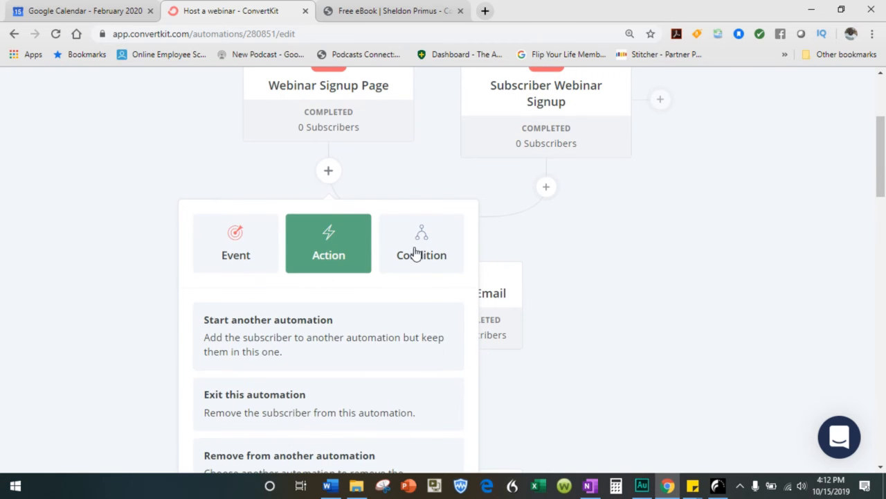
Add a condition below Webinar Signup Page that checks whether the subscriber has the Clients tag.
{"action": "left_click", "coordinate": [415, 253]}
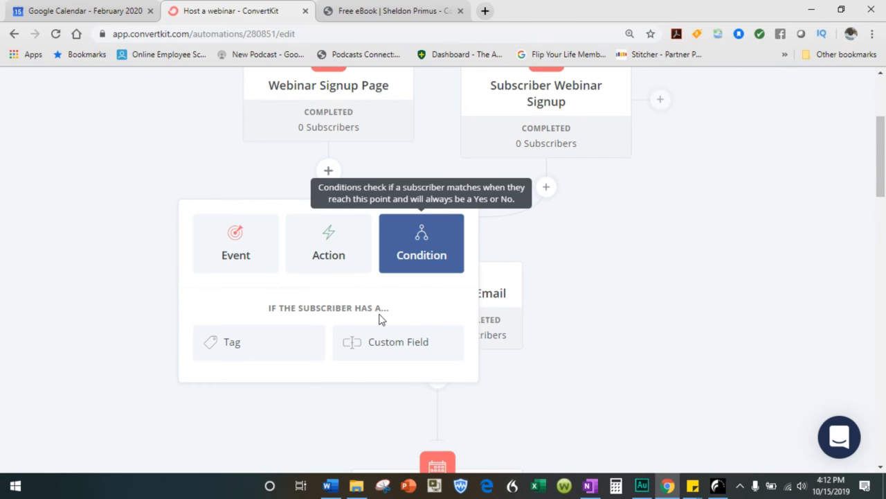
{"action": "left_click", "coordinate": [254, 346]}
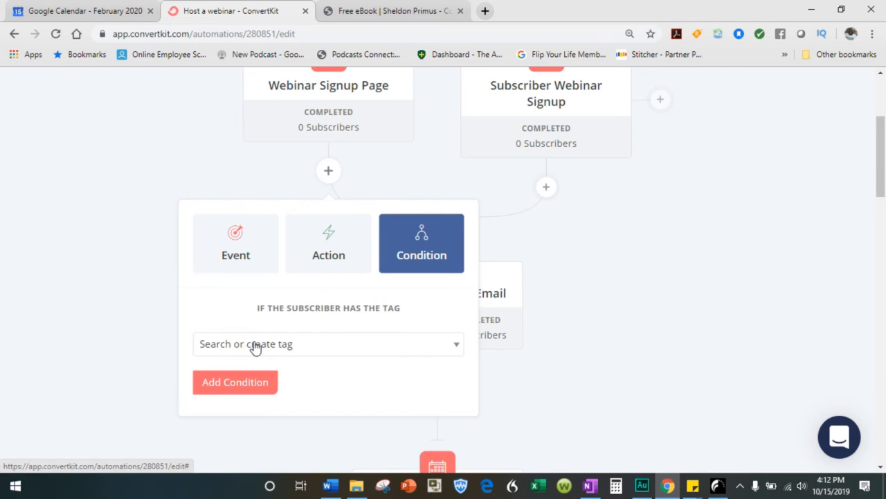
{"action": "left_click", "coordinate": [270, 351]}
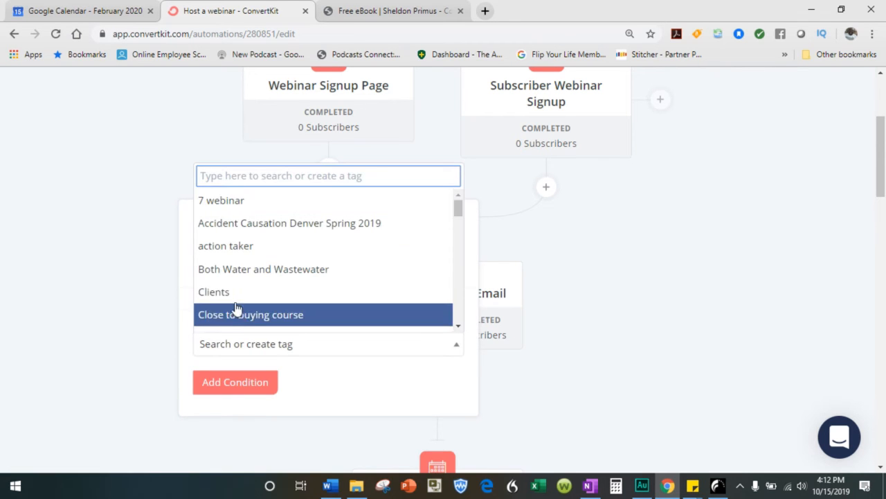
{"action": "left_click", "coordinate": [240, 296]}
{"action": "left_click", "coordinate": [242, 379]}
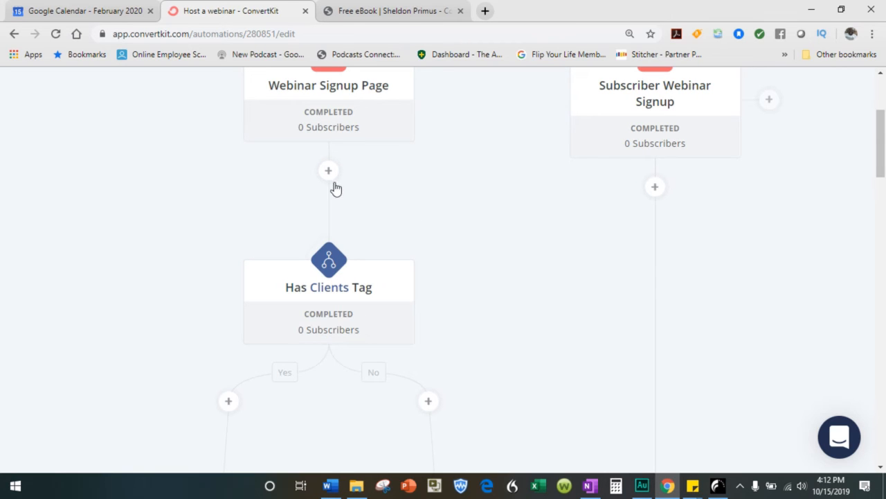
Examine how the condition's branches and the Subscriber Webinar Signup path lead into the Webinar Welcome Email and the date event.
{"action": "scroll", "coordinate": [322, 310], "scroll_direction": "down", "scroll_amount": 8}
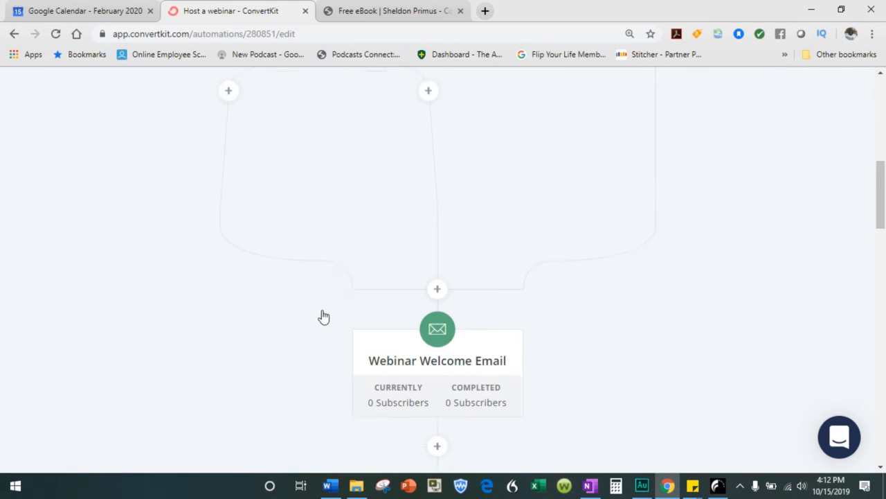
{"action": "scroll", "coordinate": [322, 316], "scroll_direction": "down", "scroll_amount": 4}
{"action": "scroll", "coordinate": [322, 316], "scroll_direction": "up", "scroll_amount": 12}
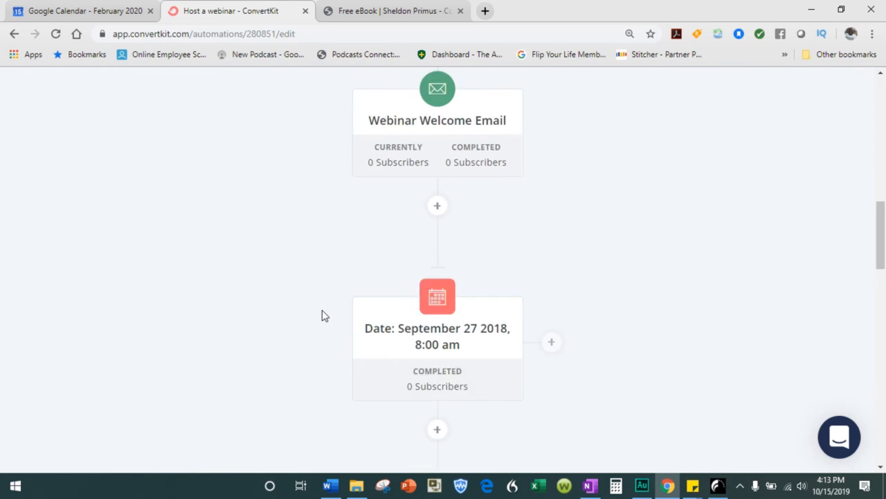
{"action": "scroll", "coordinate": [322, 316], "scroll_direction": "up", "scroll_amount": 3}
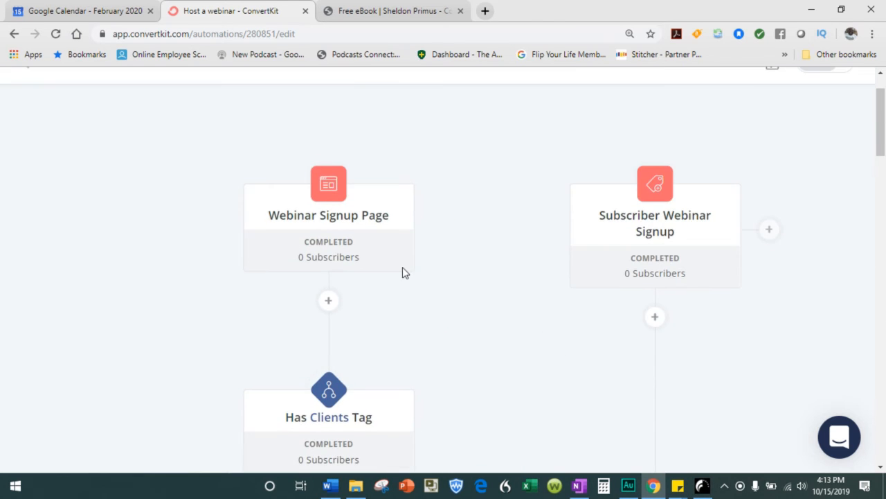
{"action": "scroll", "coordinate": [405, 272], "scroll_direction": "down", "scroll_amount": 8}
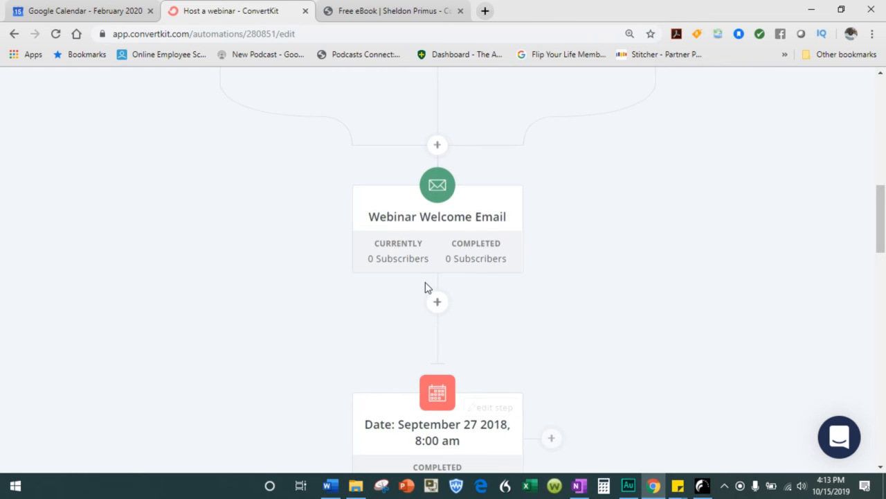
{"action": "scroll", "coordinate": [374, 305], "scroll_direction": "up", "scroll_amount": 4}
{"action": "scroll", "coordinate": [356, 313], "scroll_direction": "up", "scroll_amount": 5}
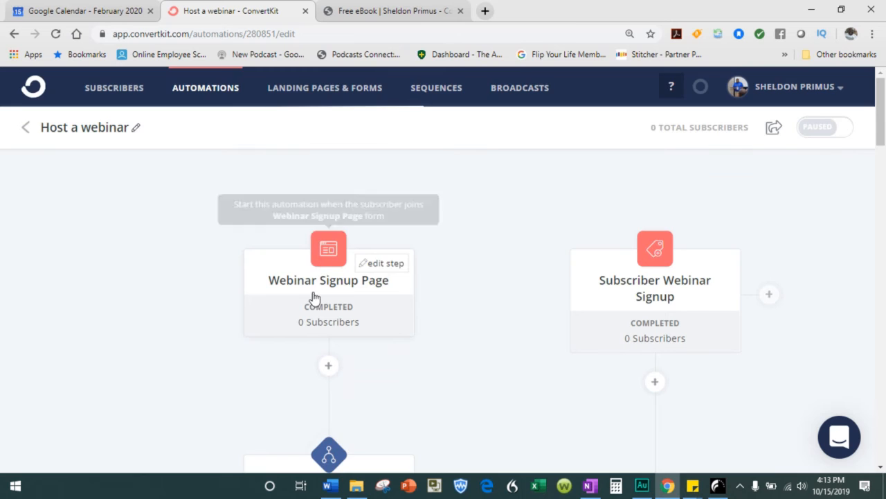
Add an action on the No branch of the Clients tag condition that puts subscribers in the 7 Steps Book email sequence.
{"action": "scroll", "coordinate": [313, 298], "scroll_direction": "down", "scroll_amount": 3}
{"action": "scroll", "coordinate": [311, 303], "scroll_direction": "down", "scroll_amount": 1}
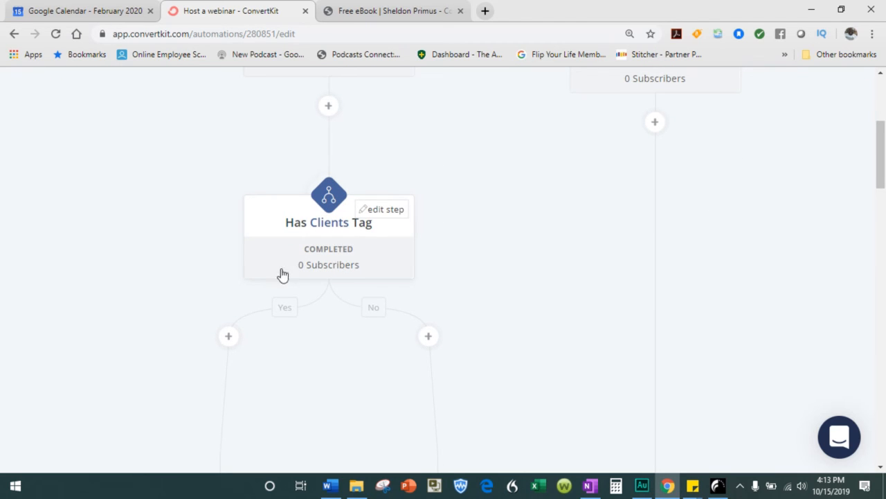
{"action": "scroll", "coordinate": [283, 275], "scroll_direction": "down", "scroll_amount": 2}
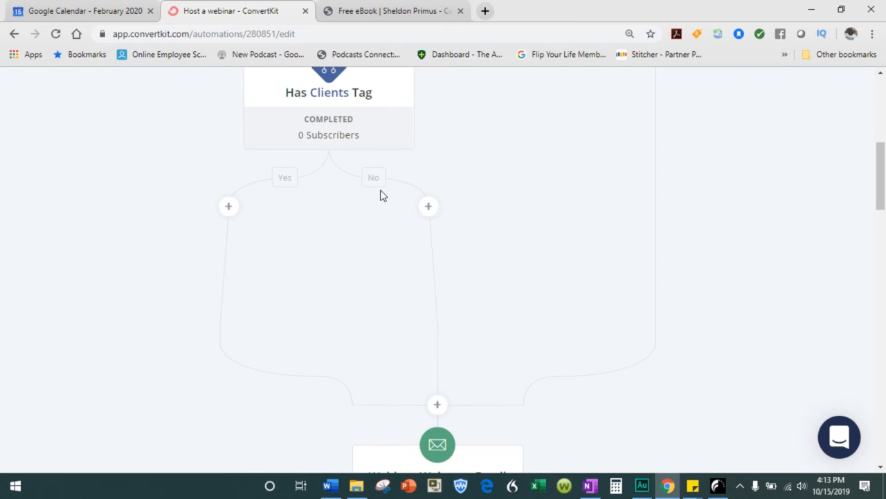
{"action": "left_click", "coordinate": [429, 207]}
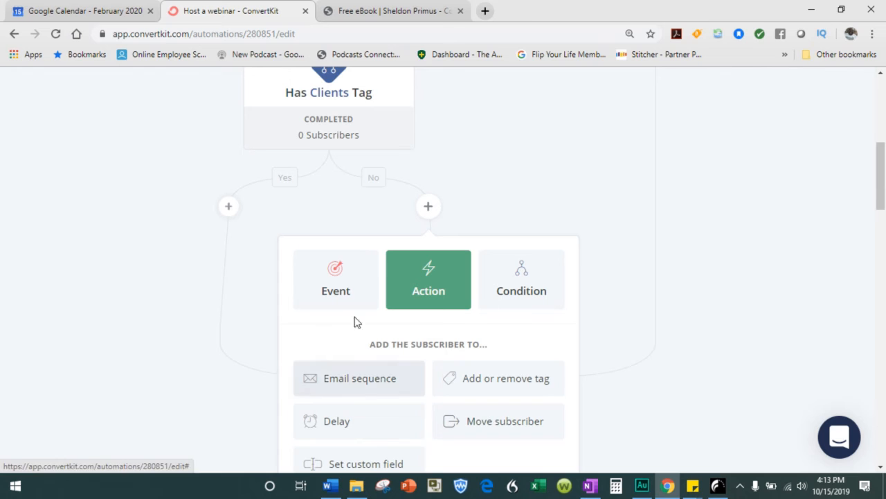
{"action": "left_click", "coordinate": [373, 378]}
{"action": "left_click", "coordinate": [363, 380]}
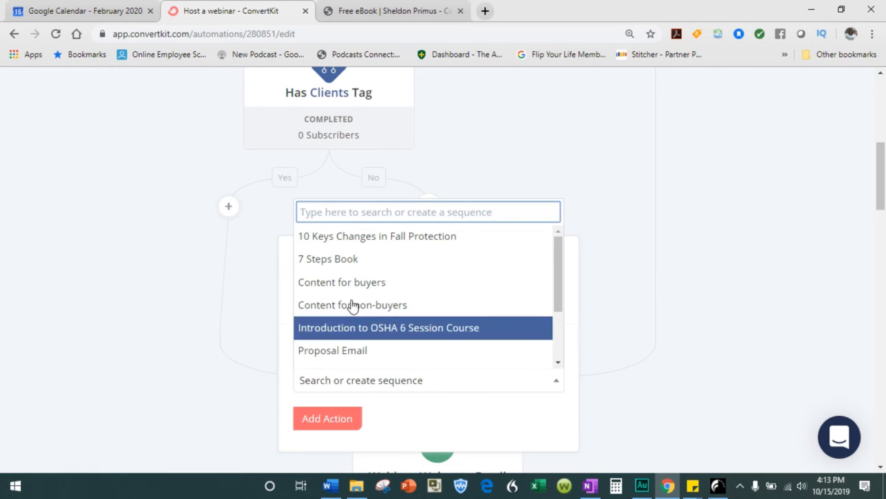
{"action": "left_click", "coordinate": [350, 262]}
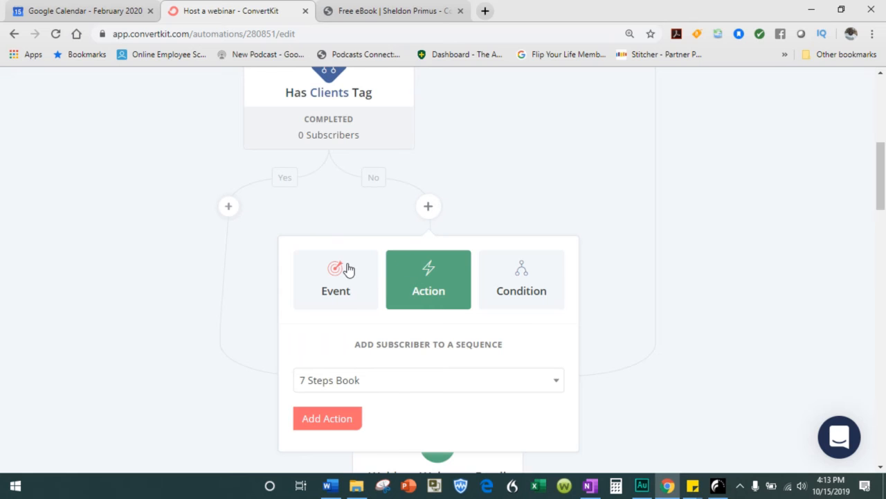
{"action": "left_click", "coordinate": [326, 421]}
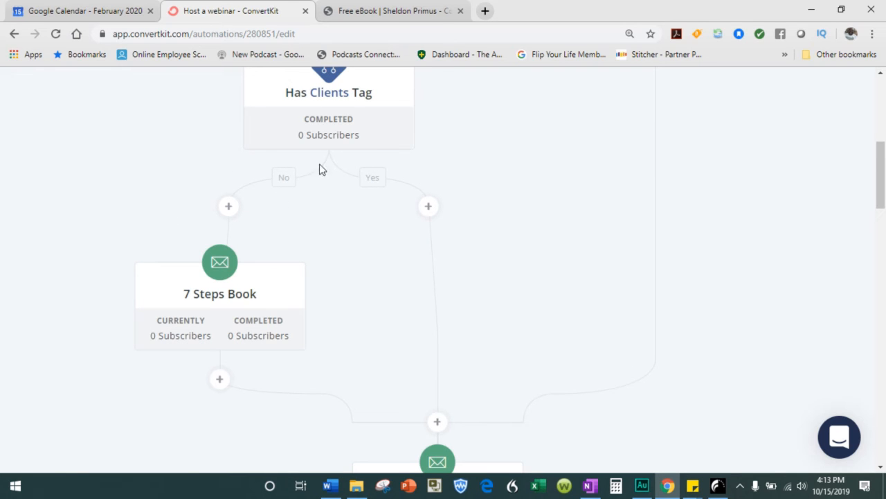
View the action and event options for a new step on the Yes branch of the Clients tag condition.
{"action": "left_click", "coordinate": [429, 207]}
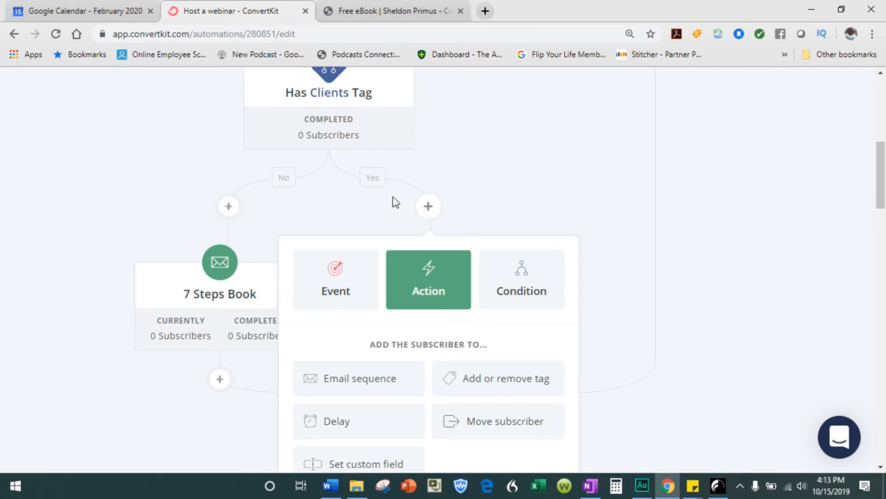
{"action": "left_click", "coordinate": [345, 284]}
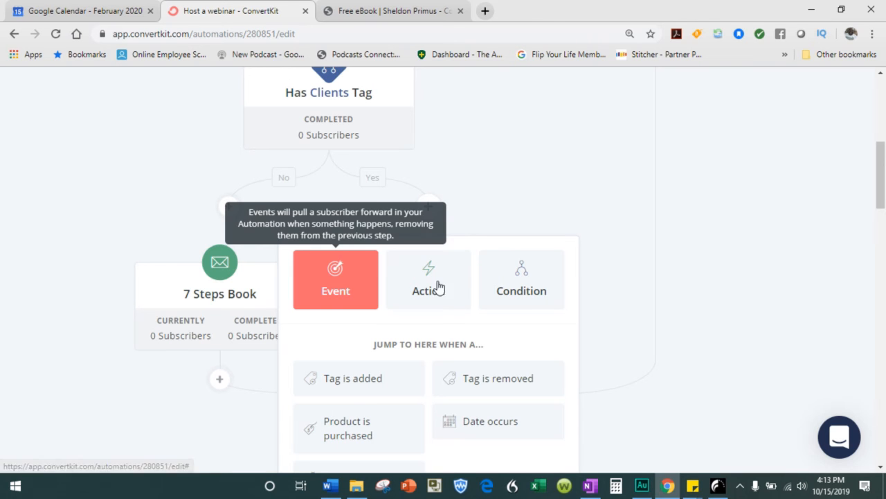
{"action": "left_click", "coordinate": [532, 175]}
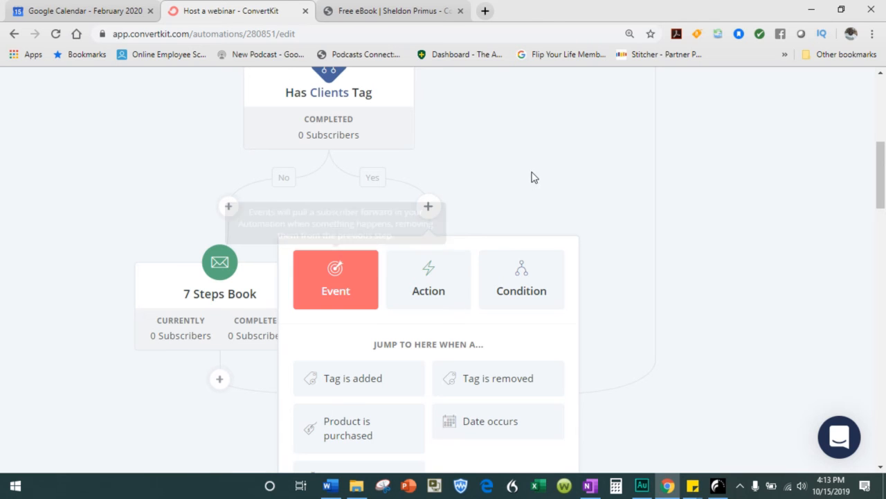
{"action": "scroll", "coordinate": [524, 244], "scroll_direction": "down", "scroll_amount": 5}
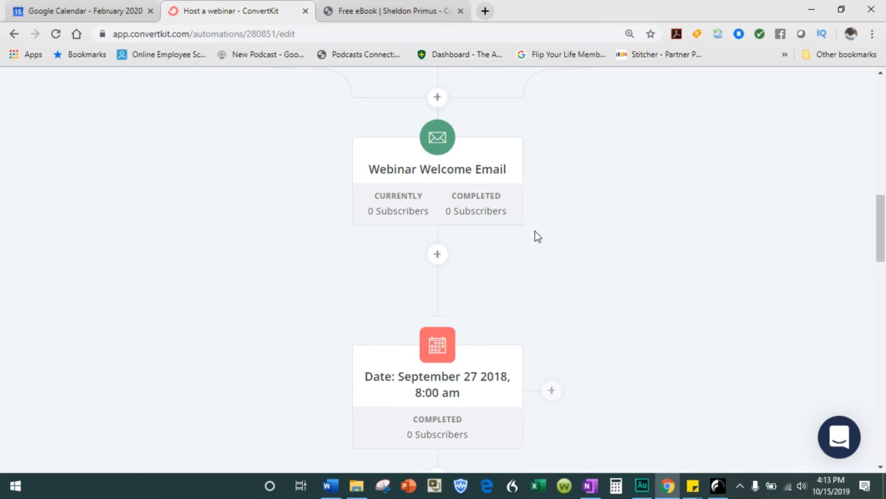
Turn on the Host a webinar automation and pause it again.
{"action": "scroll", "coordinate": [538, 237], "scroll_direction": "up", "scroll_amount": 6}
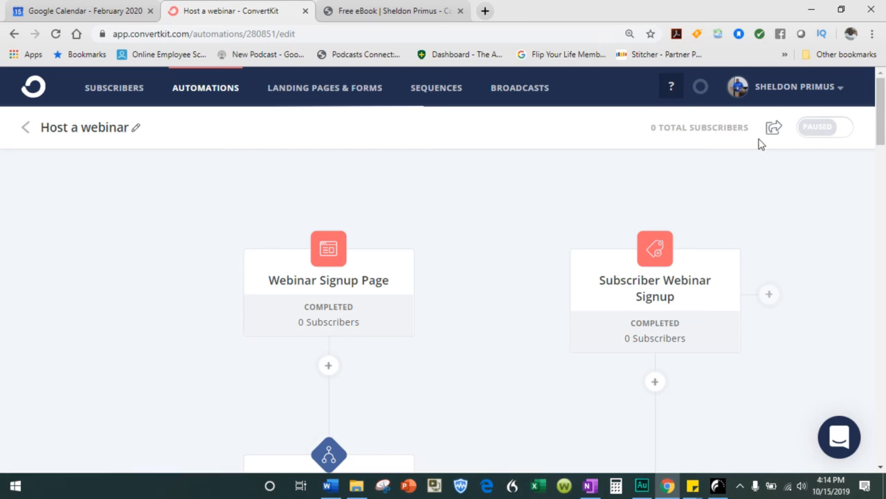
{"action": "left_click", "coordinate": [820, 132]}
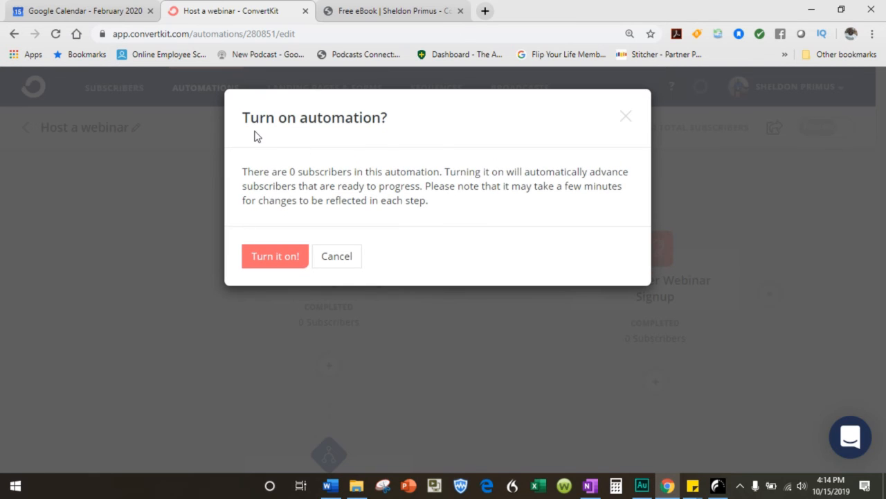
{"action": "left_click", "coordinate": [270, 272]}
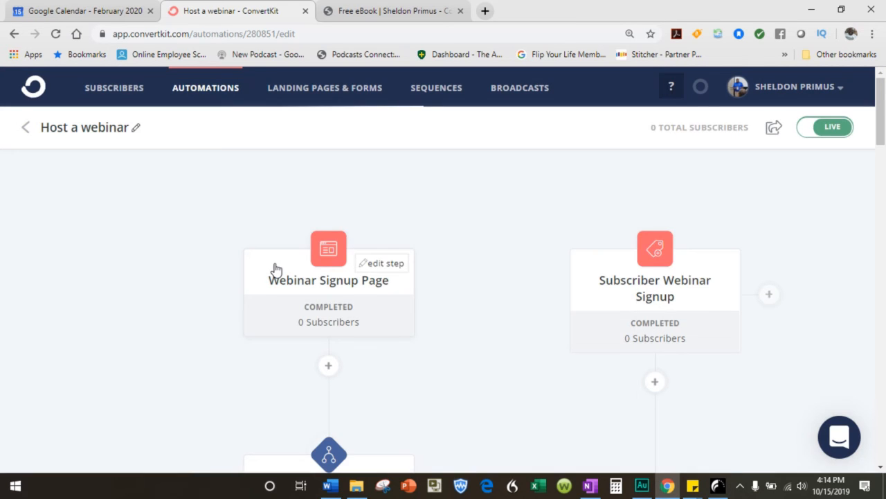
{"action": "left_click", "coordinate": [843, 130]}
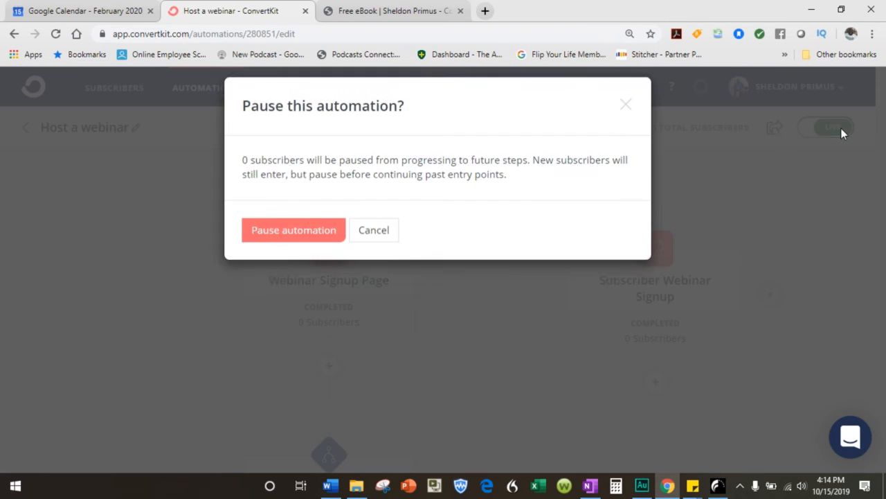
{"action": "left_click", "coordinate": [263, 237]}
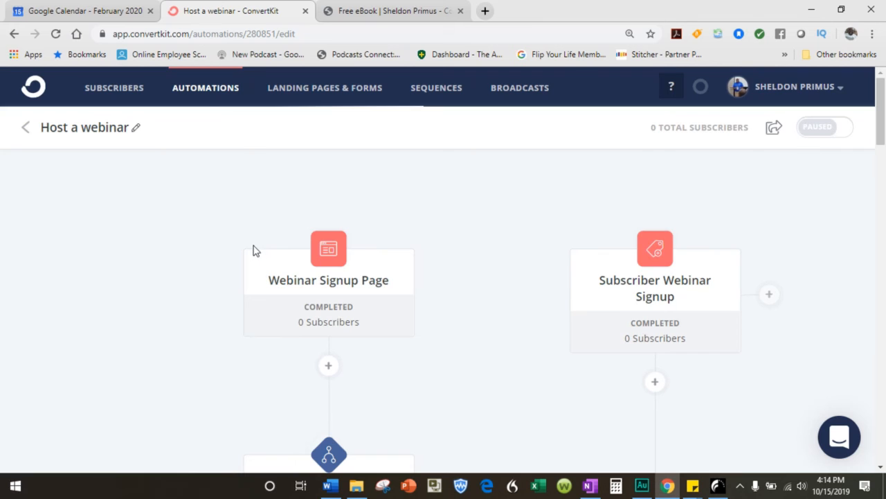
Review the edited webinar flow and return to the visual automations list to look through the existing automations.
{"action": "scroll", "coordinate": [206, 203], "scroll_direction": "down", "scroll_amount": 10}
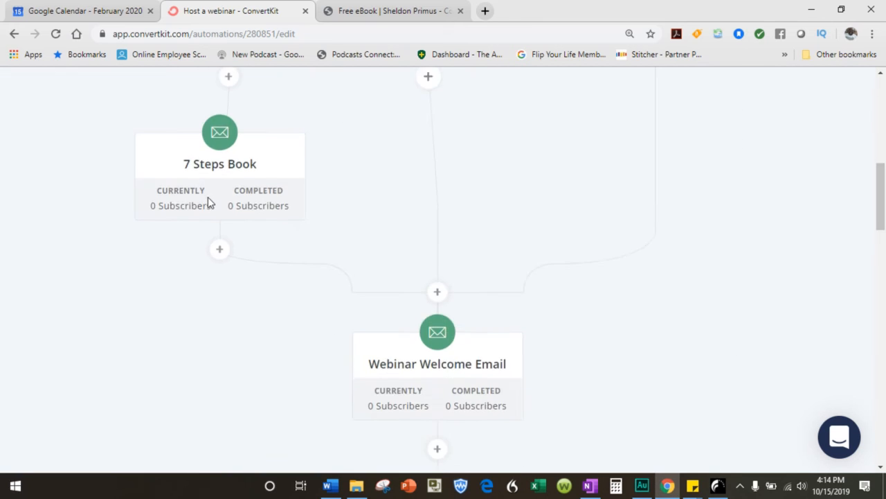
{"action": "scroll", "coordinate": [187, 214], "scroll_direction": "up", "scroll_amount": 10}
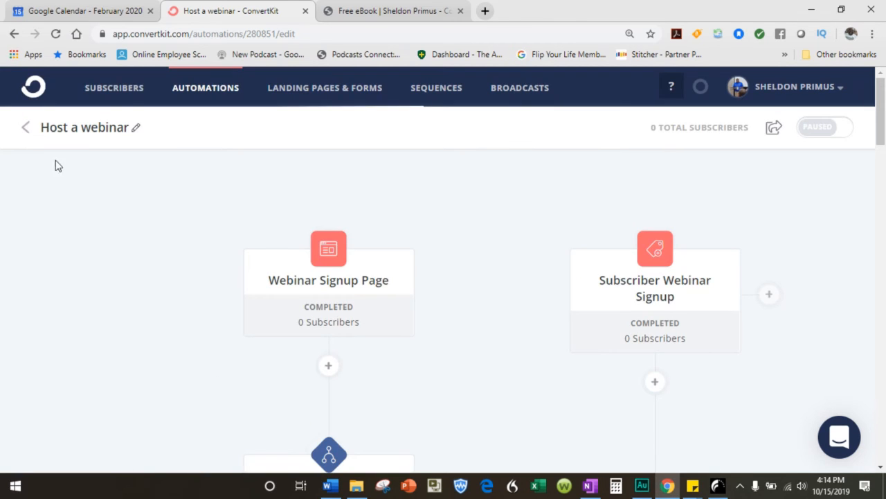
{"action": "left_click", "coordinate": [26, 129]}
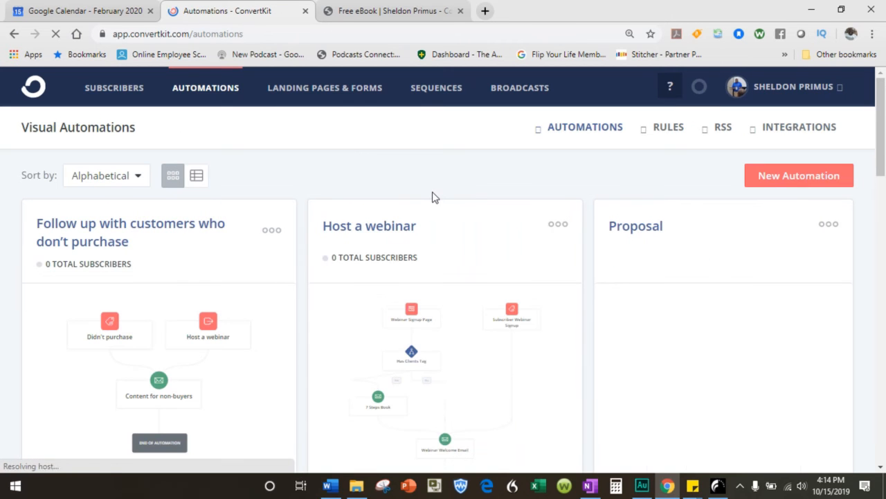
{"action": "scroll", "coordinate": [433, 196], "scroll_direction": "down", "scroll_amount": 1}
{"action": "scroll", "coordinate": [433, 197], "scroll_direction": "down", "scroll_amount": 12}
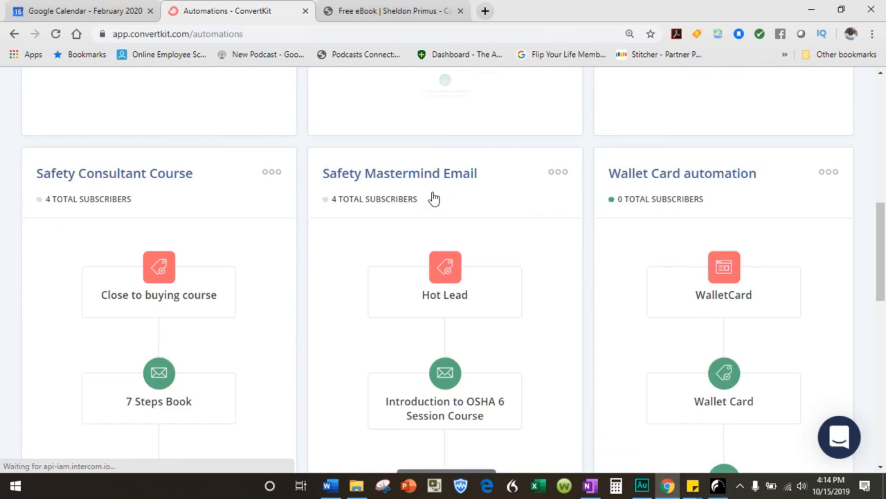
{"action": "scroll", "coordinate": [433, 198], "scroll_direction": "down", "scroll_amount": 1}
{"action": "scroll", "coordinate": [431, 199], "scroll_direction": "up", "scroll_amount": 12}
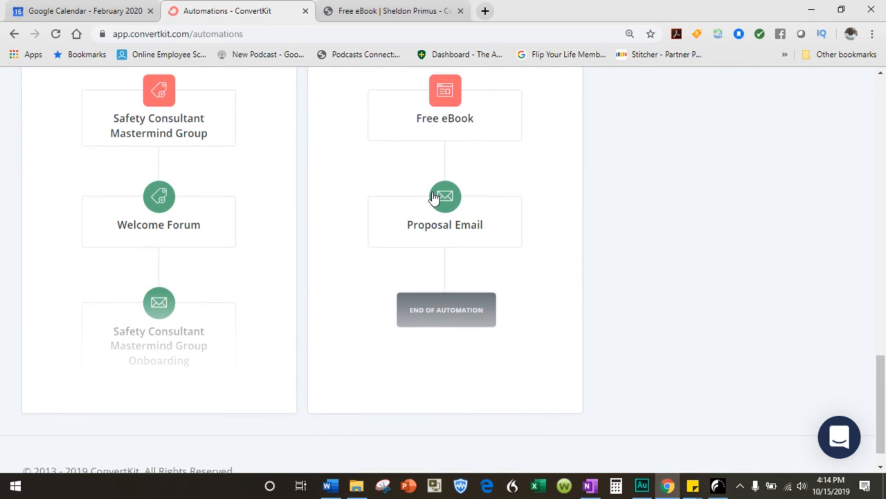
{"action": "scroll", "coordinate": [431, 200], "scroll_direction": "up", "scroll_amount": 2}
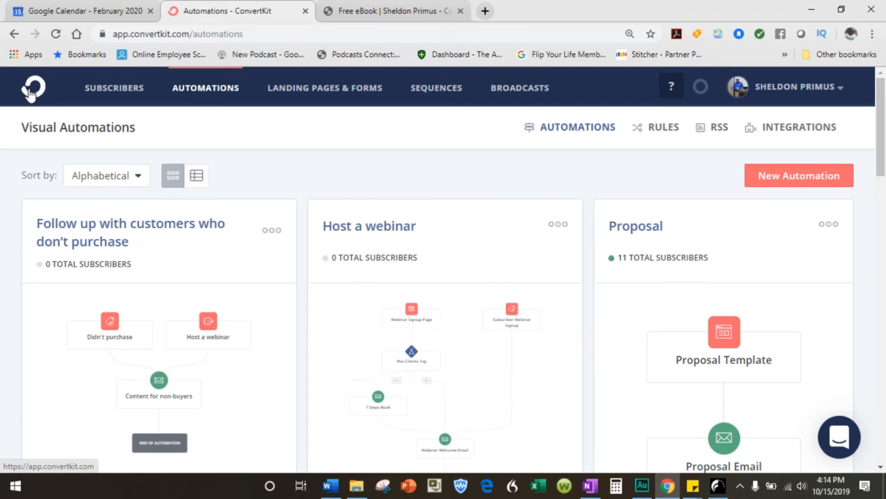
Browse the full list of available third-party integrations, then return to the account's home page.
{"action": "left_click", "coordinate": [798, 135]}
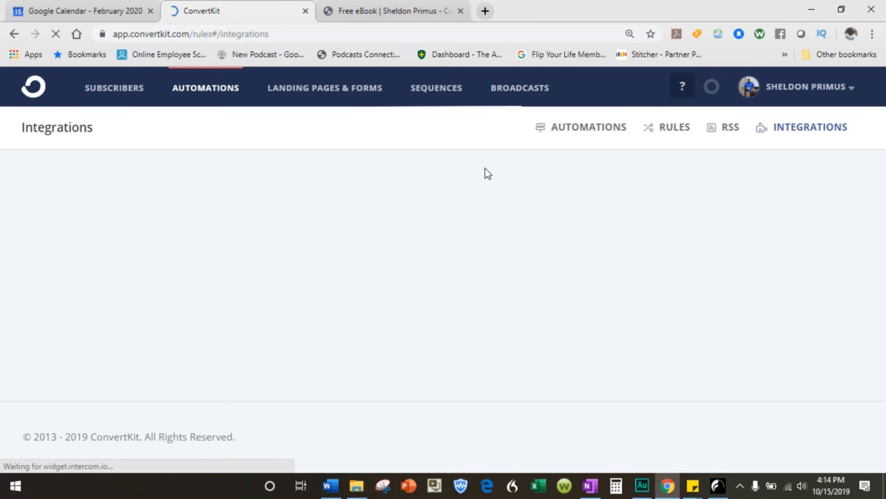
{"action": "scroll", "coordinate": [485, 172], "scroll_direction": "down", "scroll_amount": 4}
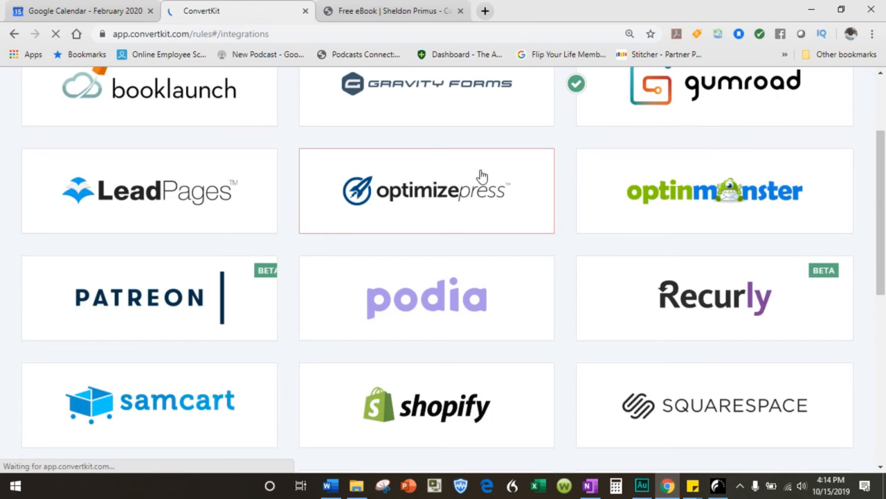
{"action": "scroll", "coordinate": [479, 178], "scroll_direction": "up", "scroll_amount": 3}
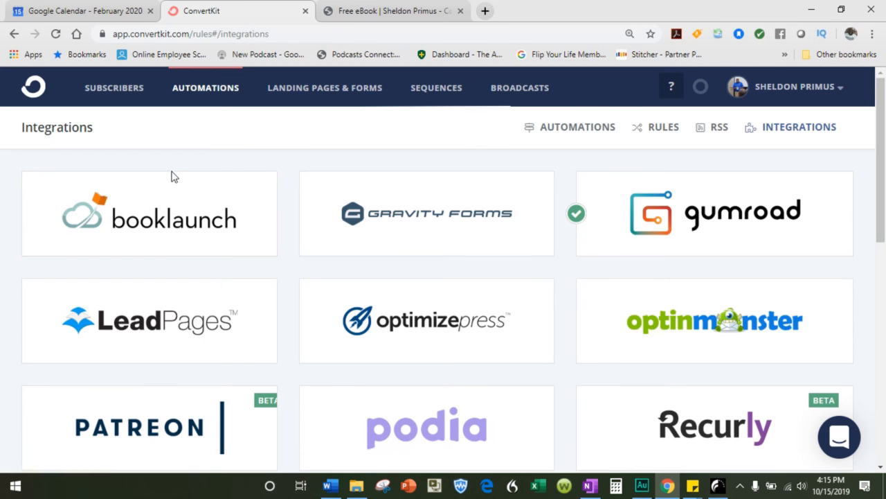
{"action": "scroll", "coordinate": [321, 290], "scroll_direction": "down", "scroll_amount": 4}
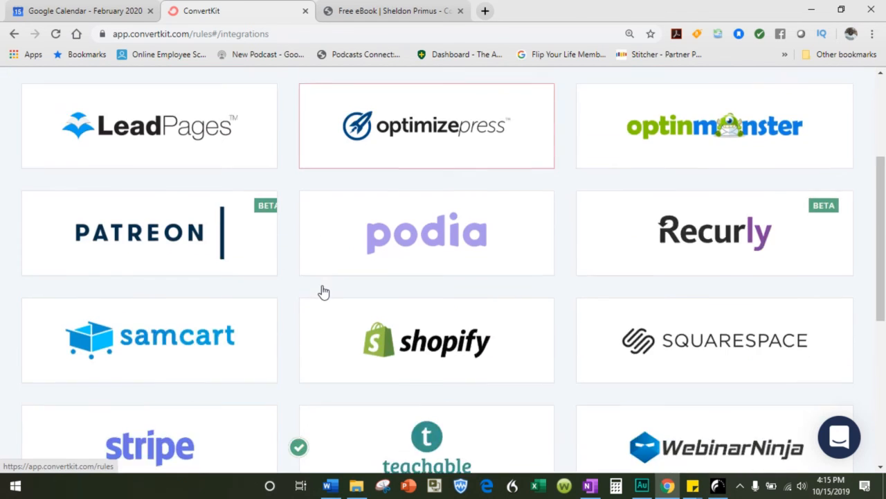
{"action": "scroll", "coordinate": [323, 293], "scroll_direction": "down", "scroll_amount": 3}
{"action": "scroll", "coordinate": [257, 198], "scroll_direction": "up", "scroll_amount": 4}
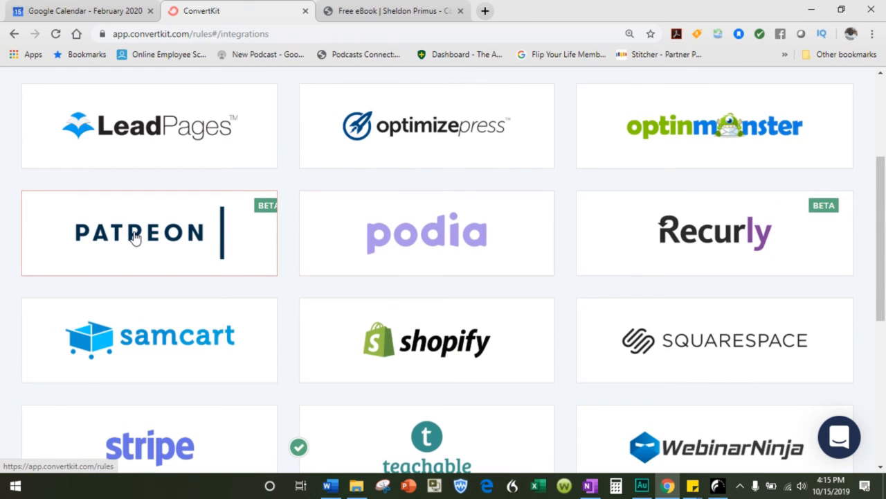
{"action": "scroll", "coordinate": [380, 241], "scroll_direction": "down", "scroll_amount": 5}
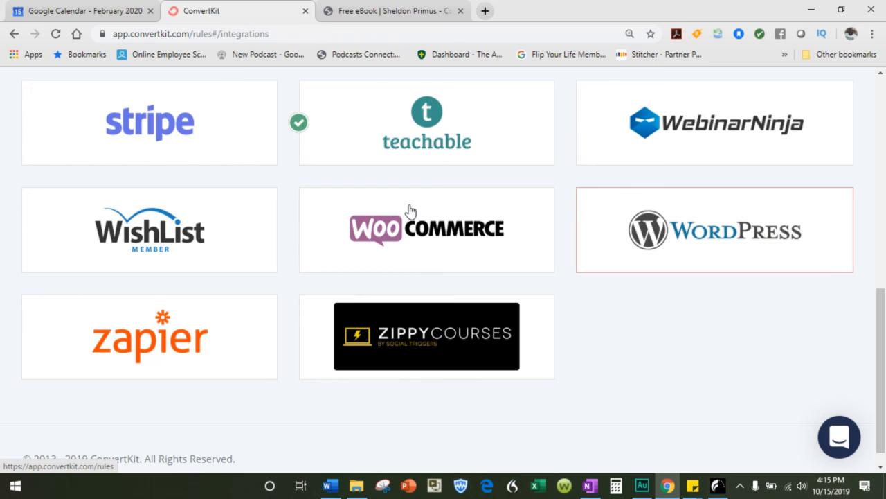
{"action": "scroll", "coordinate": [410, 210], "scroll_direction": "up", "scroll_amount": 10}
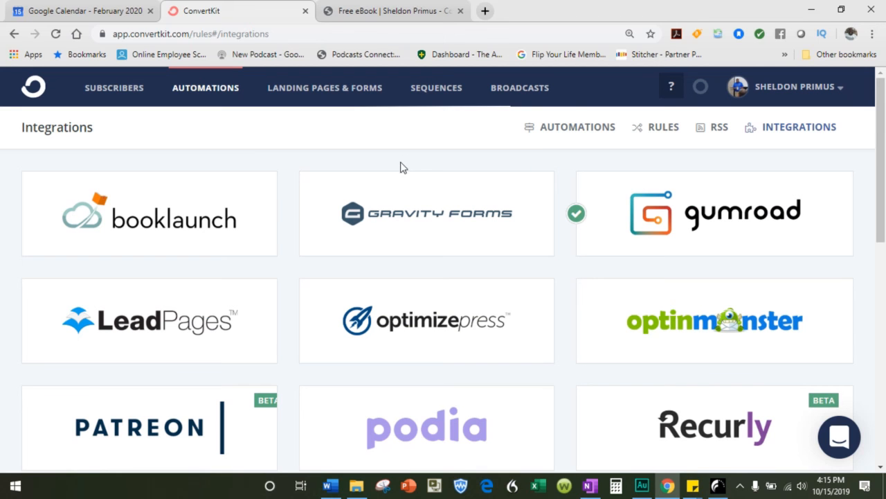
{"action": "scroll", "coordinate": [403, 170], "scroll_direction": "down", "scroll_amount": 8}
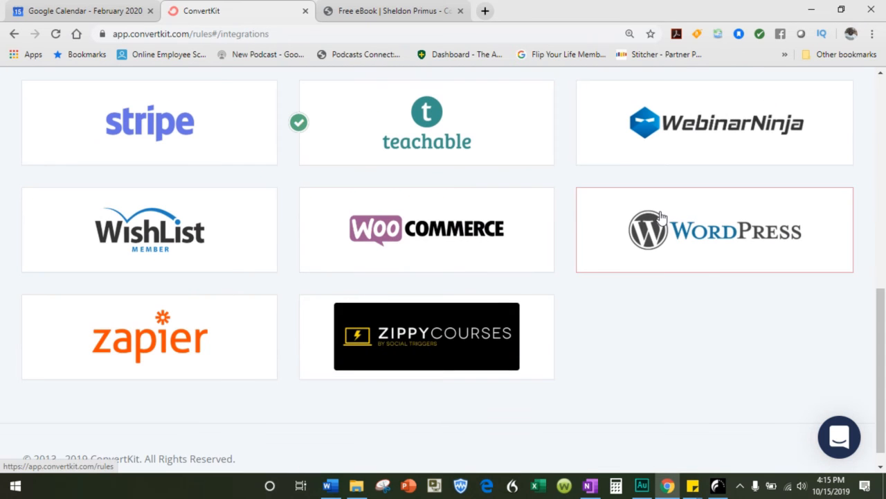
{"action": "scroll", "coordinate": [440, 208], "scroll_direction": "up", "scroll_amount": 1}
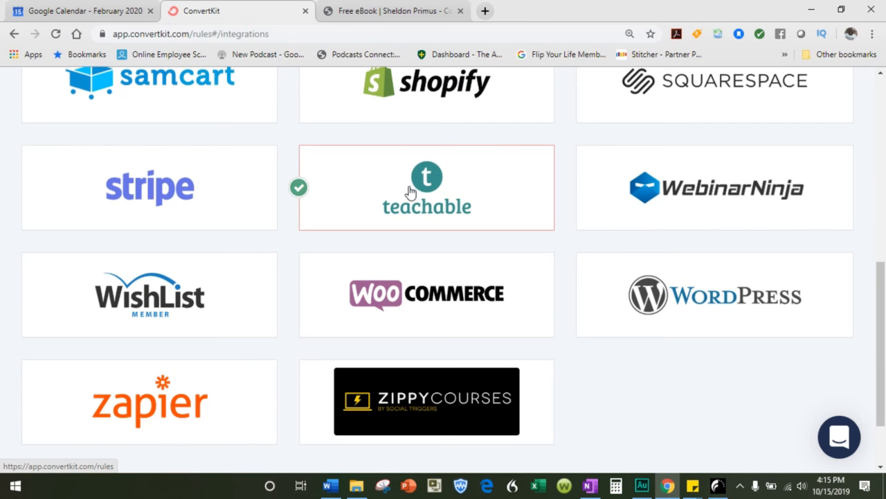
{"action": "scroll", "coordinate": [177, 173], "scroll_direction": "up", "scroll_amount": 10}
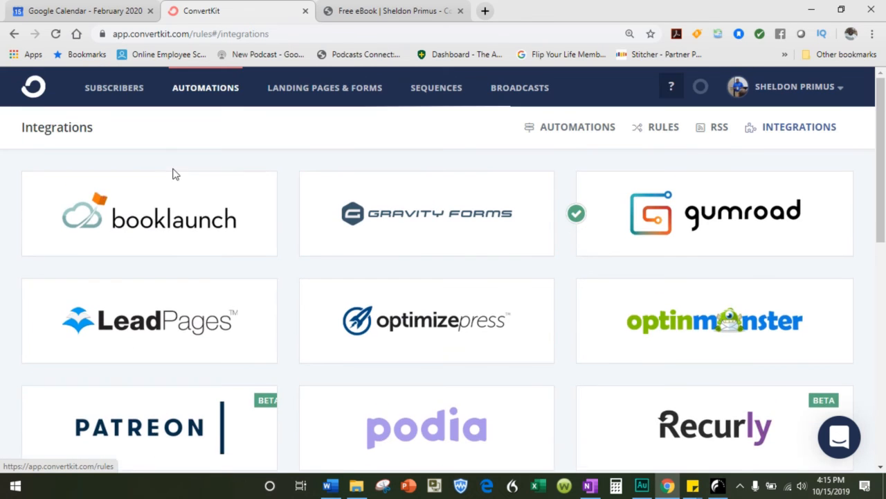
{"action": "left_click", "coordinate": [35, 94]}
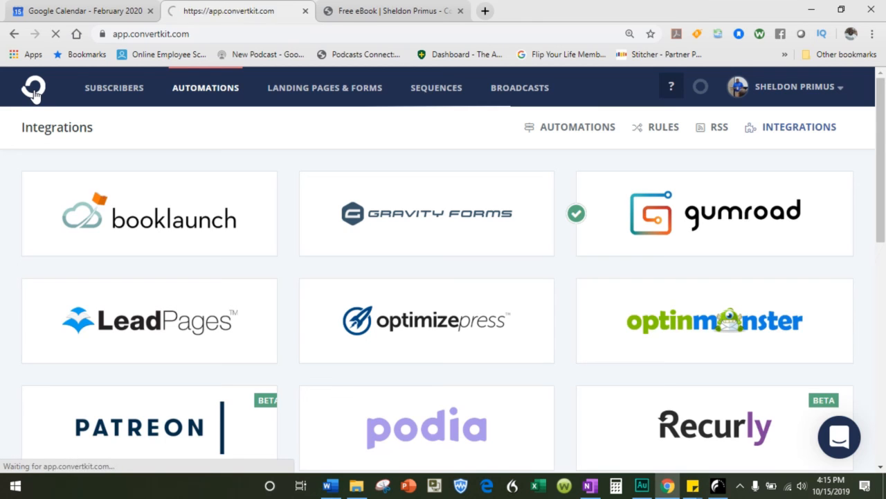